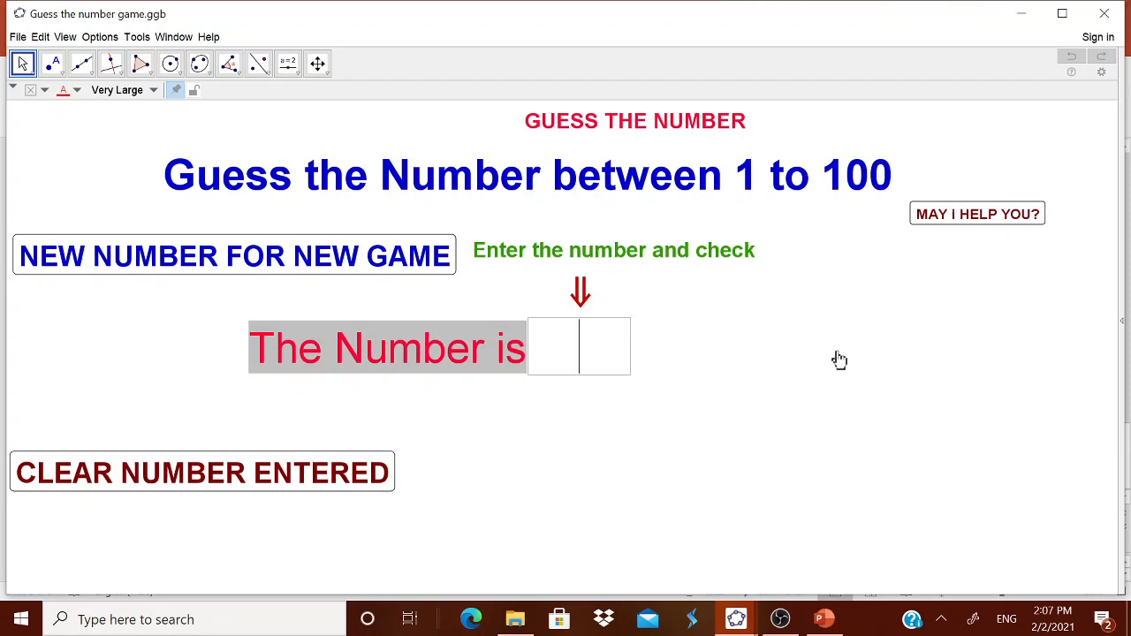
Enter the guesses 50 and then 26 in the number box of the guessing game
type("50")
key("Return")
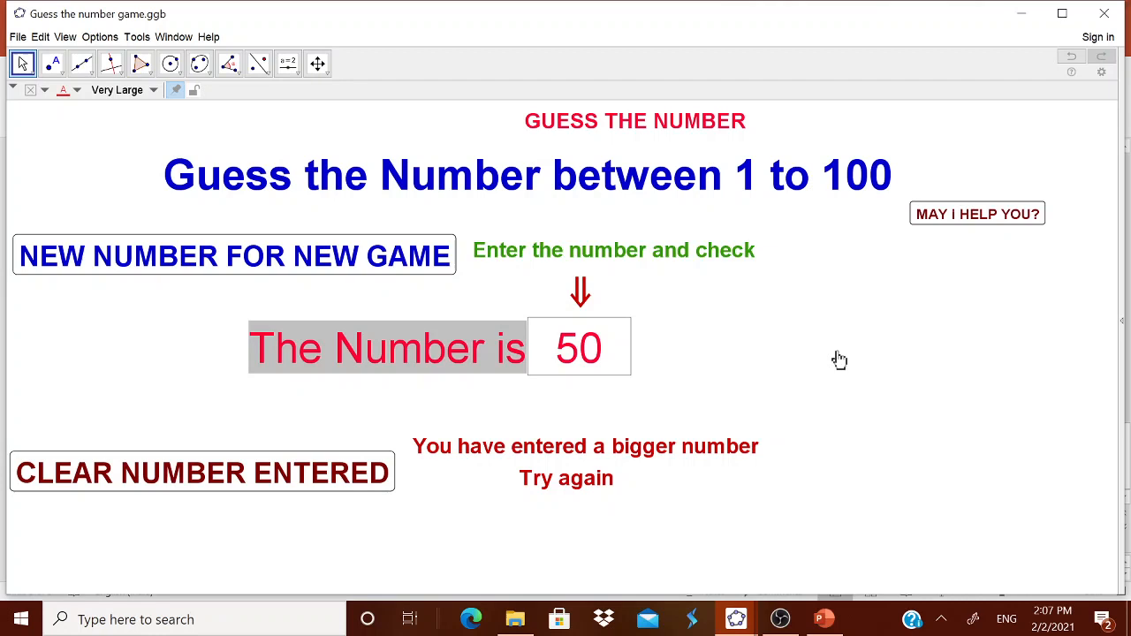
left_click_drag(559, 354, 604, 351)
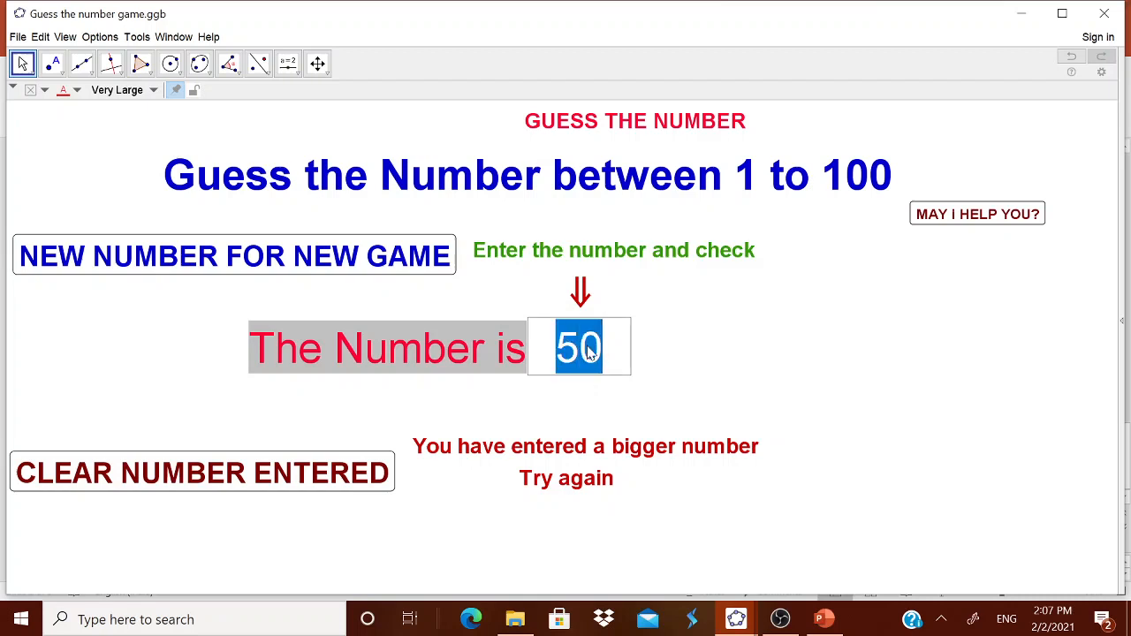
type("26")
key("Return")
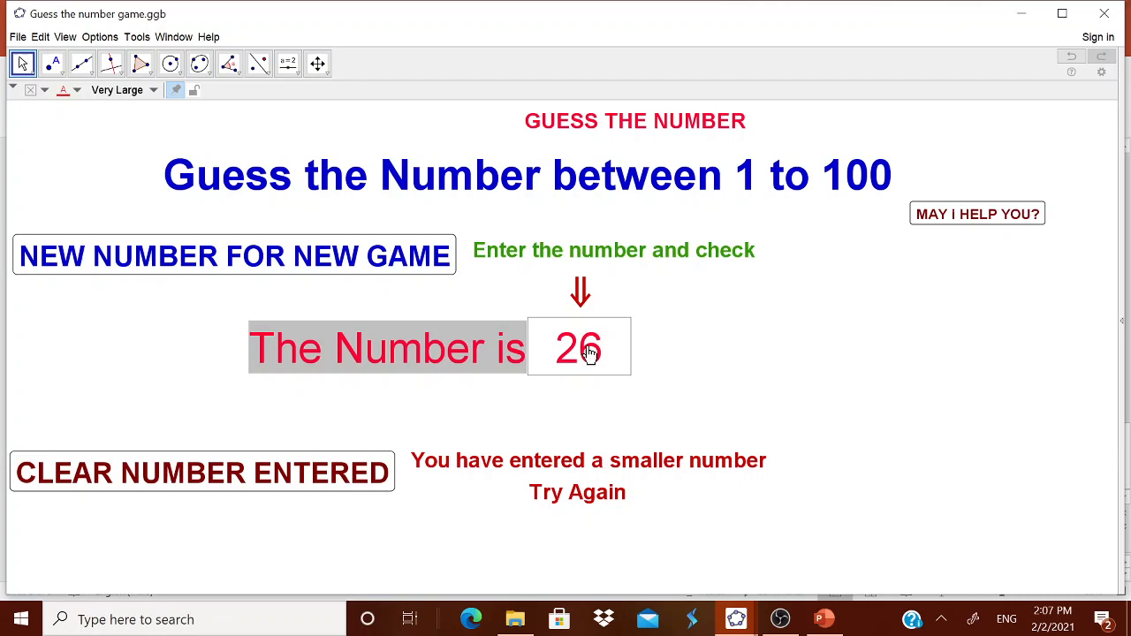
Replace the guess with 37 and then with 28 in the number box
left_click(563, 349)
left_click_drag(557, 348, 596, 347)
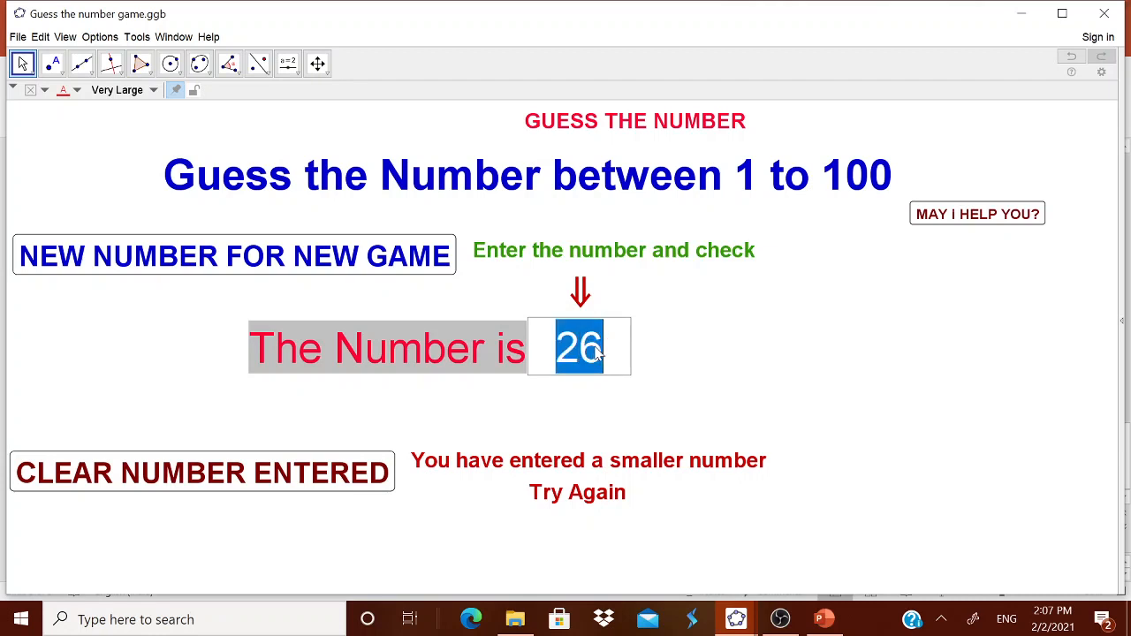
type("37")
key("Return")
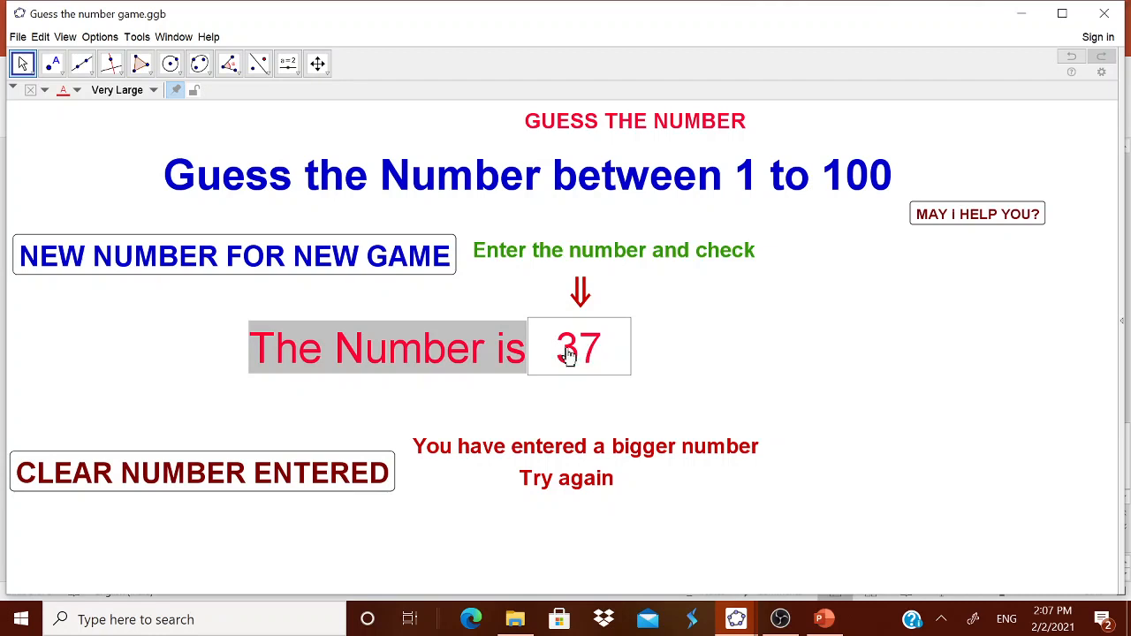
left_click(558, 354)
left_click_drag(559, 354, 597, 353)
type("28")
key("Return")
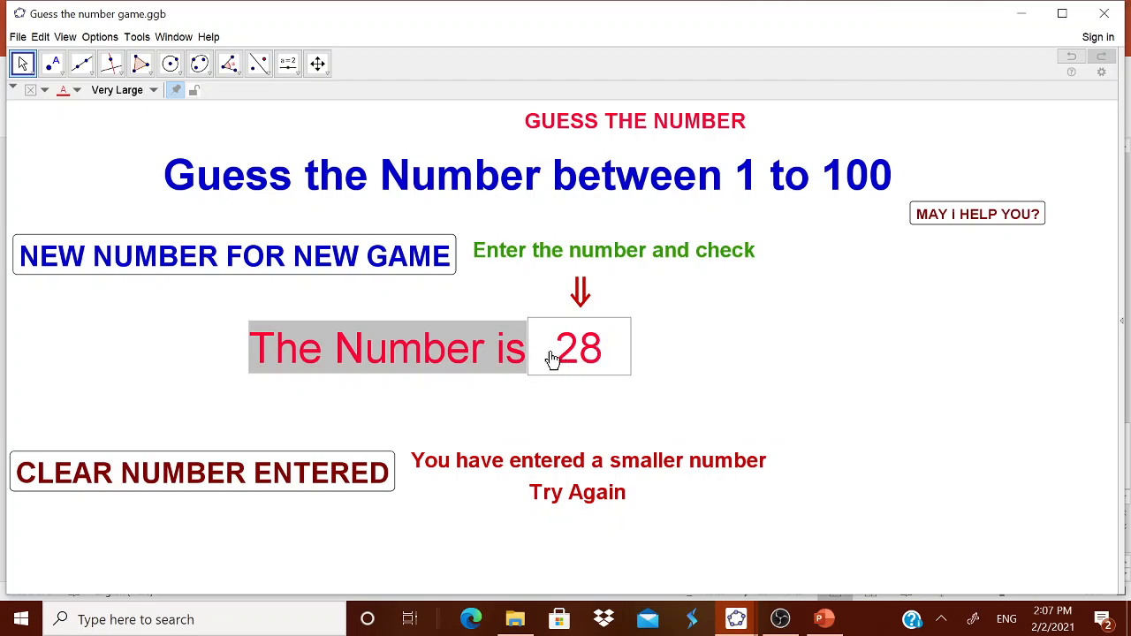
Replace the guess in the number box with 33
left_click_drag(551, 358, 644, 356)
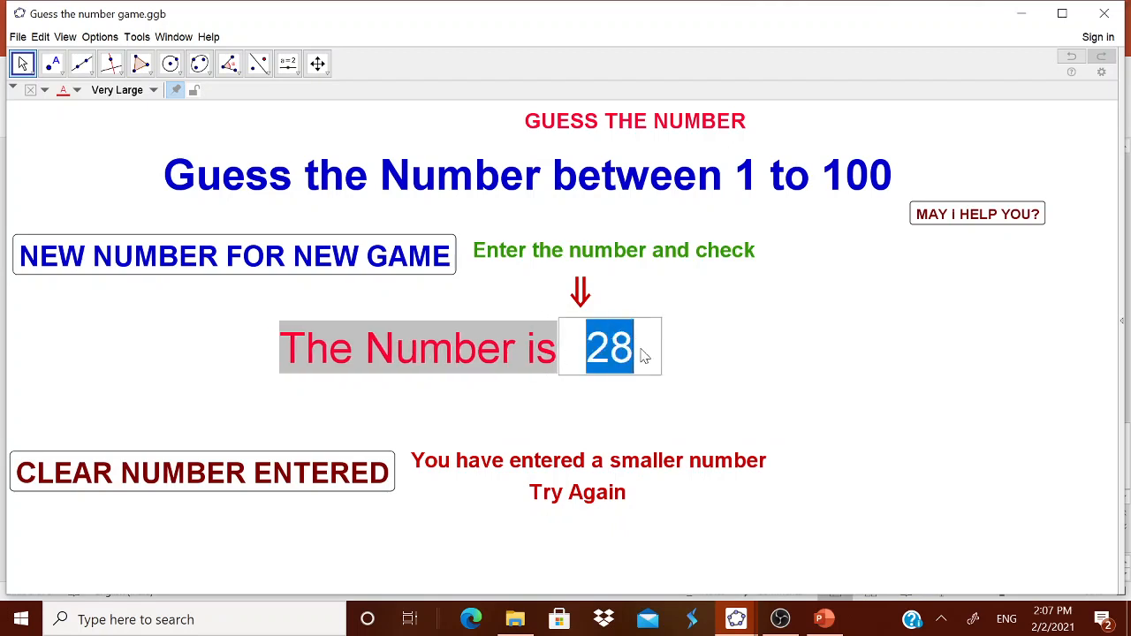
type("33")
key("Return")
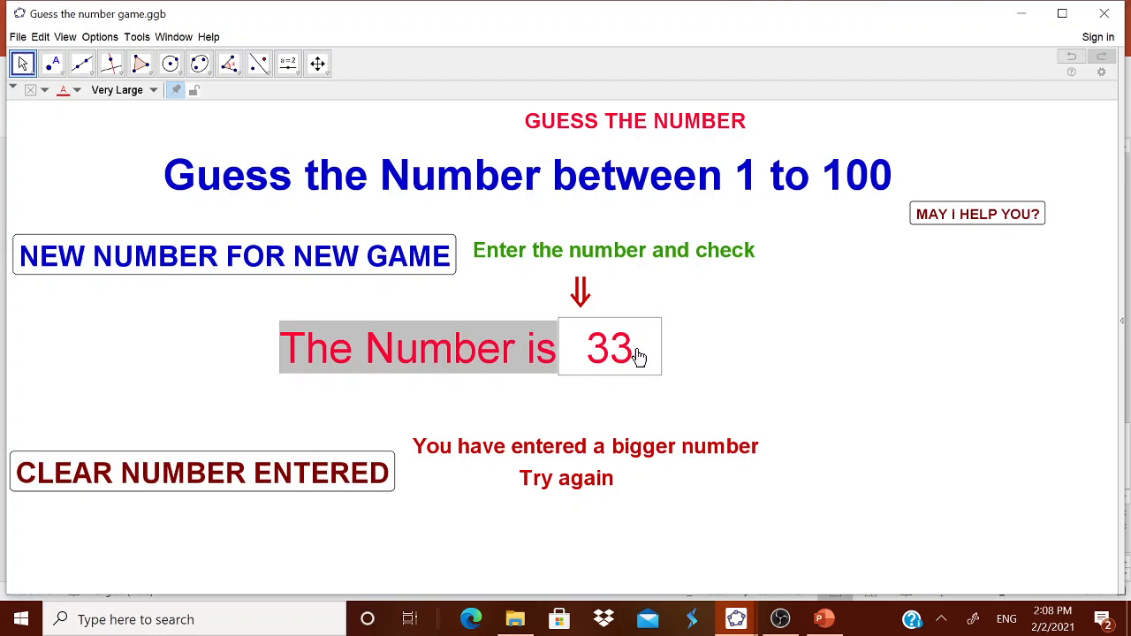
Enter the guess 30 and open the MAY I HELP YOU? help table
left_click_drag(594, 354, 625, 351)
type("30")
key("Return")
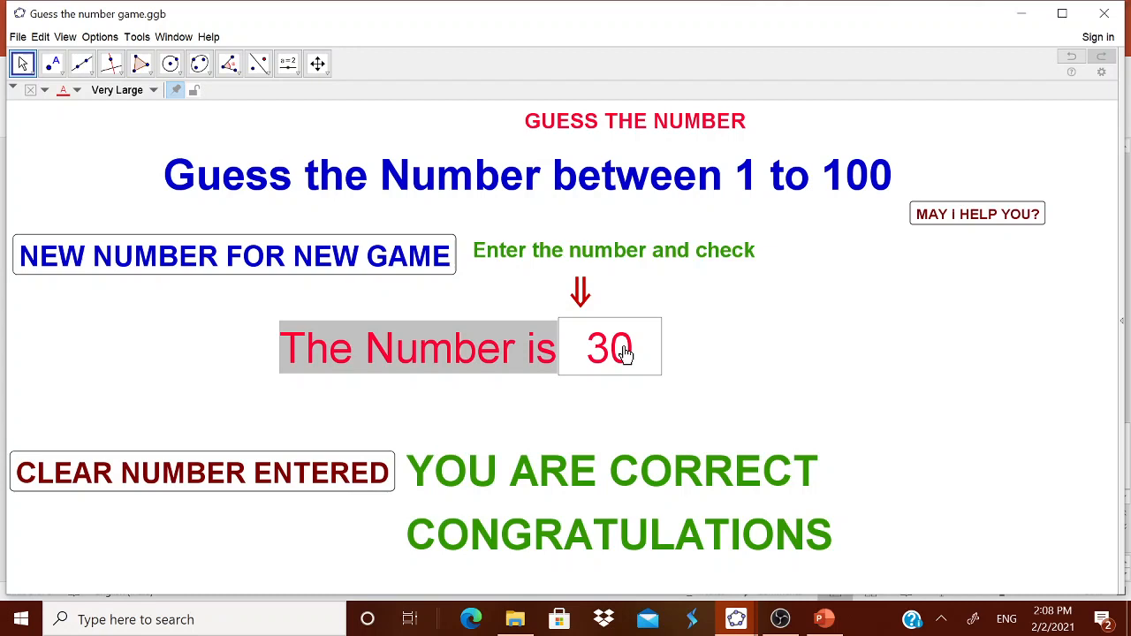
left_click(975, 217)
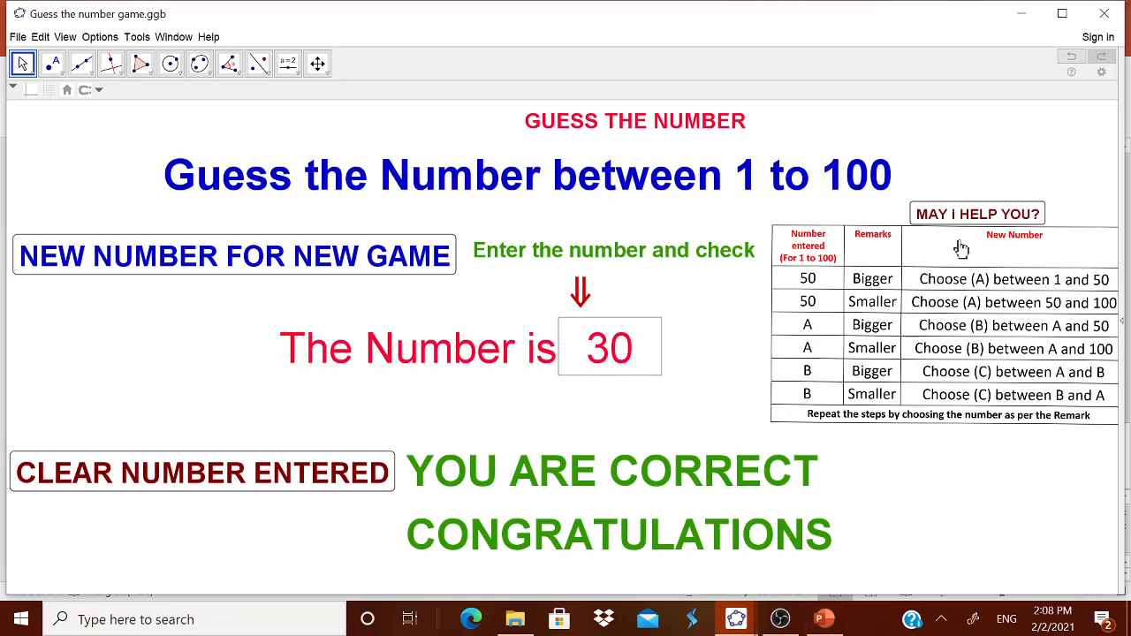
Minimize the game and presentation windows and open a new GeoGebra Classic 5 window
left_click(1021, 13)
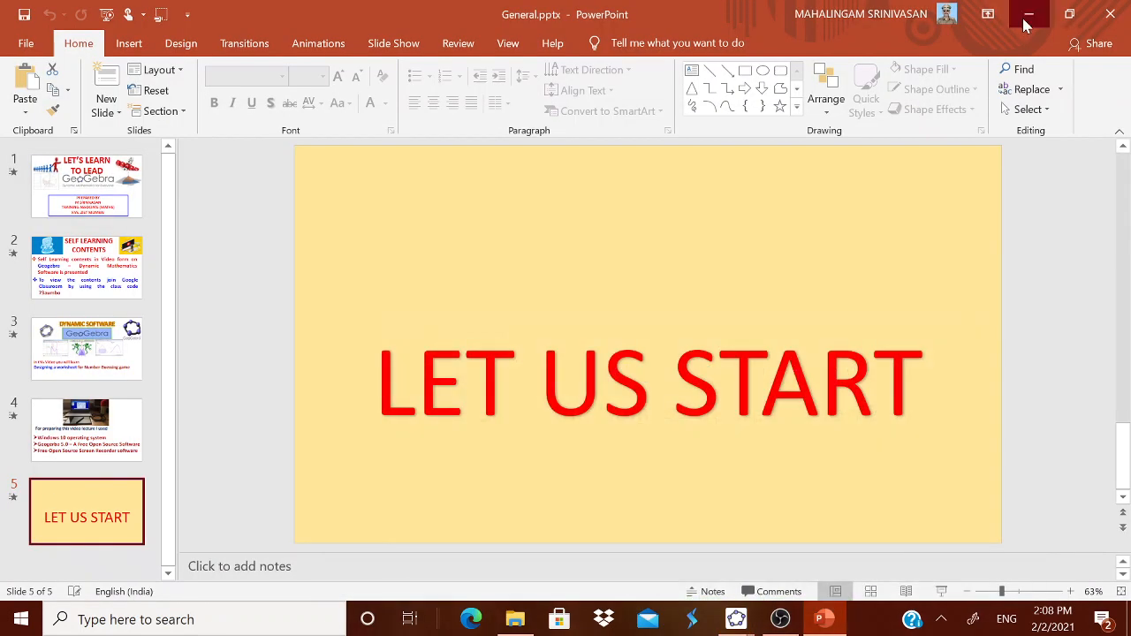
left_click(1025, 13)
left_click(89, 133)
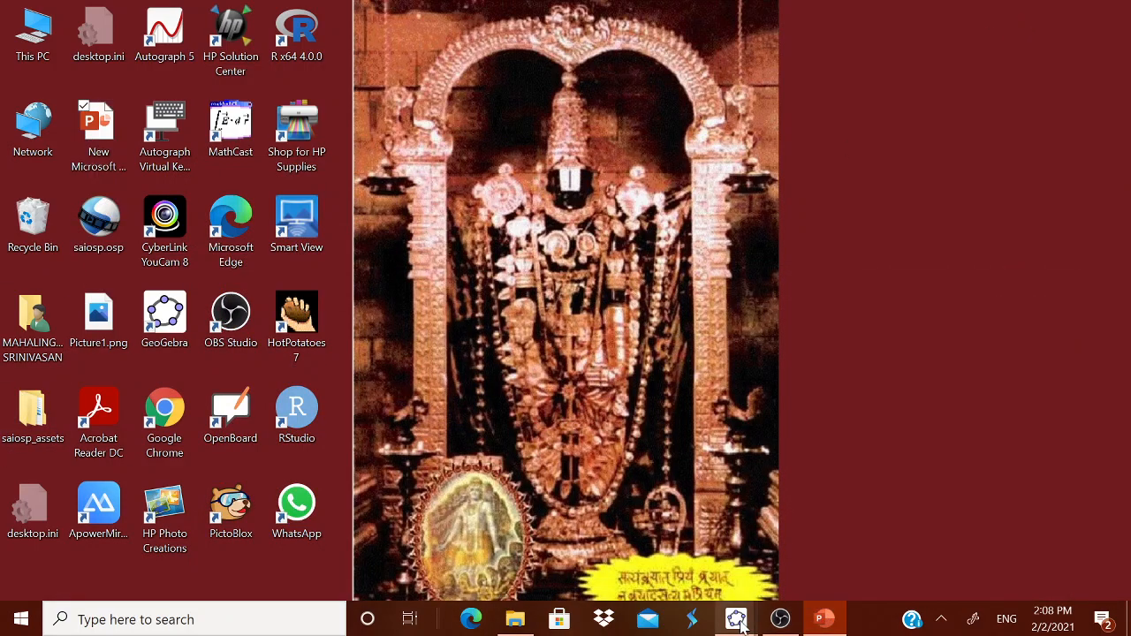
mouse_move(736, 619)
left_click(787, 559)
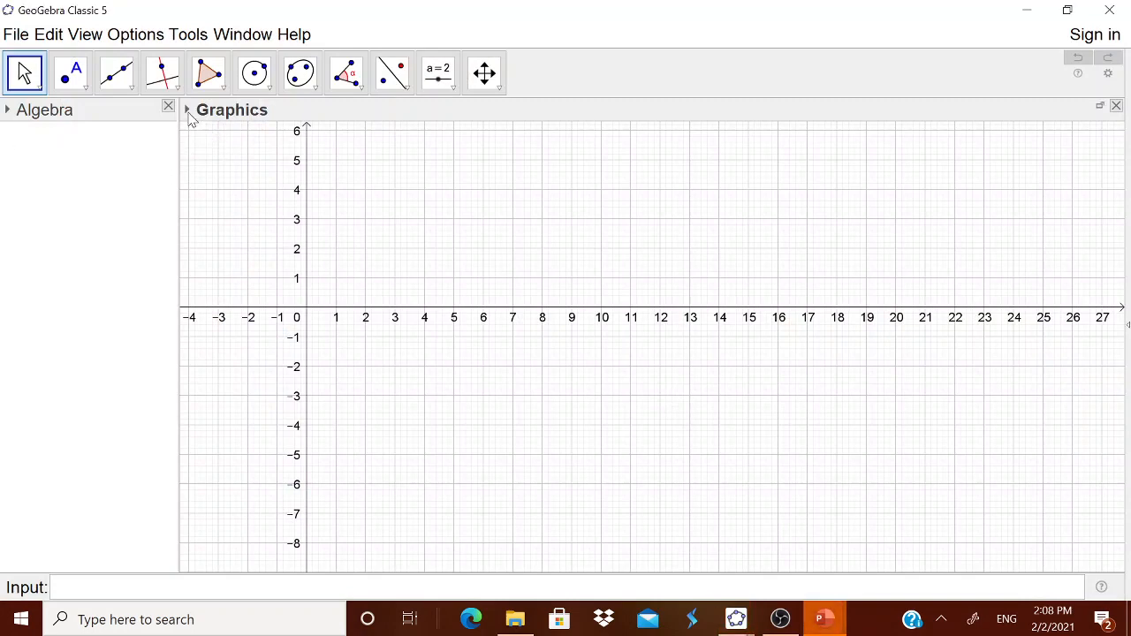
Hide the axes and the grid in the Graphics view
left_click(189, 113)
left_click(191, 131)
left_click(209, 131)
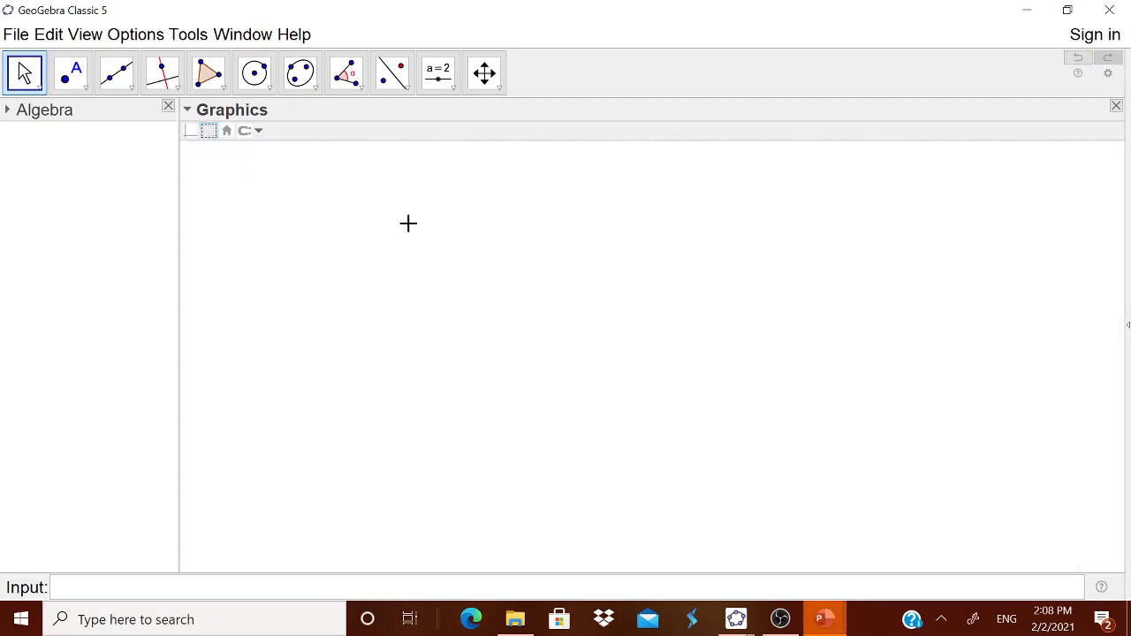
Pick the Text tool and place a new text near the top of the Graphics view
left_click(451, 85)
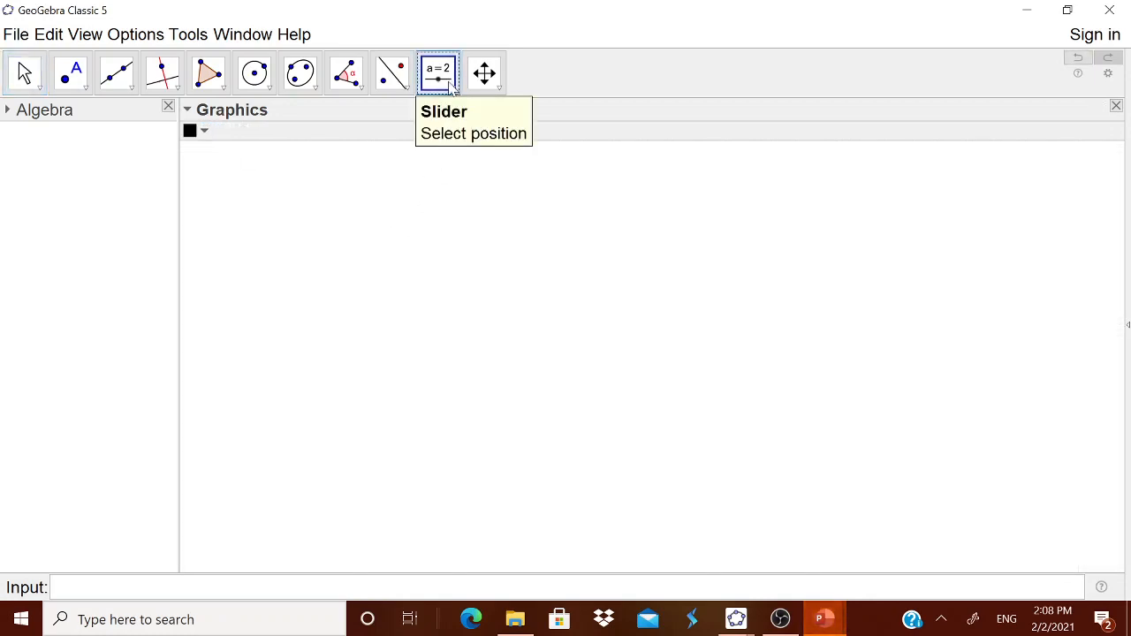
left_click(453, 87)
left_click(469, 151)
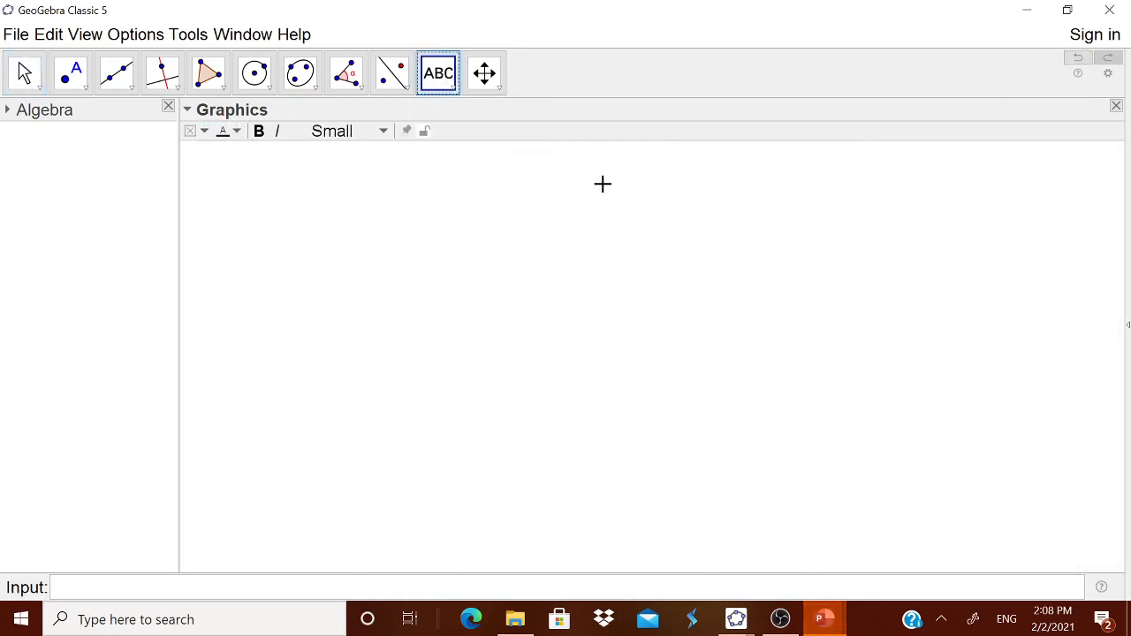
left_click(604, 189)
type("guess")
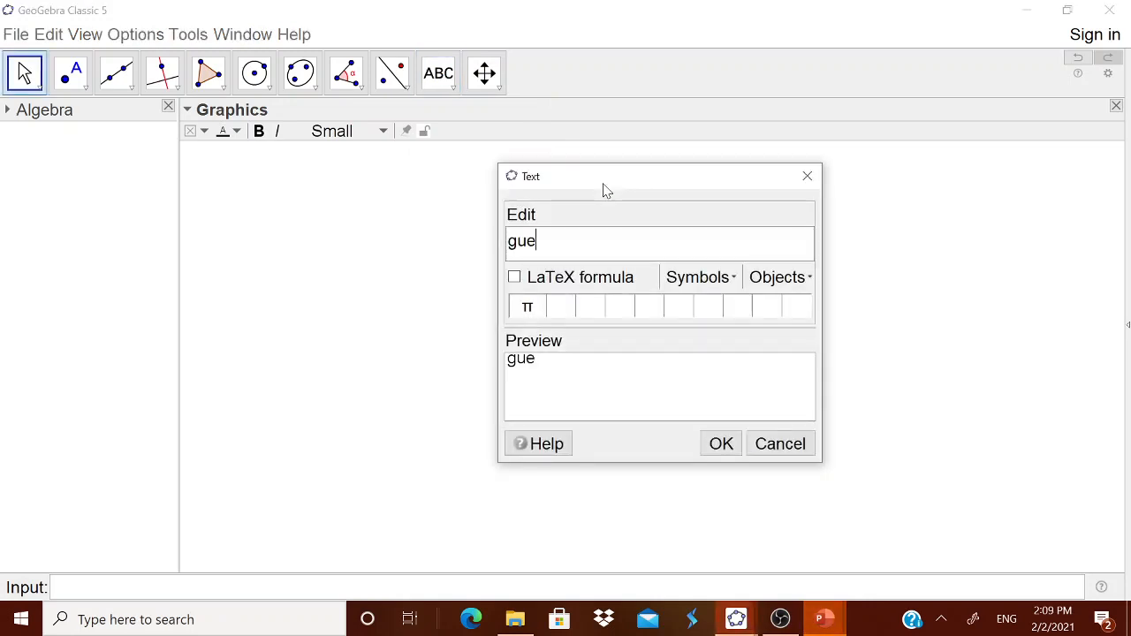
key("BackSpace")
key("BackSpace")
key("BackSpace")
key("BackSpace")
key("BackSpace")
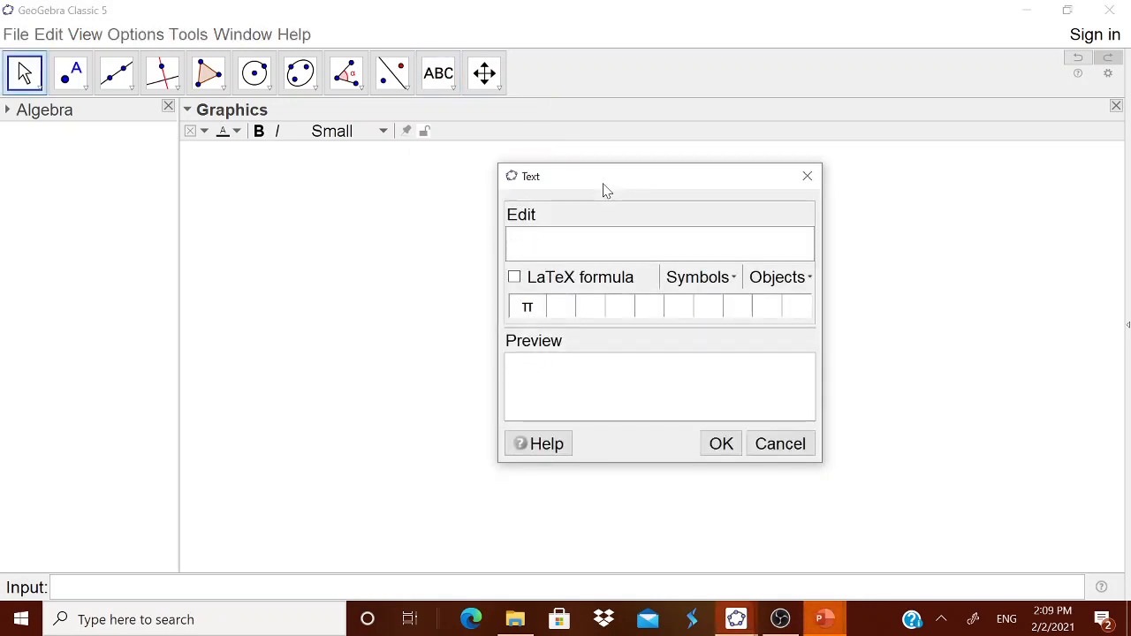
Enter the text GUESS THE NUMBER BETWEEN 1 TO 100 and confirm it
type("GUESS THE NSUMKBER")
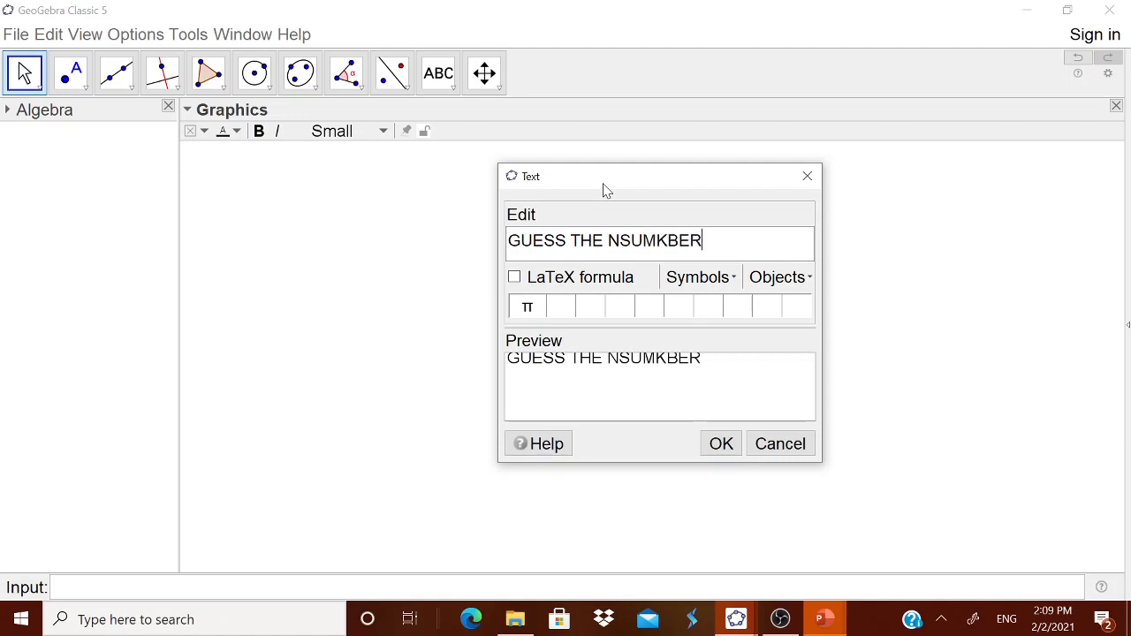
key("BackSpace")
key("BackSpace")
key("BackSpace")
key("BackSpace")
key("BackSpace")
key("BackSpace")
key("BackSpace")
type("UM")
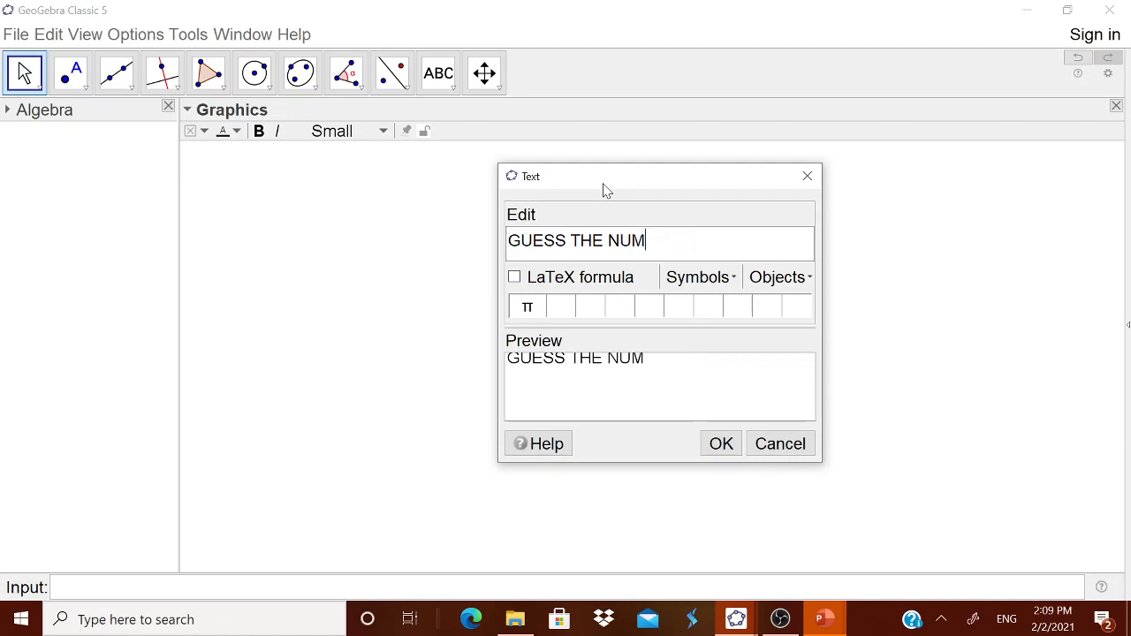
type("BER BETWEEN 1Q")
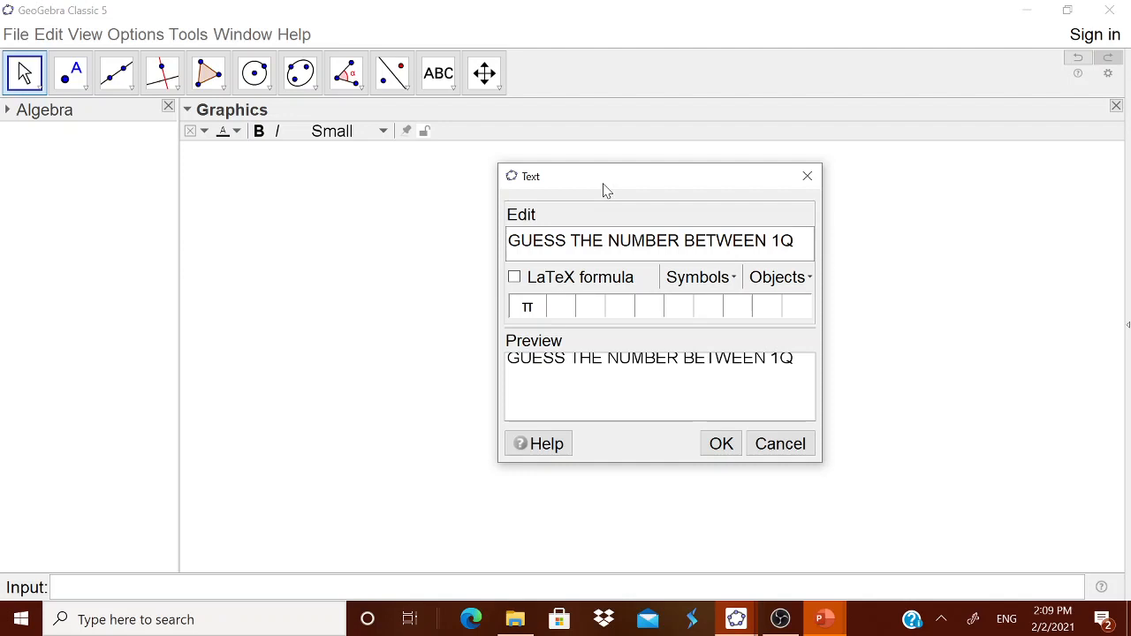
key("BackSpace")
type("TO 100")
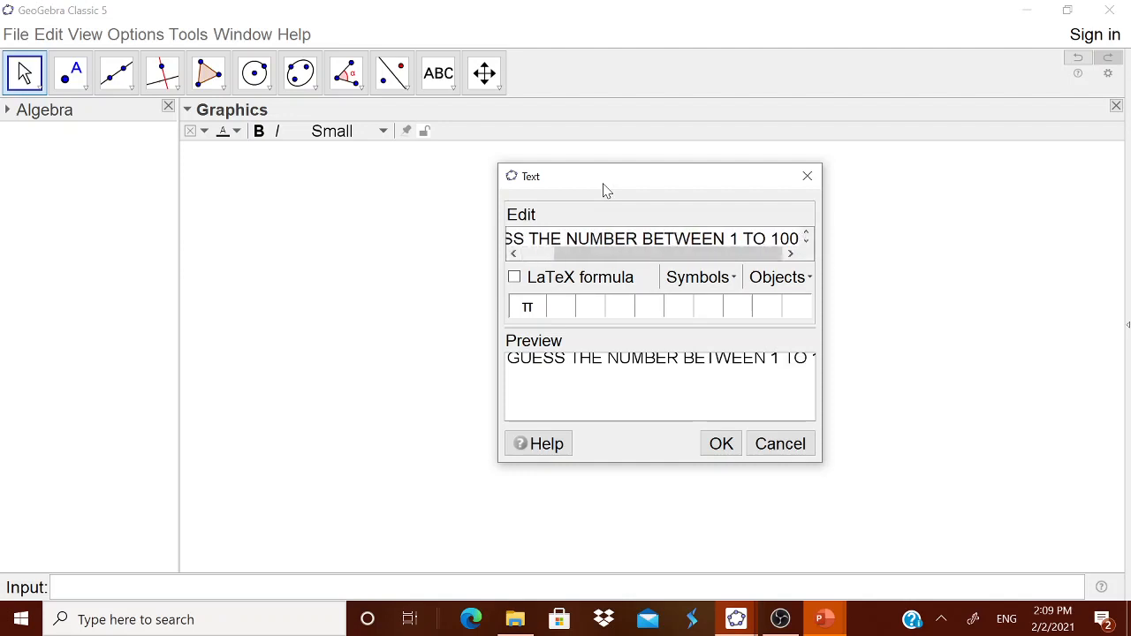
left_click(723, 449)
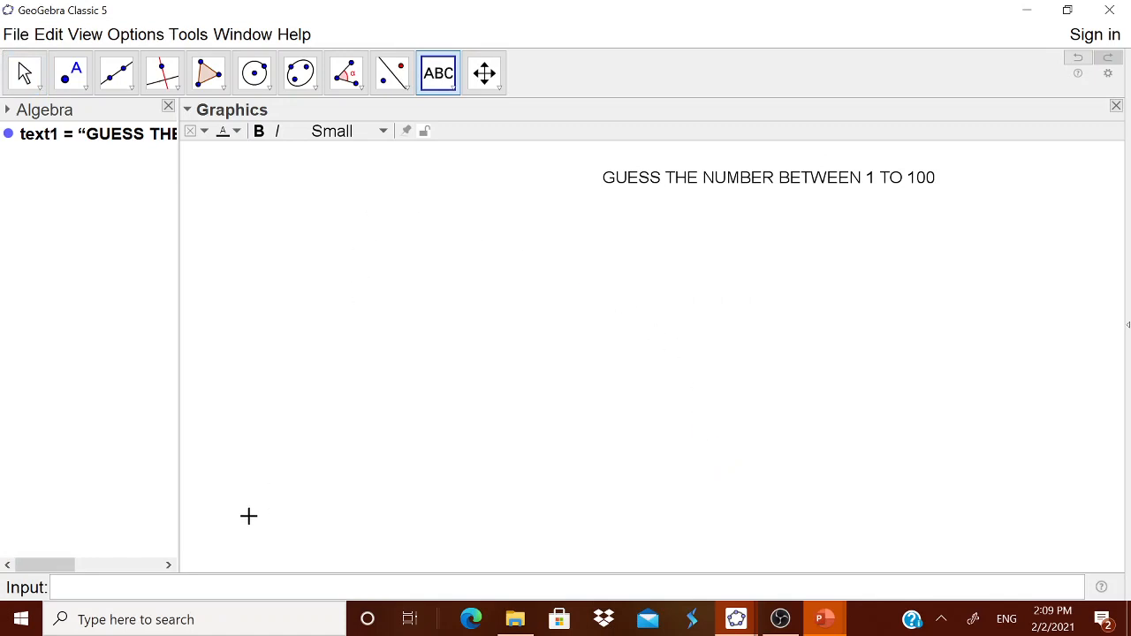
Define a random number with RandomBetween(1, 100) in the input bar
left_click(106, 590)
type("Rando")
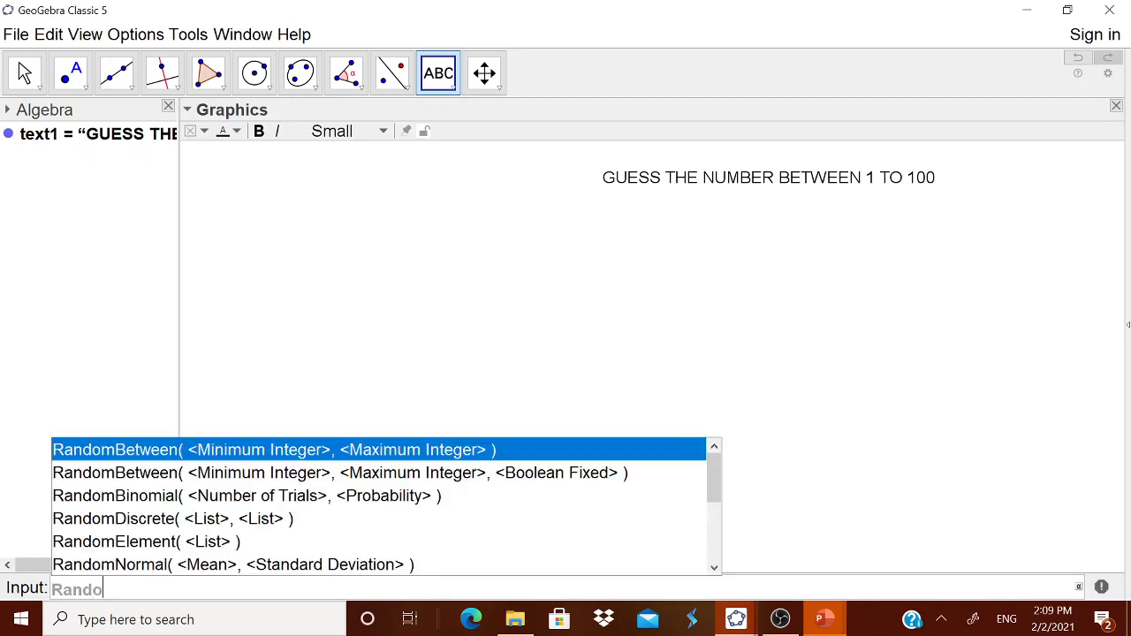
left_click(207, 450)
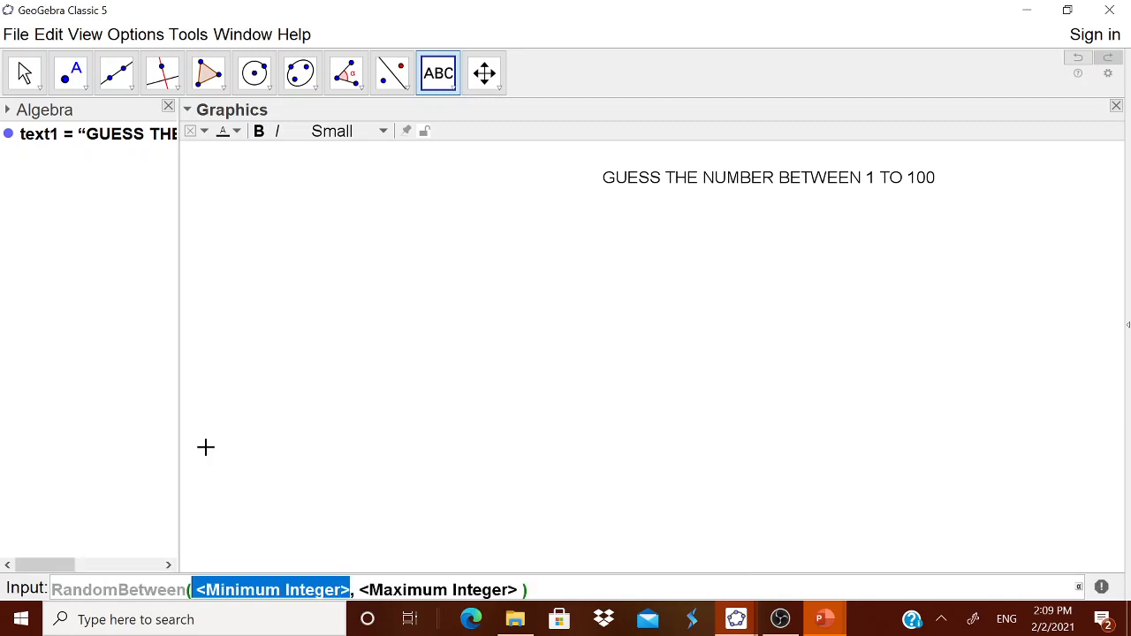
type("1")
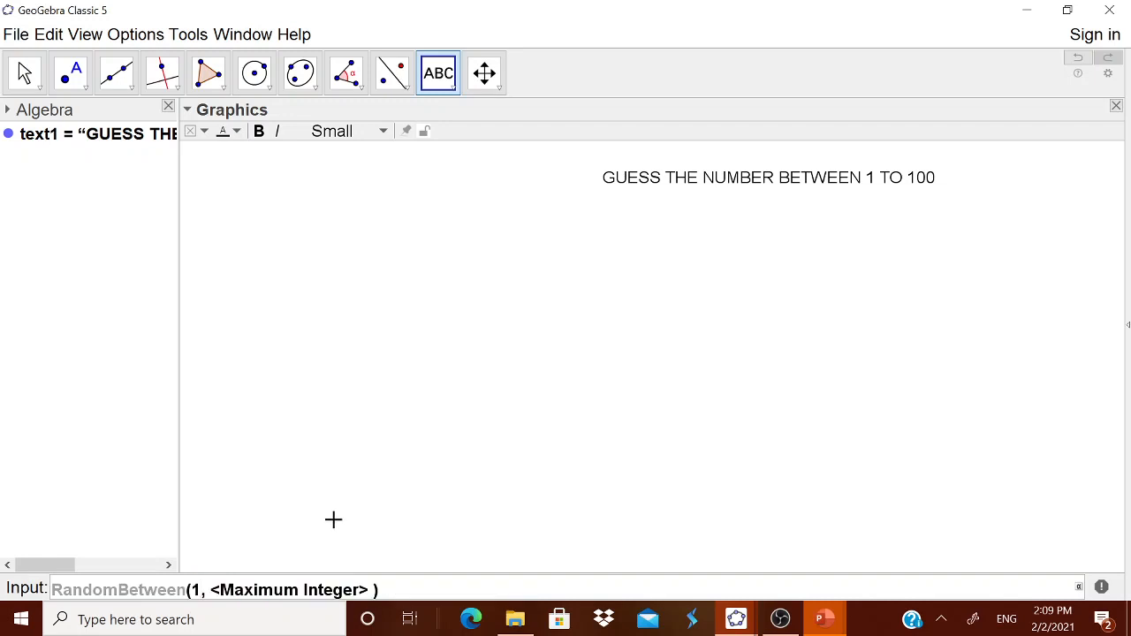
key("Tab")
type("100")
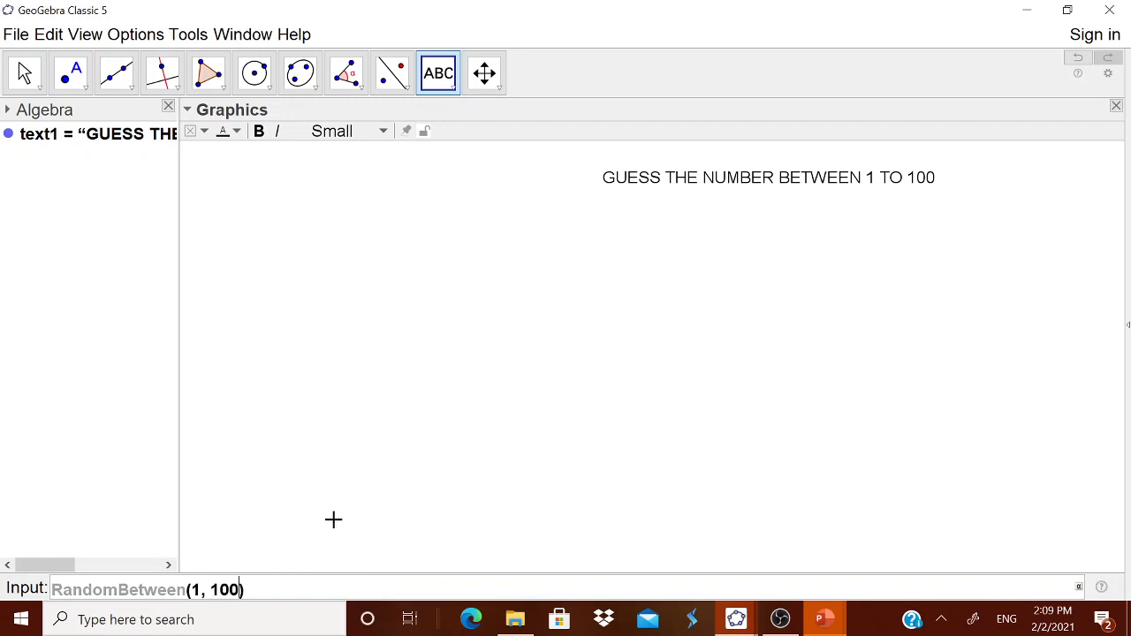
key("Return")
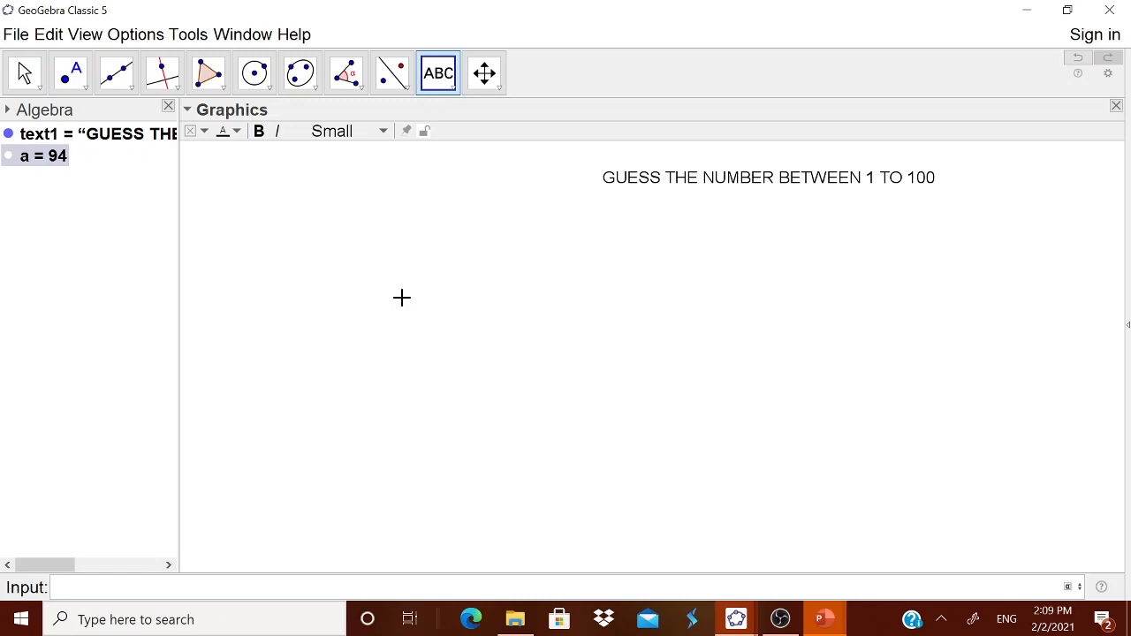
Create slider b from 1 to 100 with increment 1 near the top and set it to about 41
left_click(452, 88)
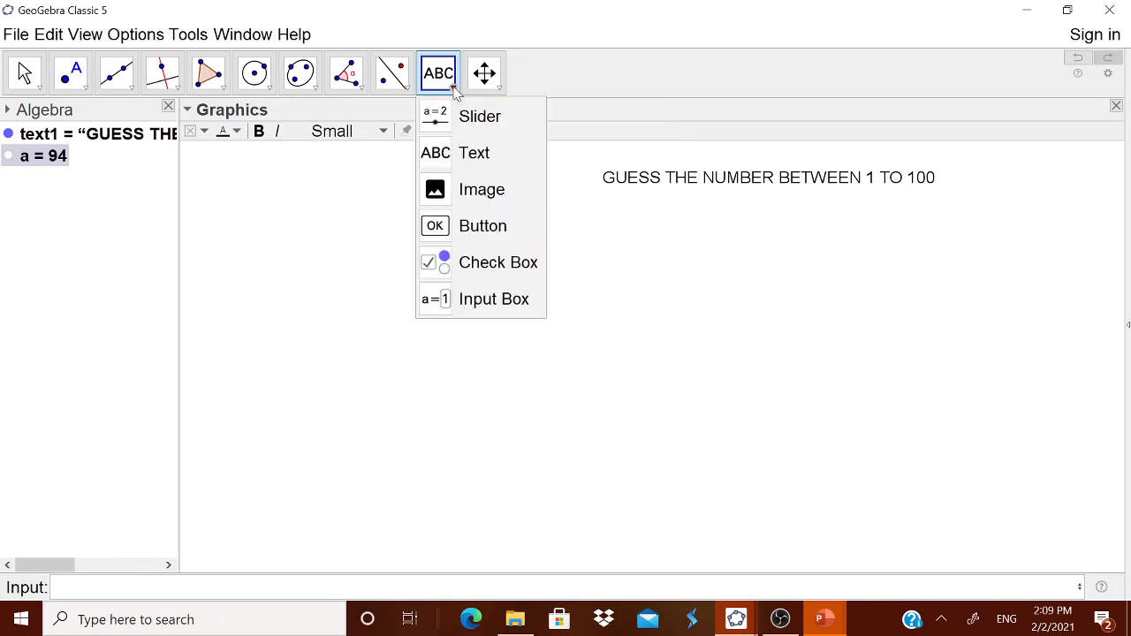
left_click(486, 123)
left_click(483, 210)
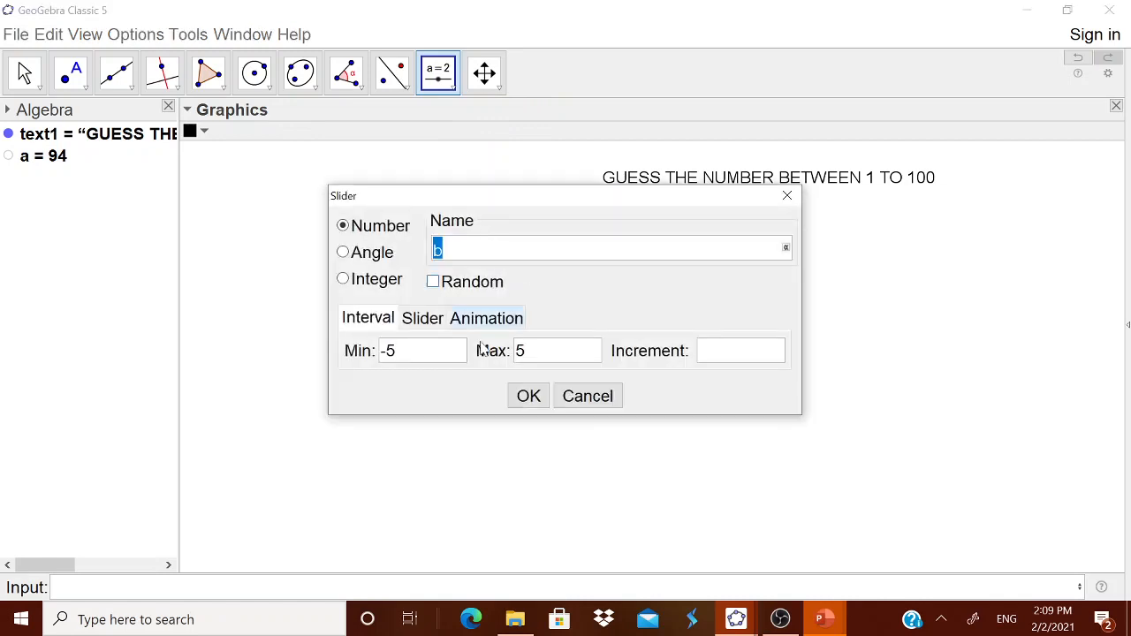
left_click(425, 359)
type("1")
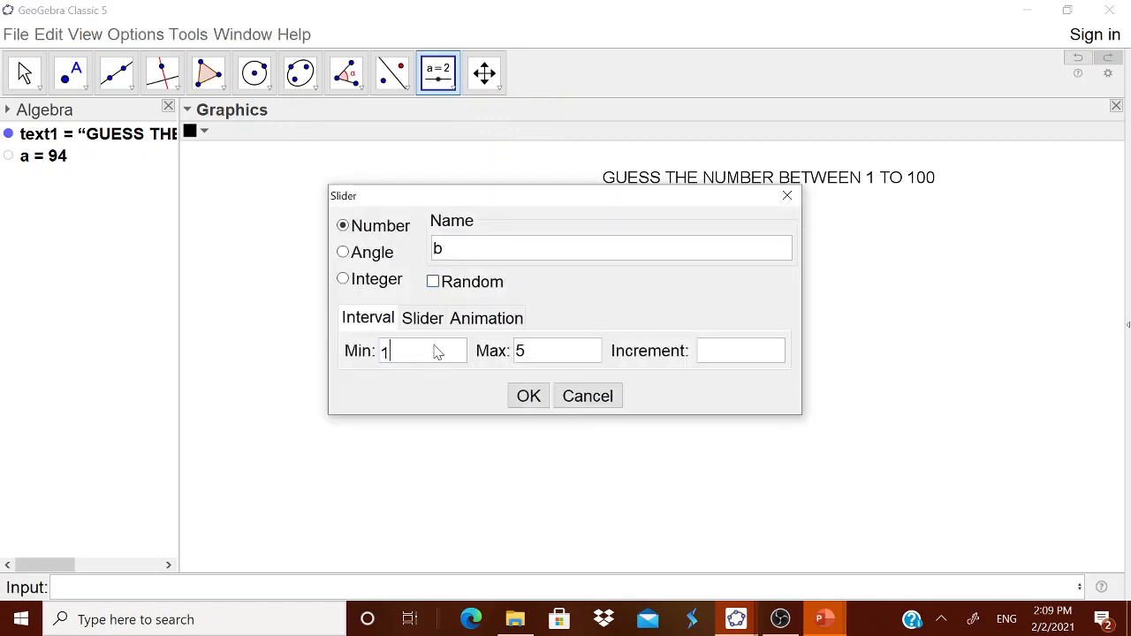
left_click(546, 354)
type("100")
left_click(716, 356)
type("1")
left_click(529, 396)
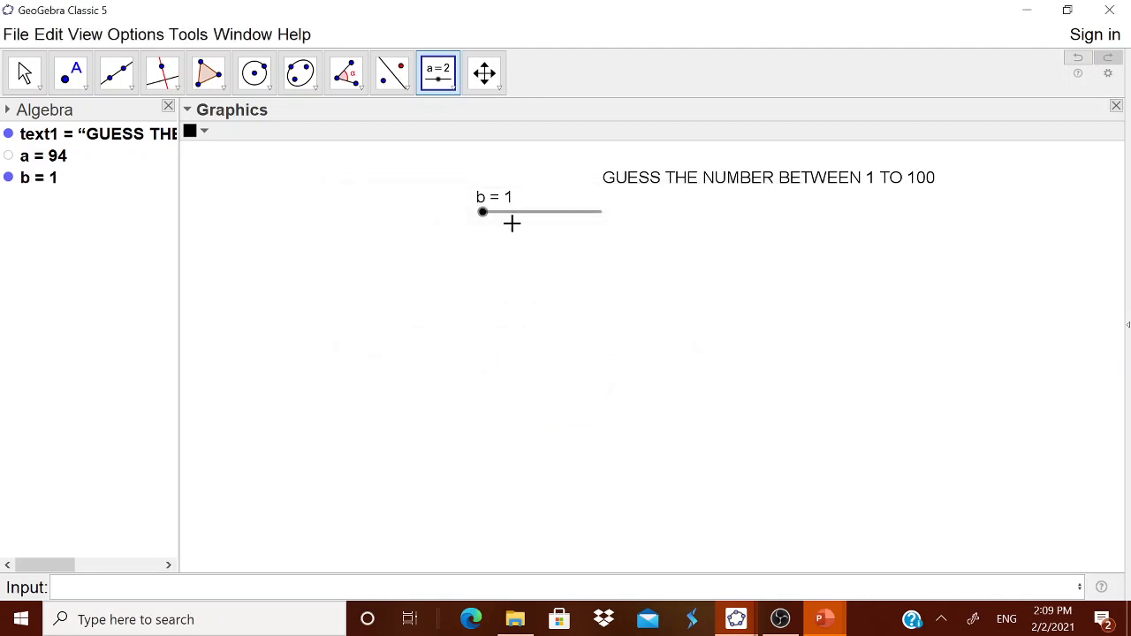
left_click_drag(521, 222, 410, 219)
Place an input box below the title and give it the caption ENTER THE NUMBER
left_click(457, 87)
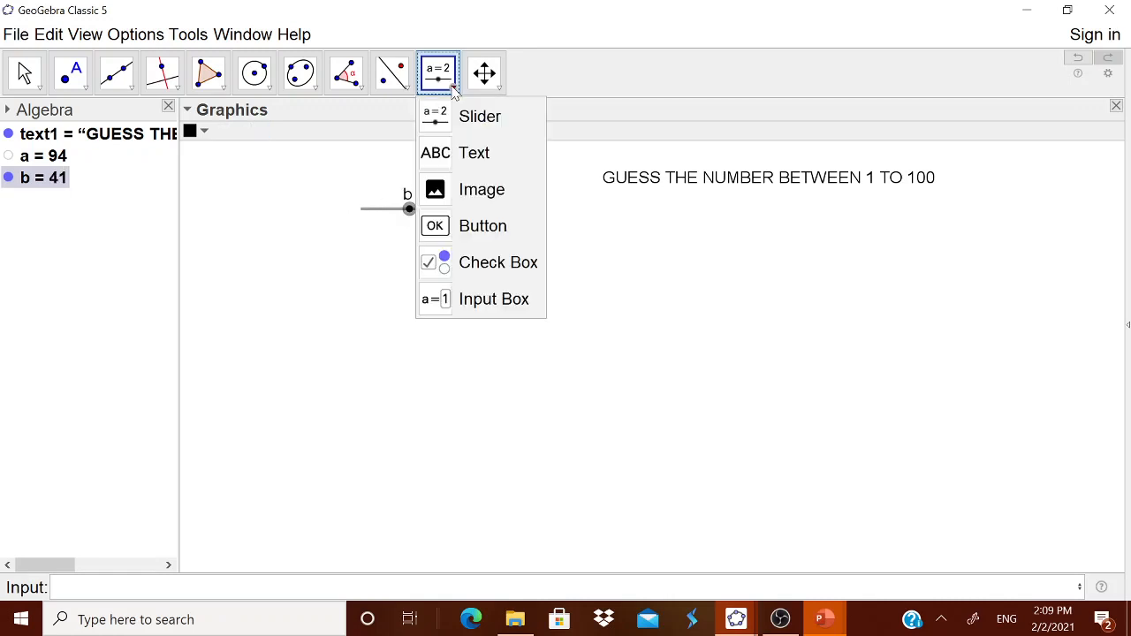
left_click(477, 298)
left_click(594, 334)
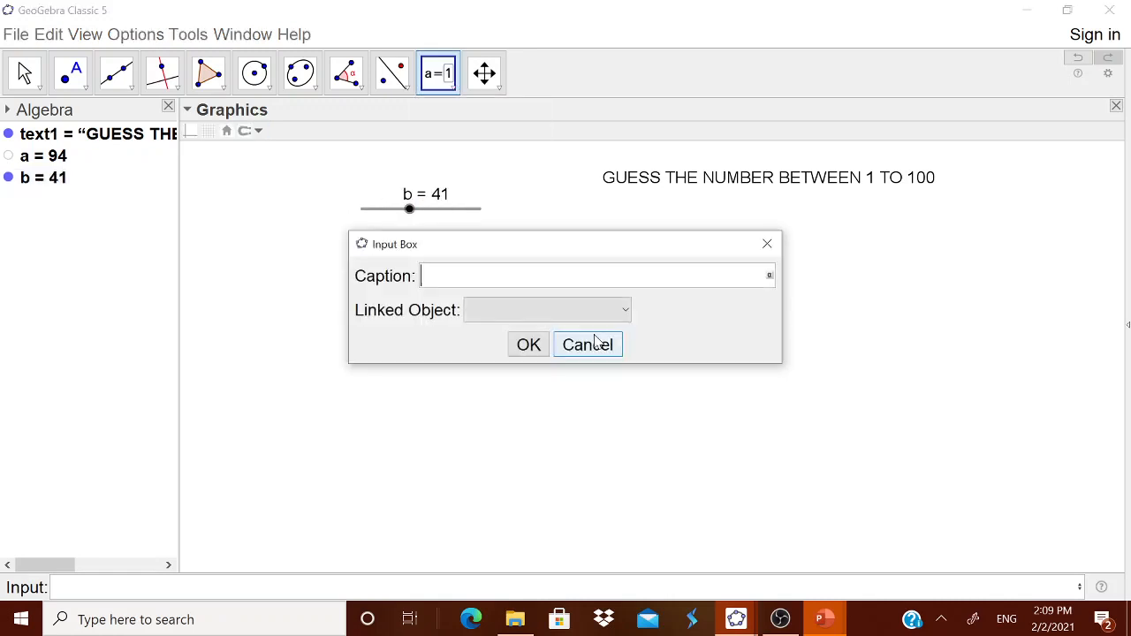
type("ENTER THE GU")
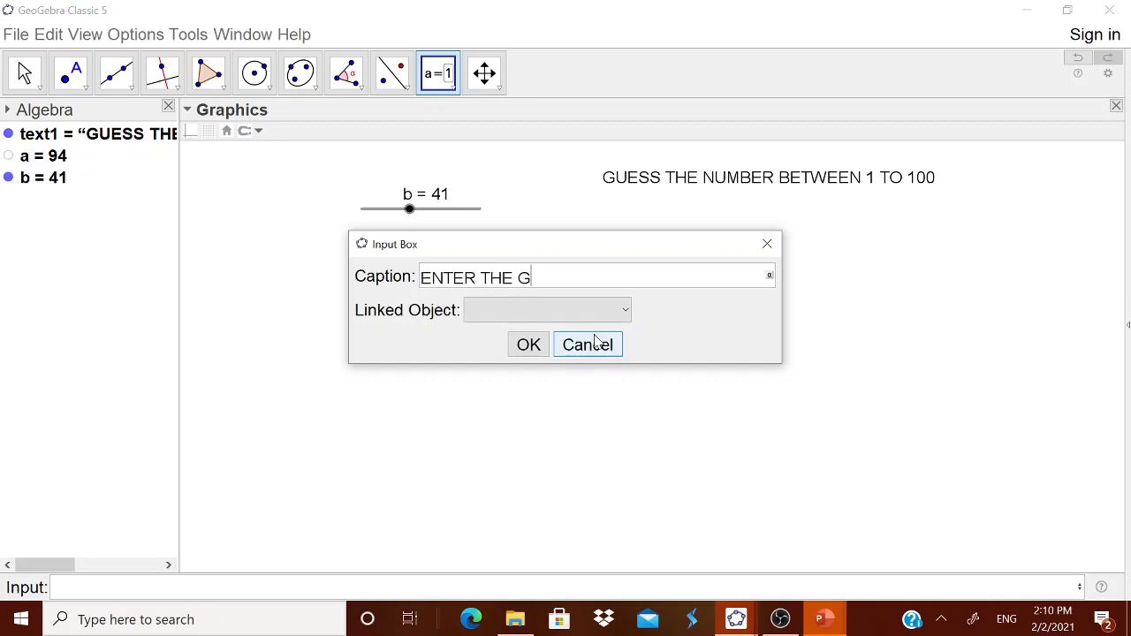
key("BackSpace")
key("BackSpace")
type("NUMBR")
key("BackSpace")
key("BackSpace")
key("BackSpace")
type("MBER GUESSED")
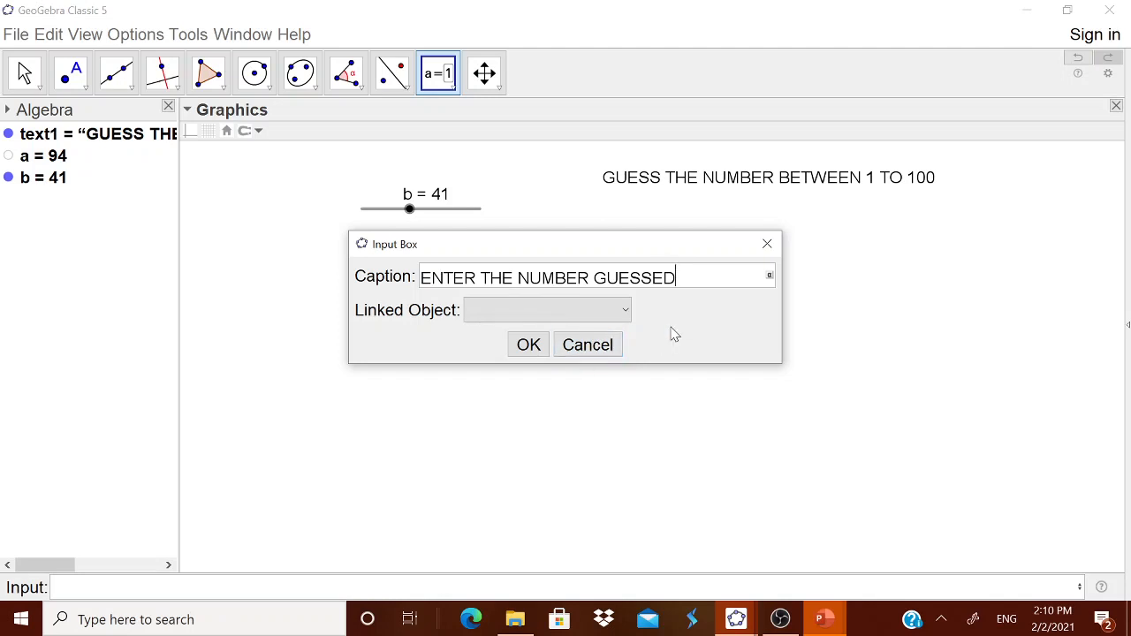
key("BackSpace")
key("BackSpace")
key("BackSpace")
key("BackSpace")
key("BackSpace")
key("BackSpace")
key("BackSpace")
Link the input box to slider b and confirm it
left_click(627, 315)
left_click(559, 361)
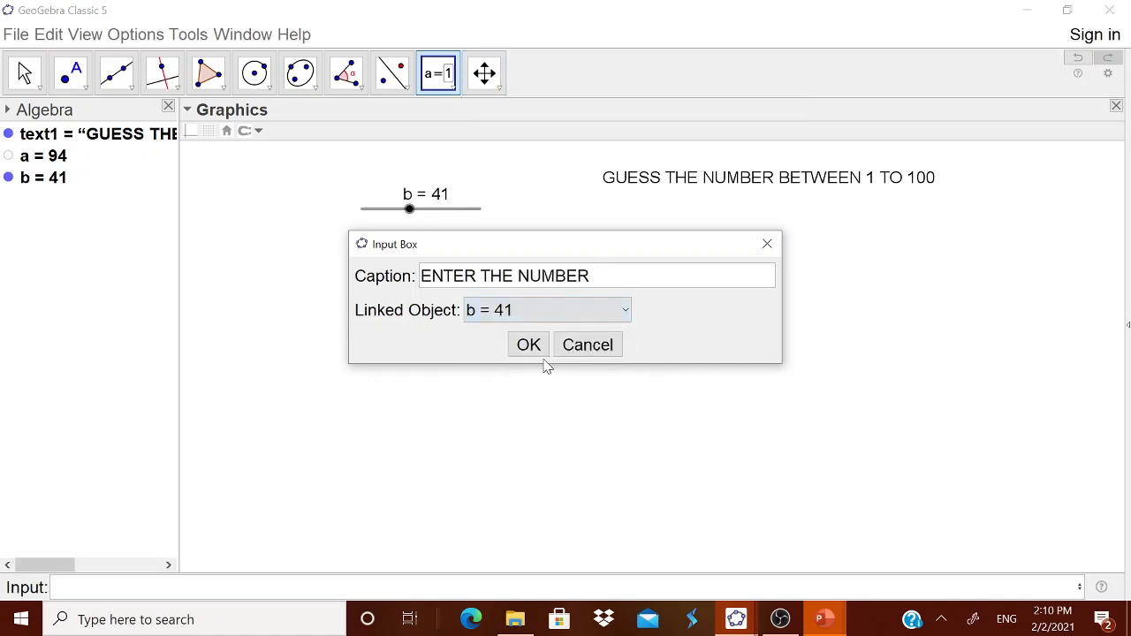
left_click(528, 346)
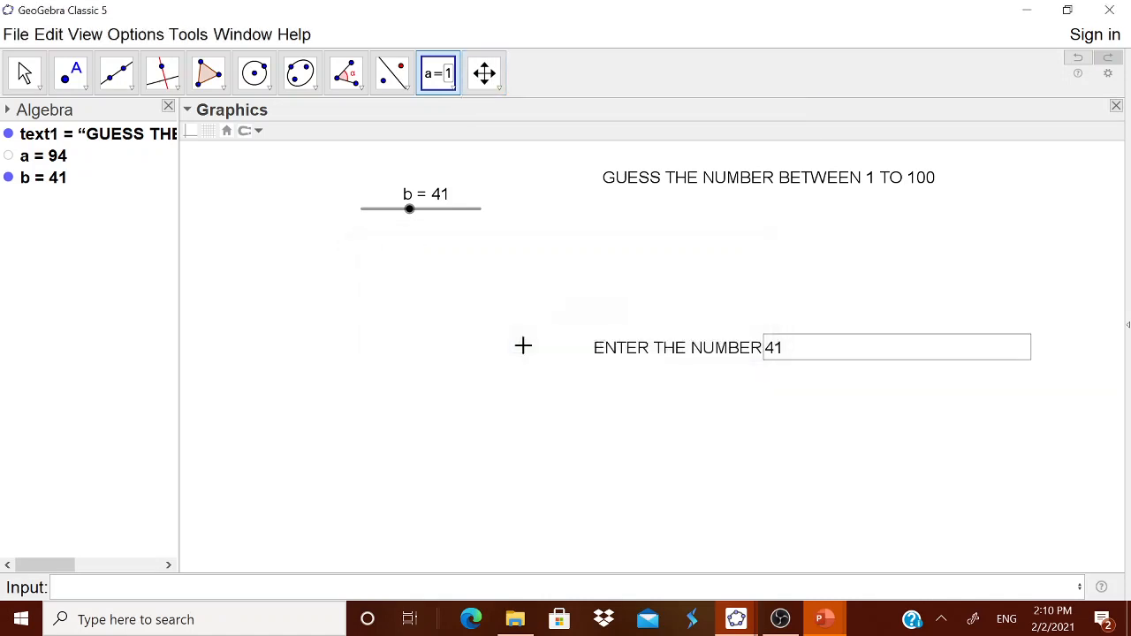
Set the input box length to 3 in its object properties and close the properties
right_click(708, 358)
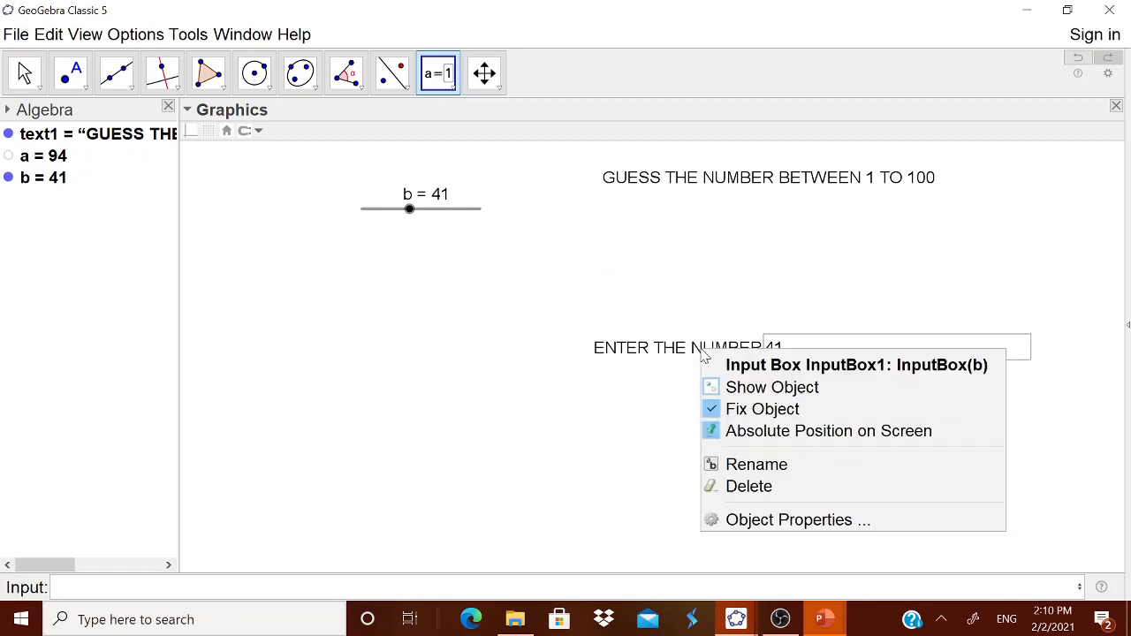
left_click(734, 518)
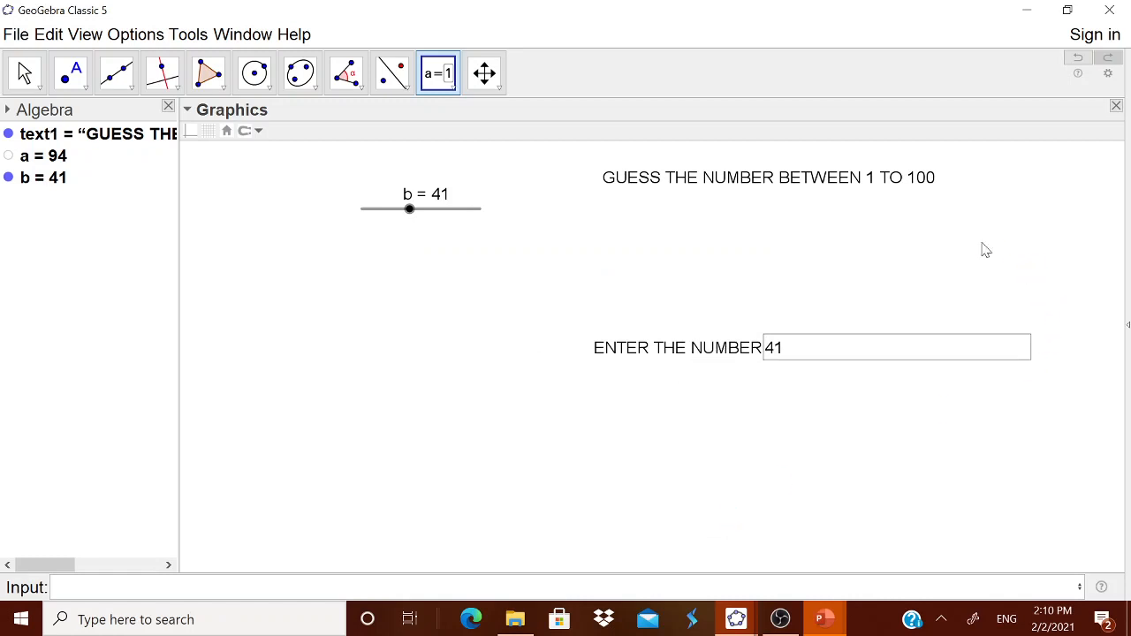
left_click(1087, 209)
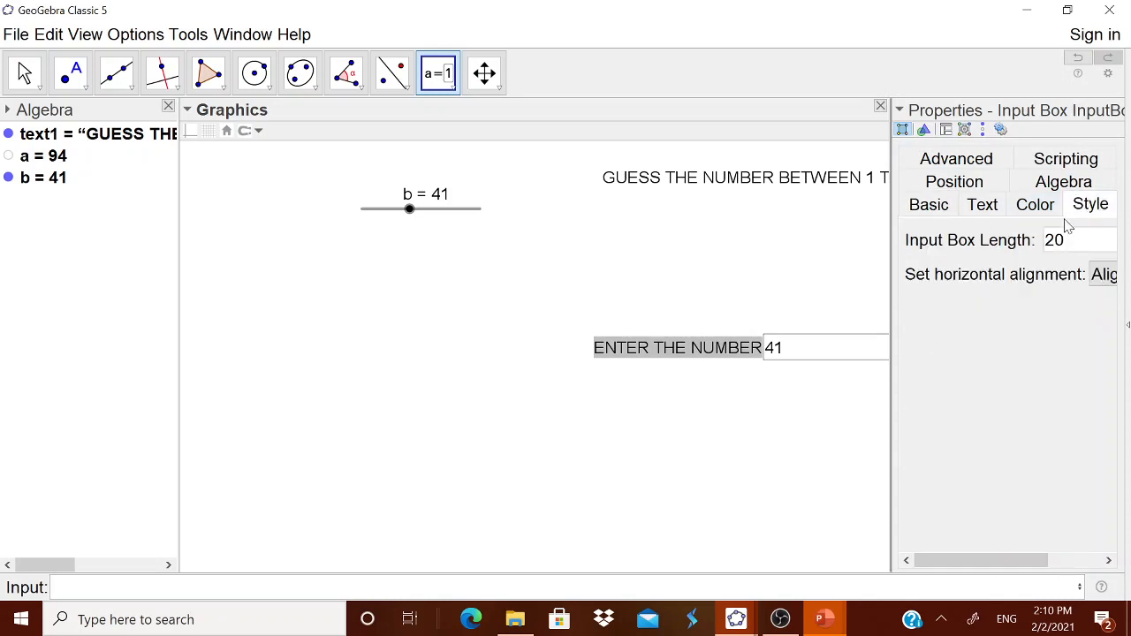
left_click_drag(1067, 242, 1046, 250)
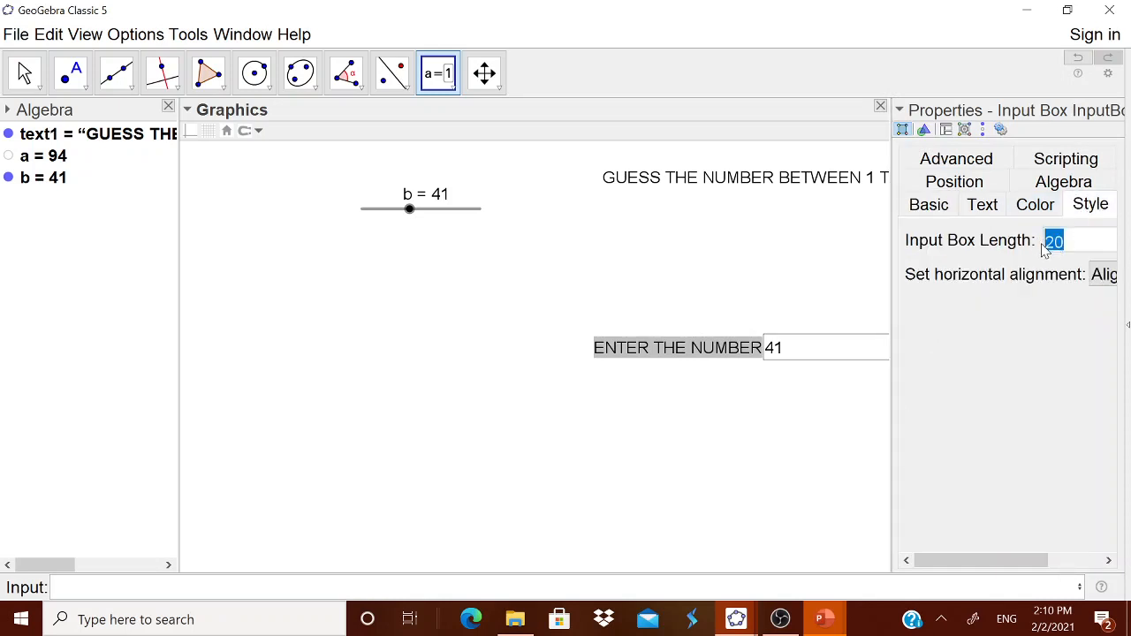
type("3")
key("Return")
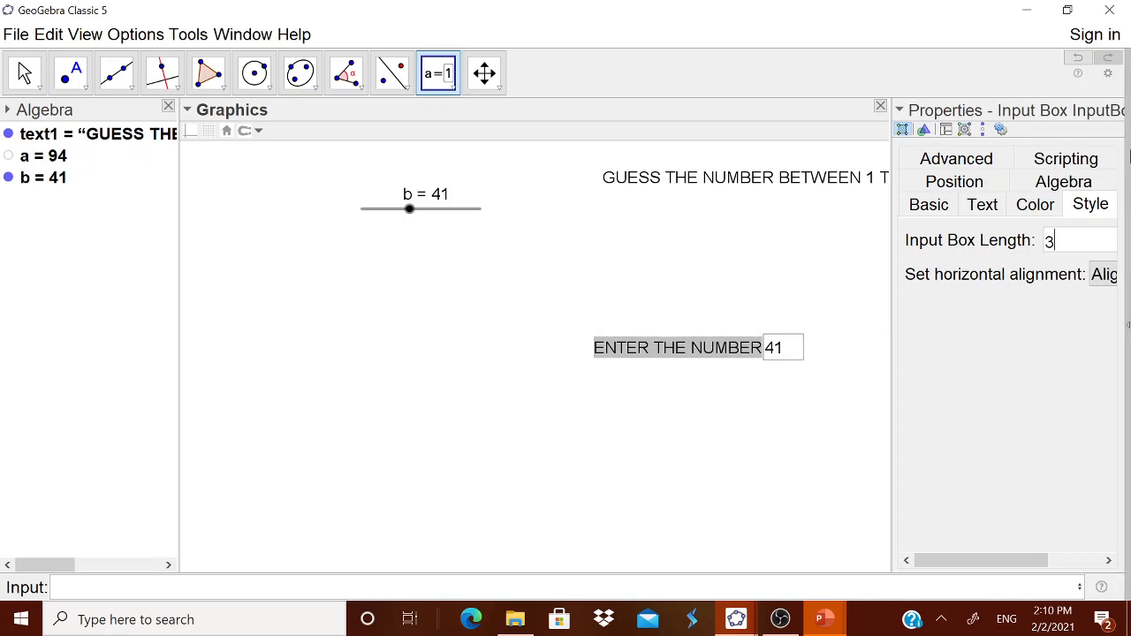
left_click(1116, 107)
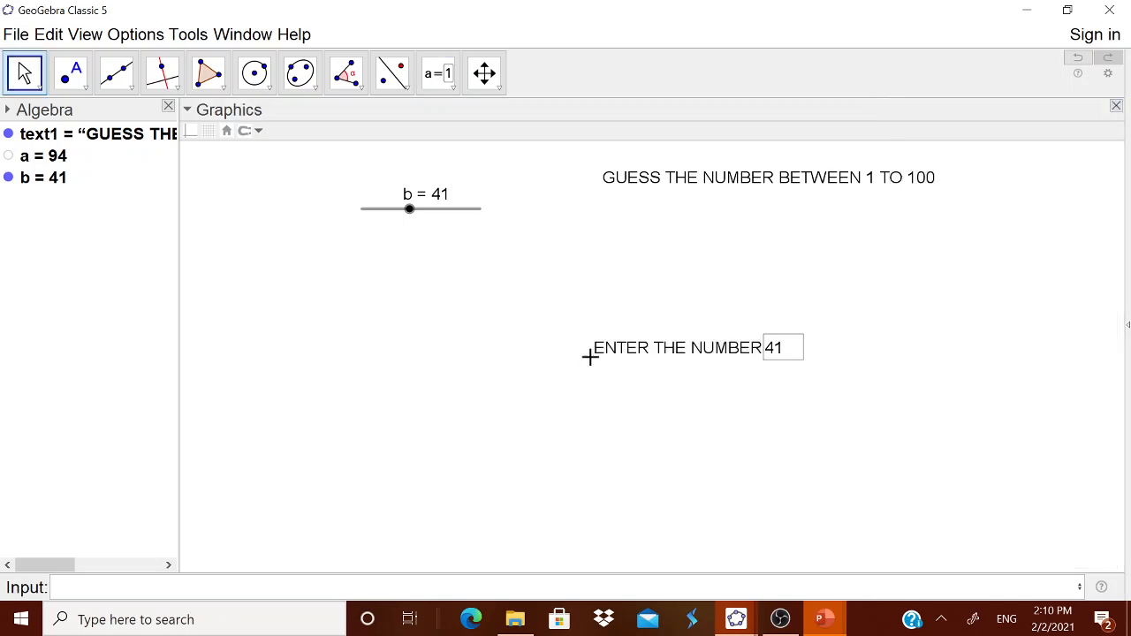
Unfix the input box and move it just below slider b
left_click(651, 358)
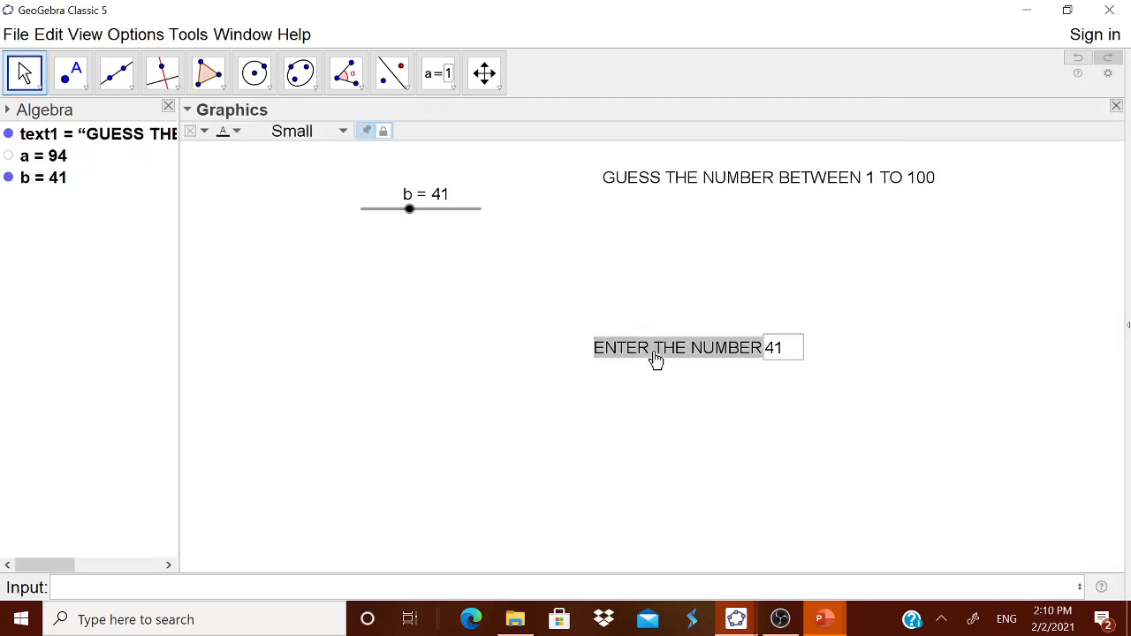
right_click(600, 349)
left_click(659, 426)
left_click(747, 491)
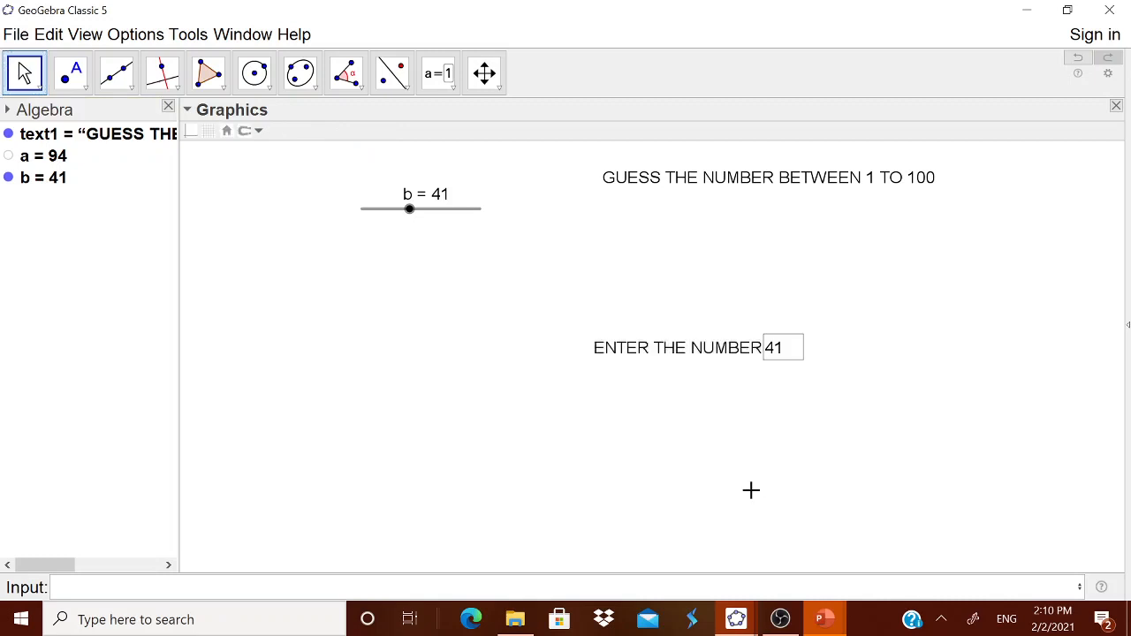
left_click_drag(654, 354, 446, 275)
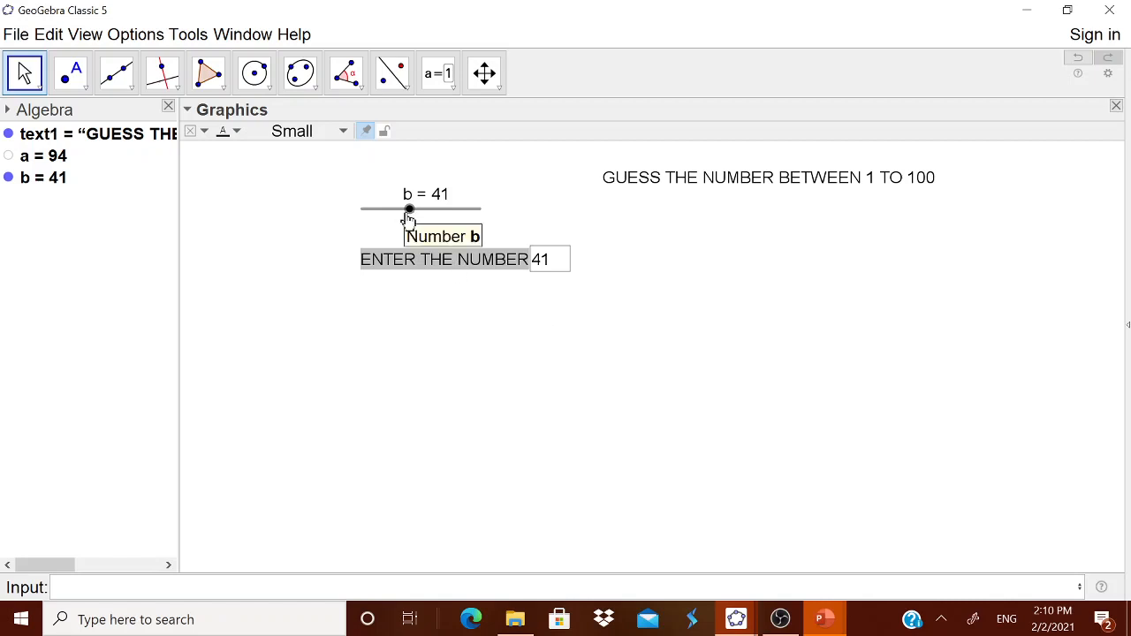
mouse_move(412, 220)
left_mouse_down()
mouse_move(434, 221)
mouse_move(392, 218)
mouse_move(414, 217)
left_mouse_up()
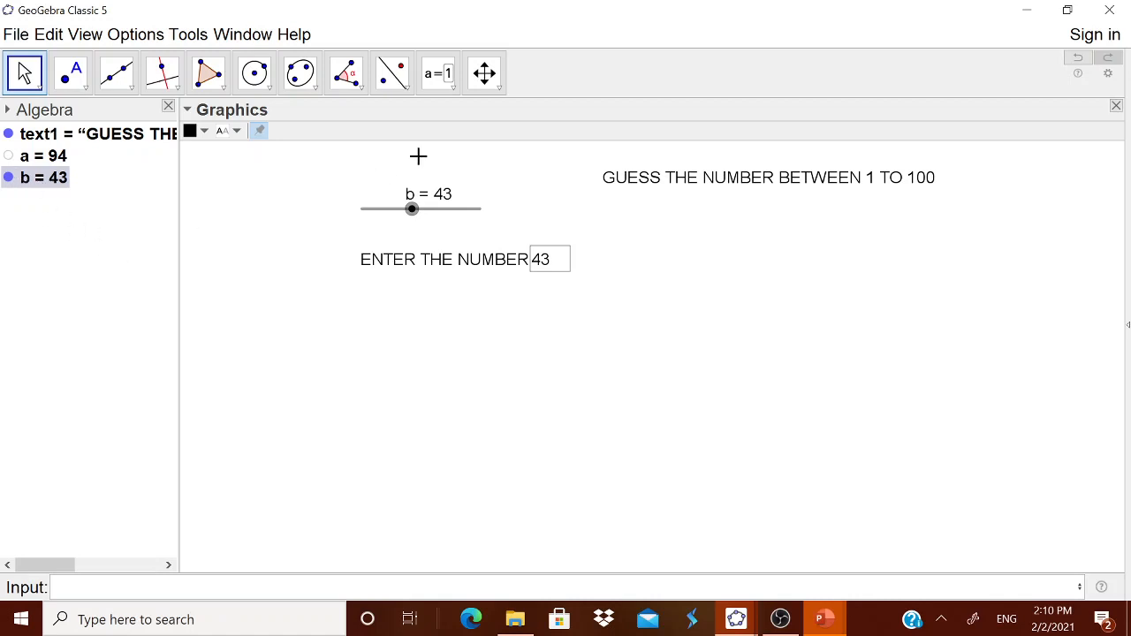
Create the text YOU HAVE ENTERED SMALLER NUMBER. TRY AGIAN and move it below the input box
left_click(451, 89)
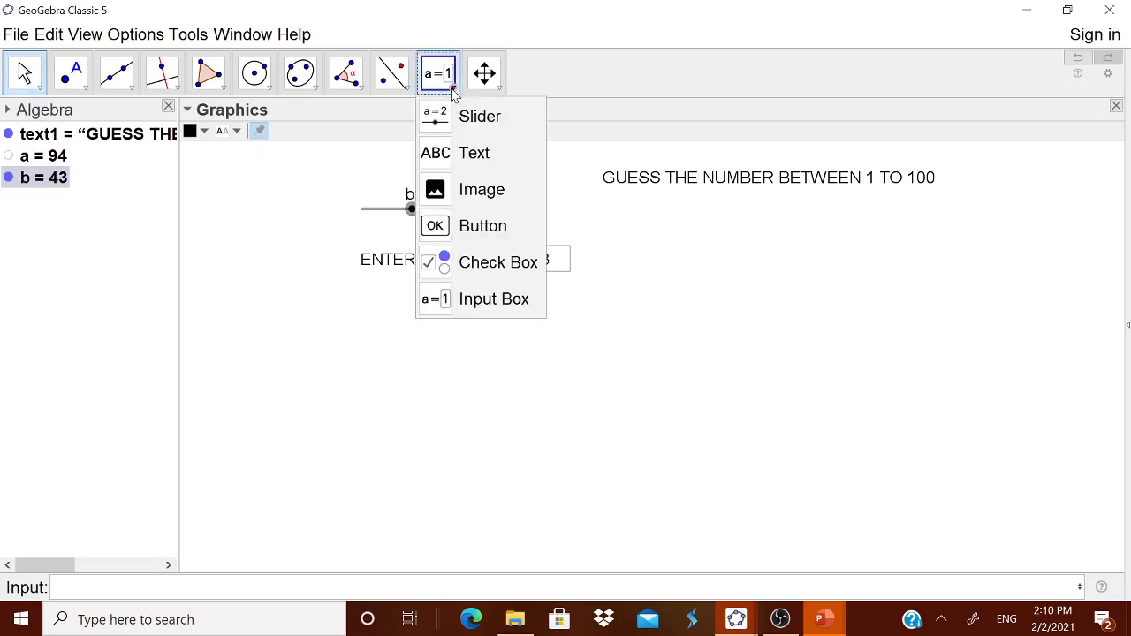
left_click(476, 155)
left_click(856, 377)
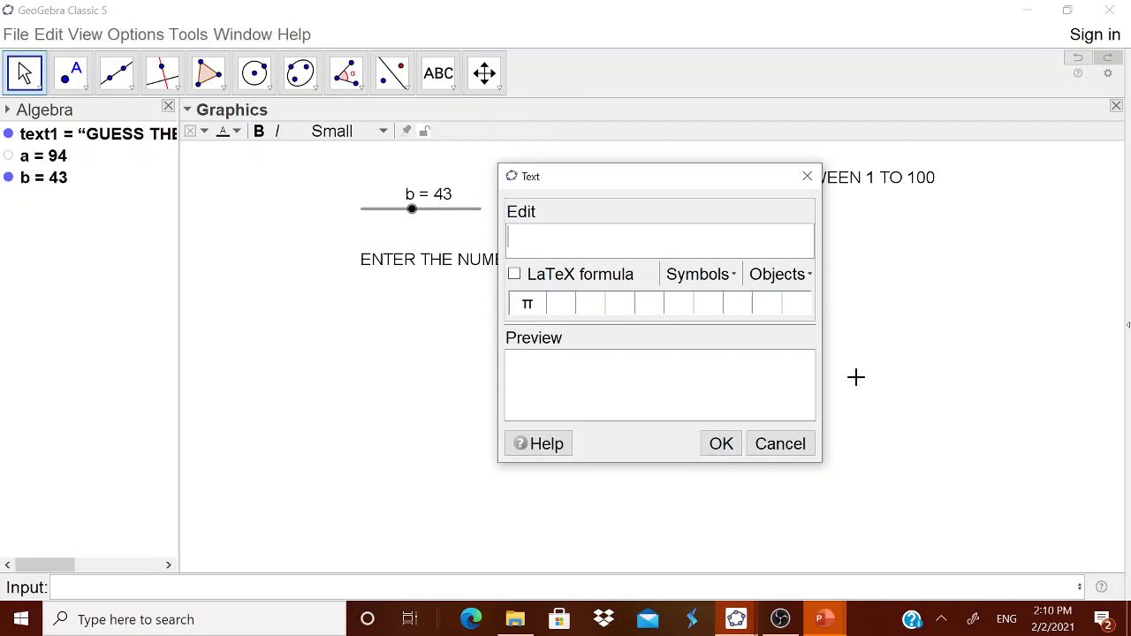
type("YOU HAVE")
key("BackSpace")
key("BackSpace")
type("VE")
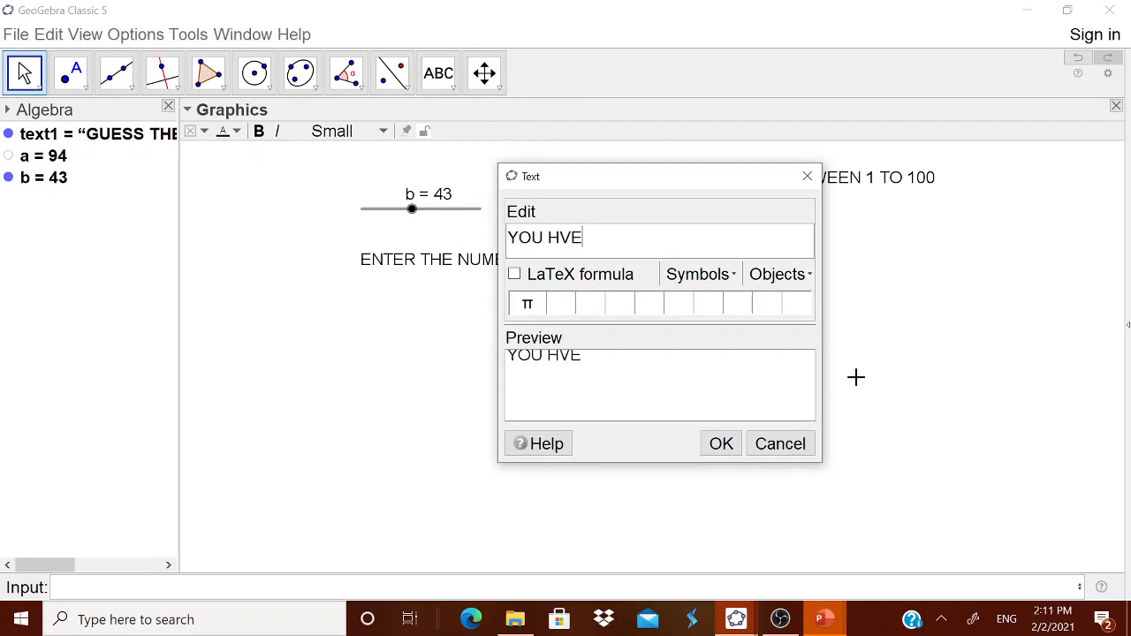
key("BackSpace")
key("BackSpace")
type("AVE ENTERED ")
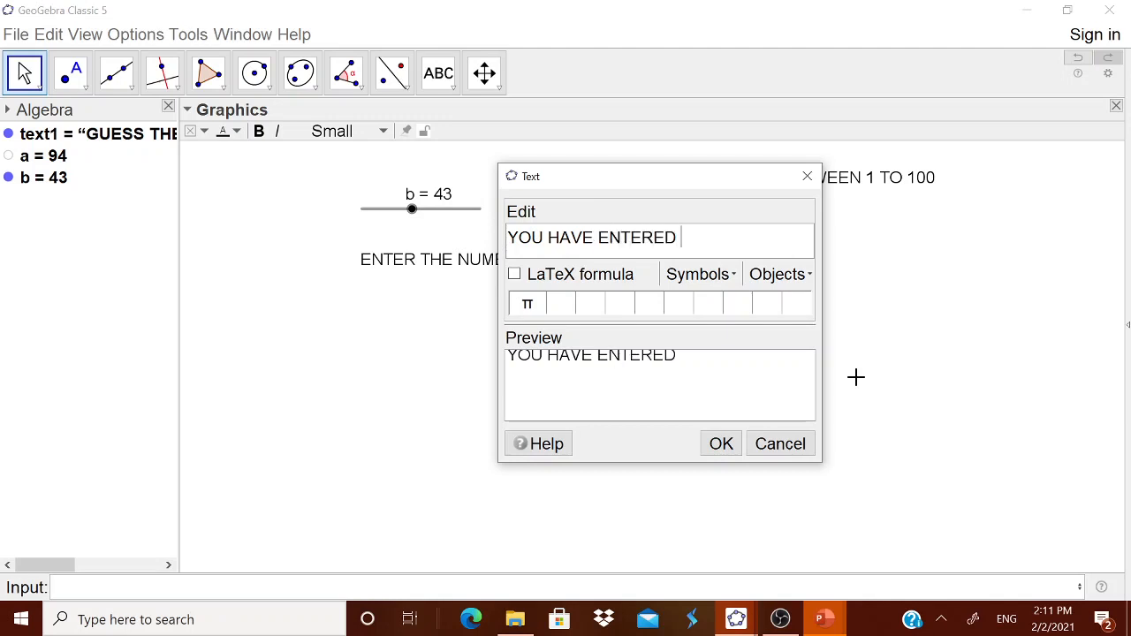
type("SMALL")
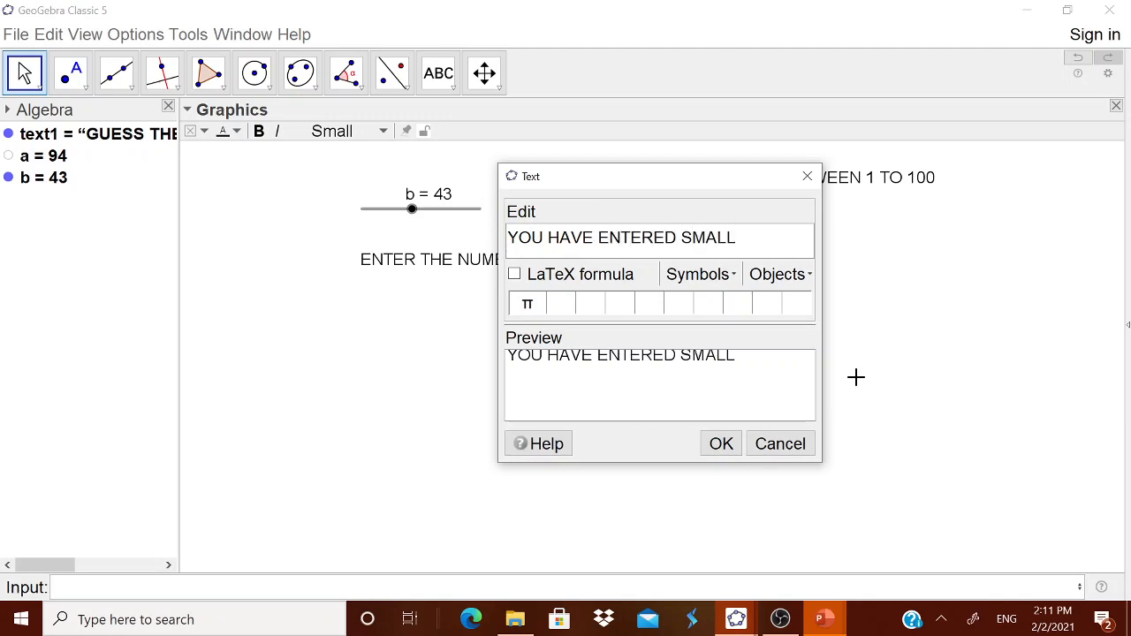
type("ER NUMBER")
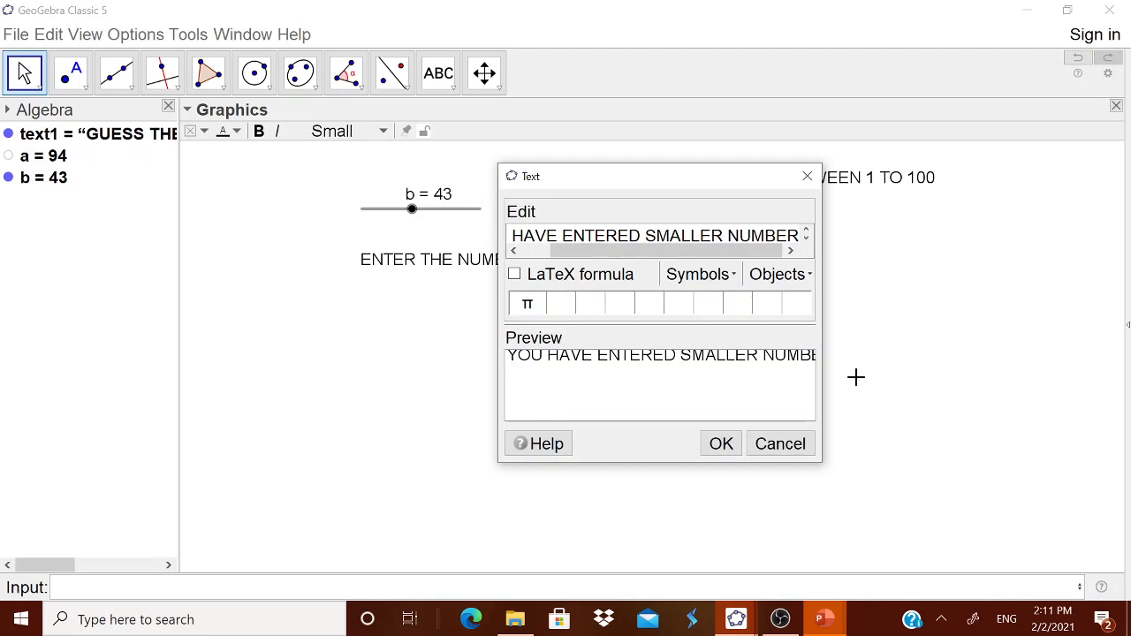
type(". TRY AGI")
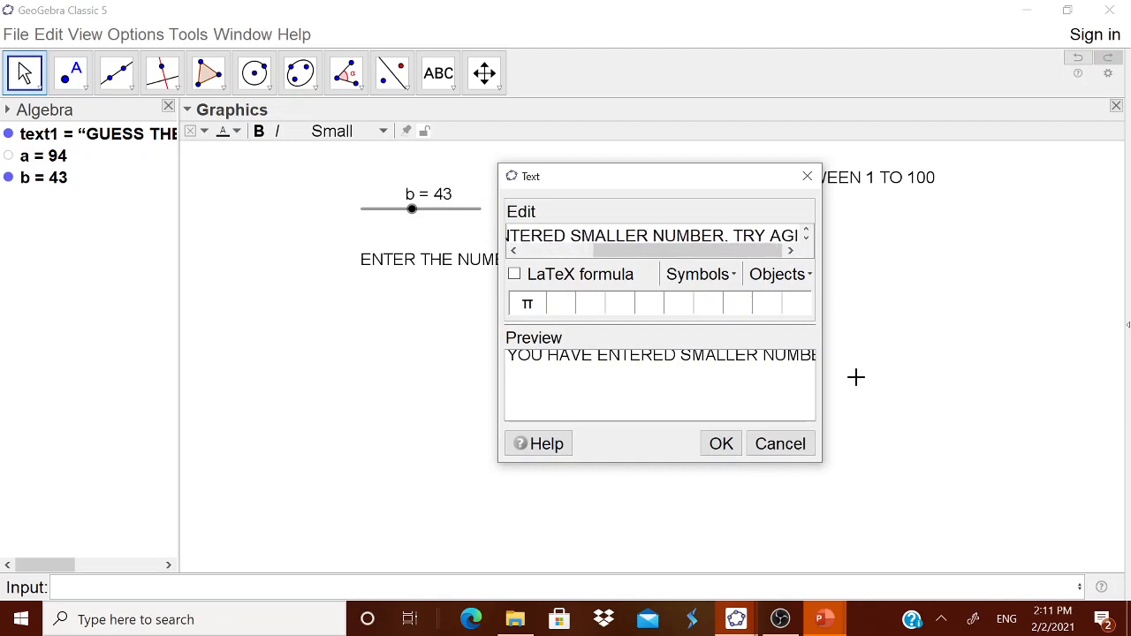
type("AN")
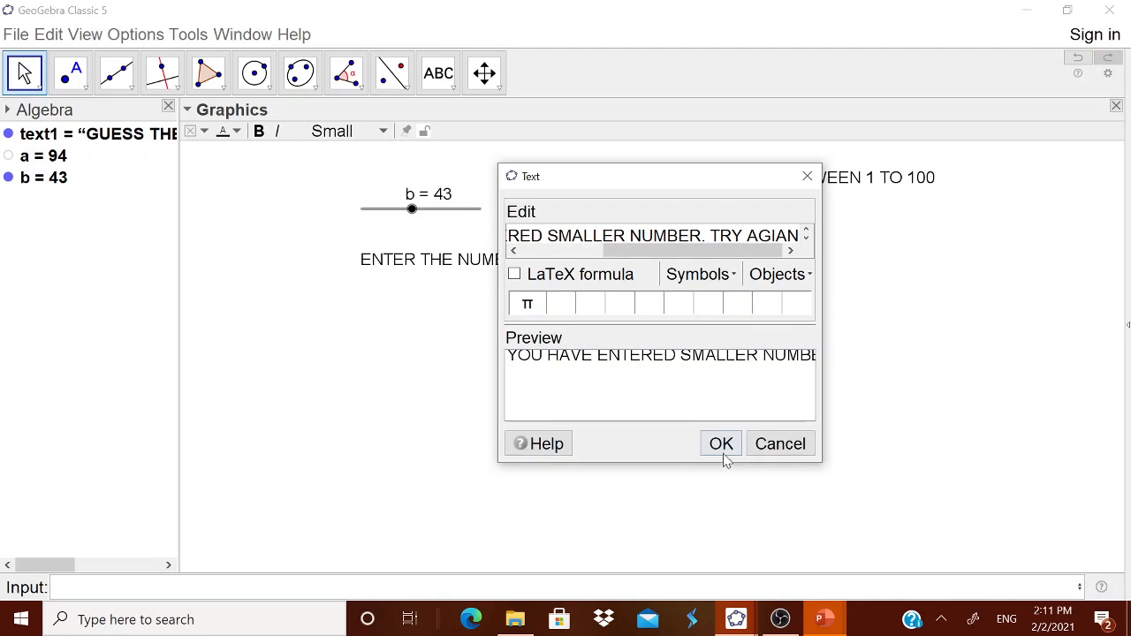
left_click(723, 449)
left_click(883, 387)
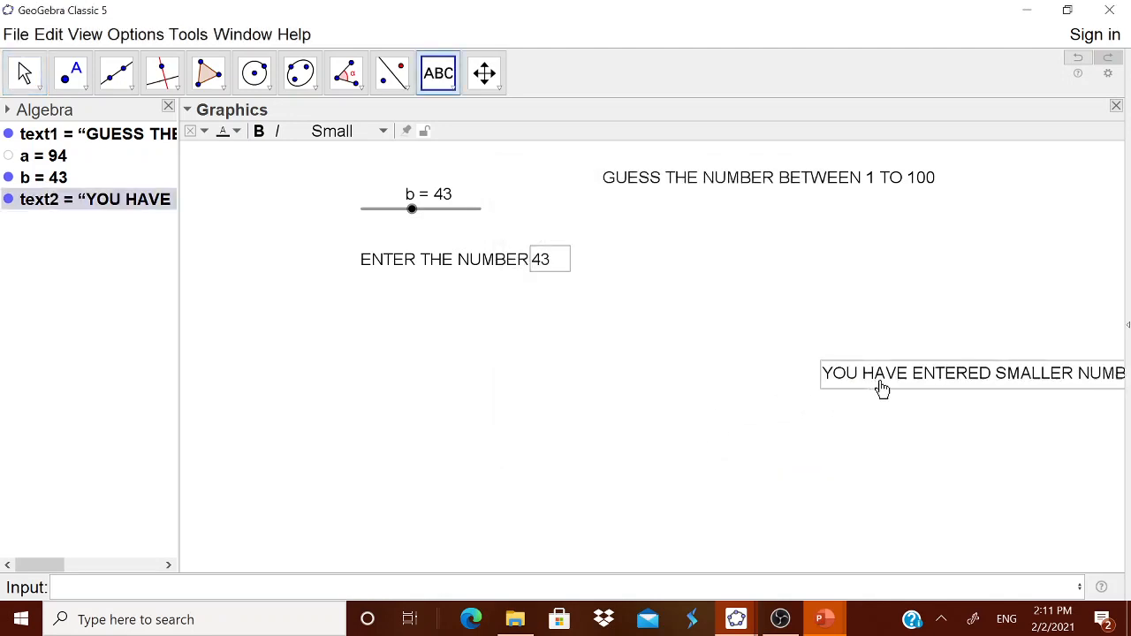
left_click_drag(883, 388, 434, 343)
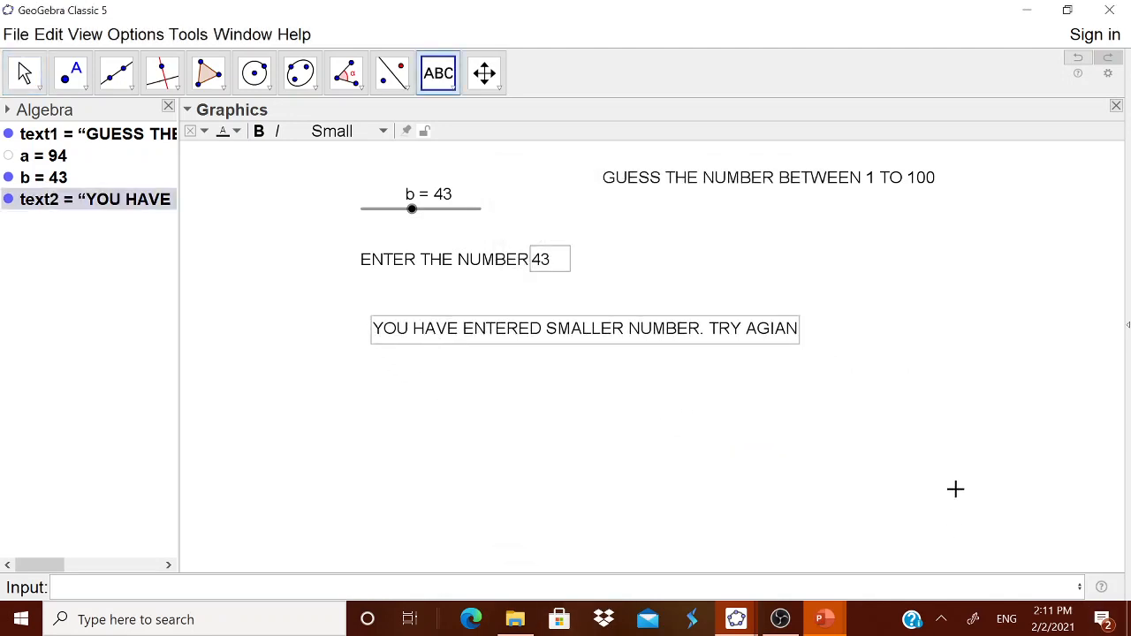
Set the smaller-number text's condition to show object to b<a and close its properties
right_click(603, 333)
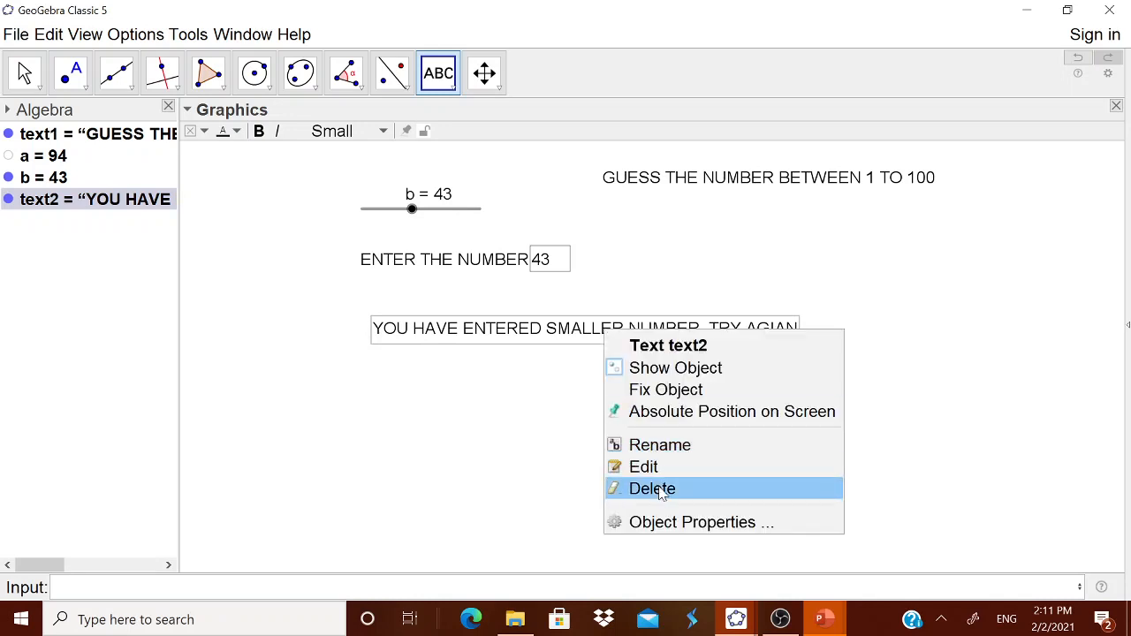
left_click(669, 522)
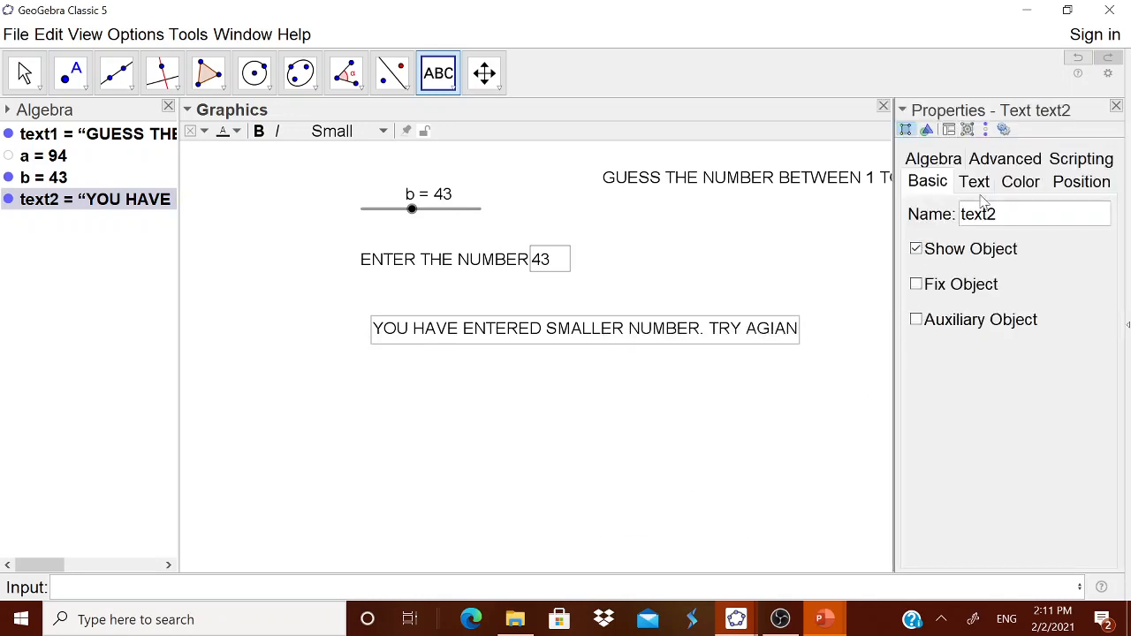
left_click(1007, 158)
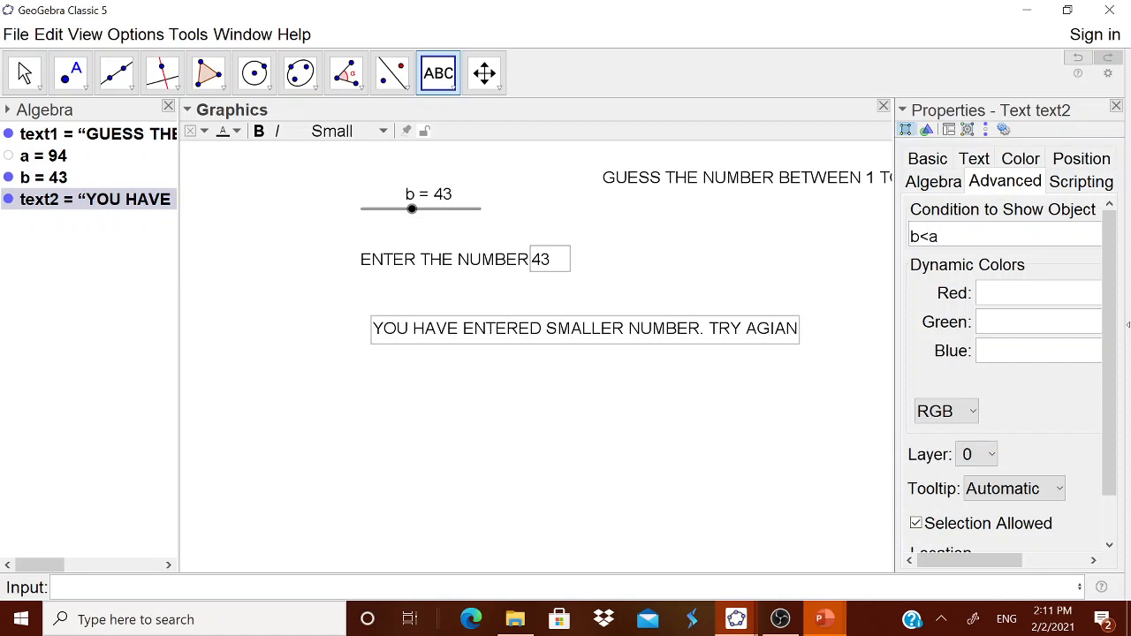
key("Return")
left_click(1117, 105)
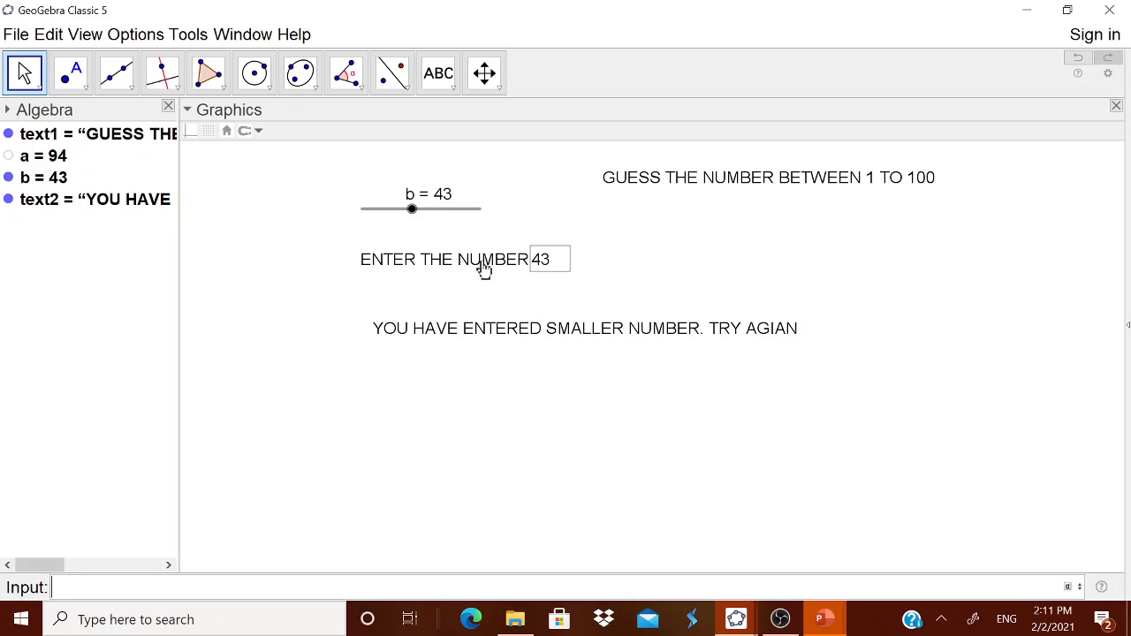
Enter 95 in the input box to test the feedback text
left_click(555, 264)
left_click(551, 264)
left_click_drag(551, 263, 538, 265)
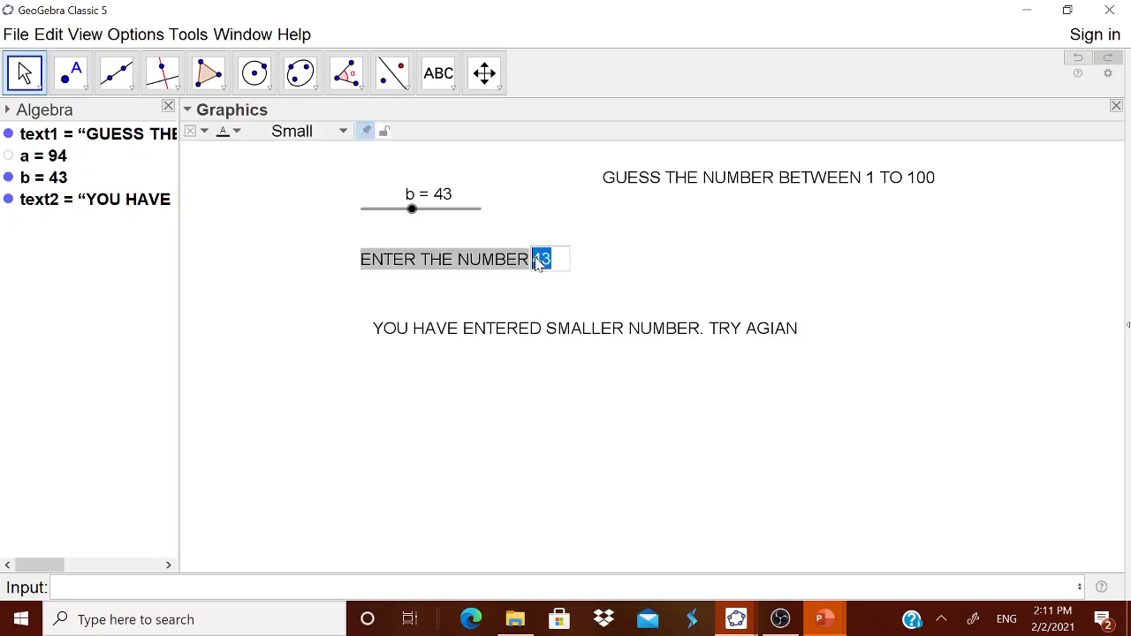
type("95")
key("Return")
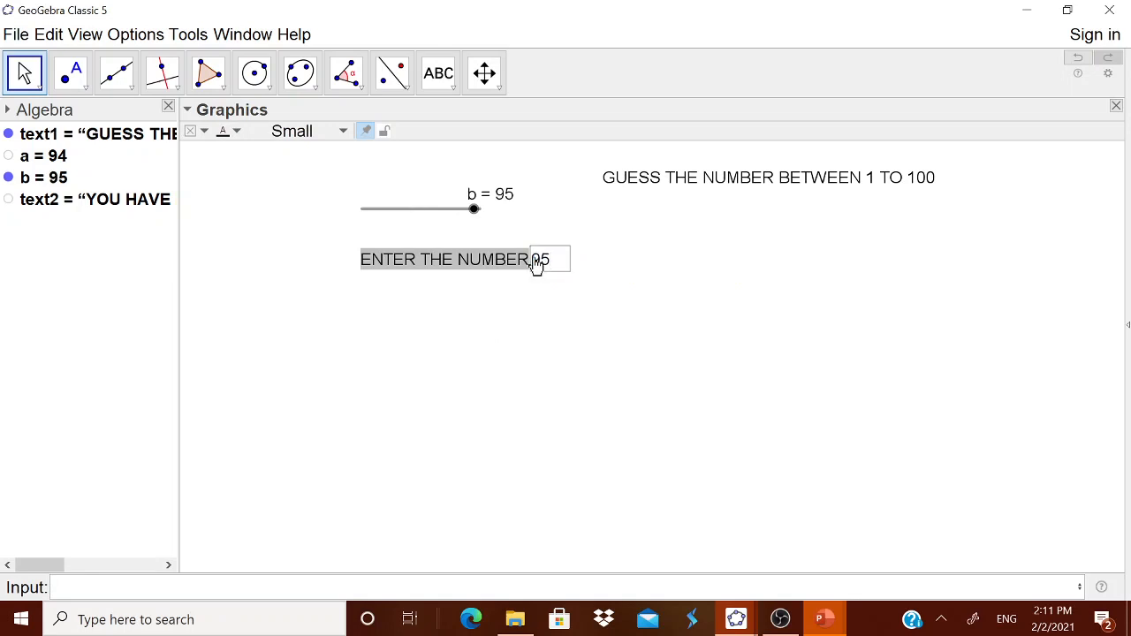
Create the text YOU HAVE ENTERED A BIGGER NUMBER. TRY AGAIN and move it below the input box
left_click(442, 77)
left_click(662, 323)
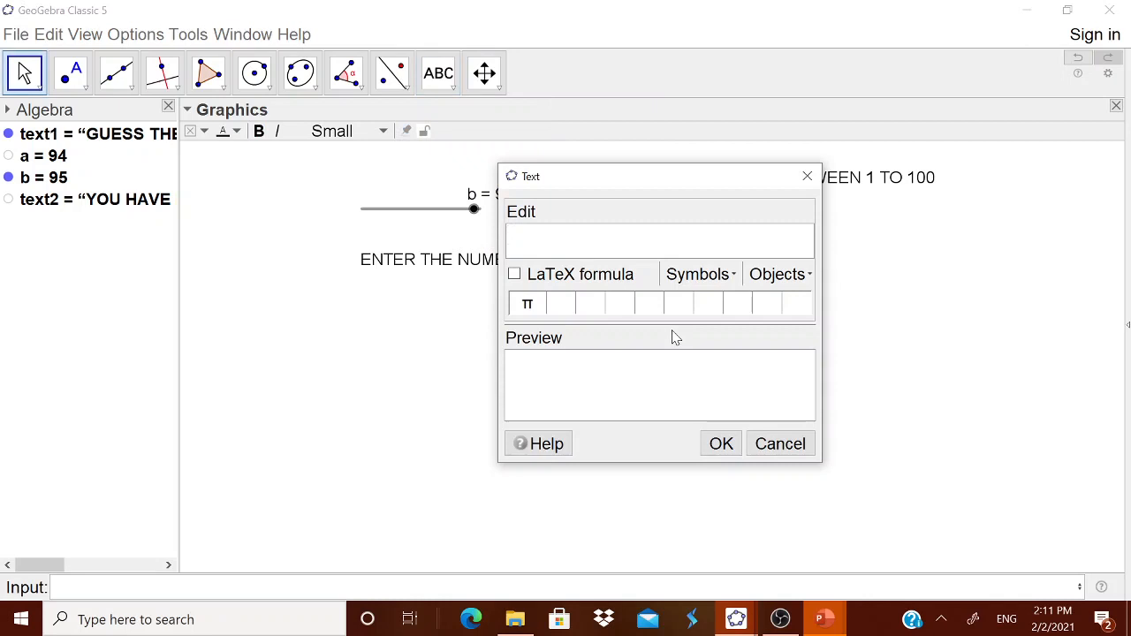
type("you")
key("BackSpace")
key("BackSpace")
type("OU HAVE E")
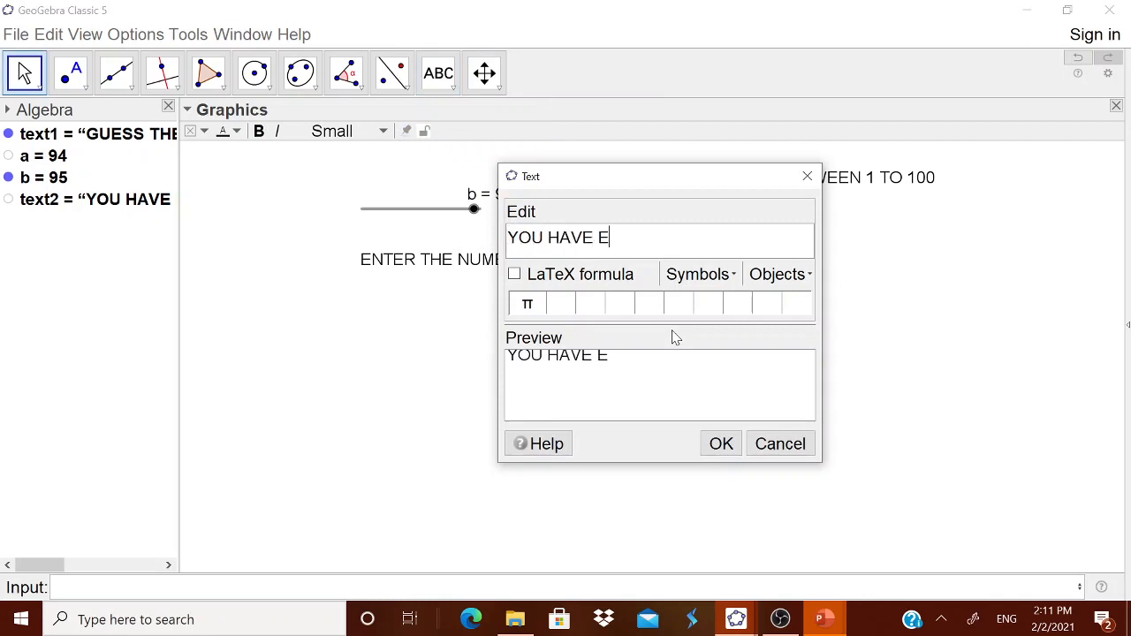
type("NTERED A BIGGER NUMBRE")
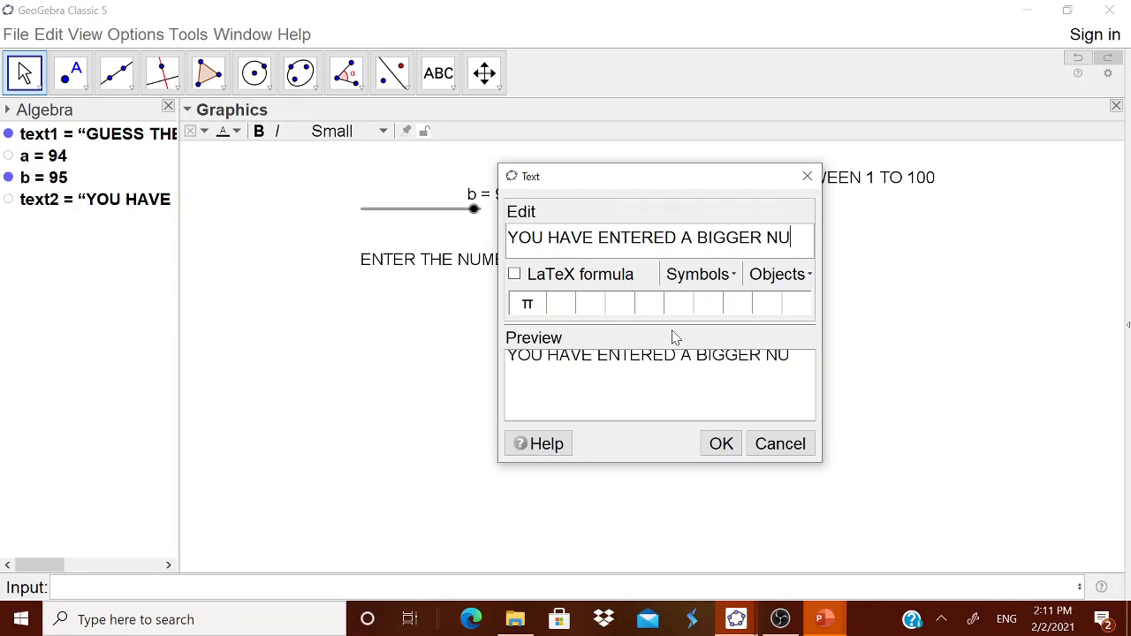
key("BackSpace")
key("BackSpace")
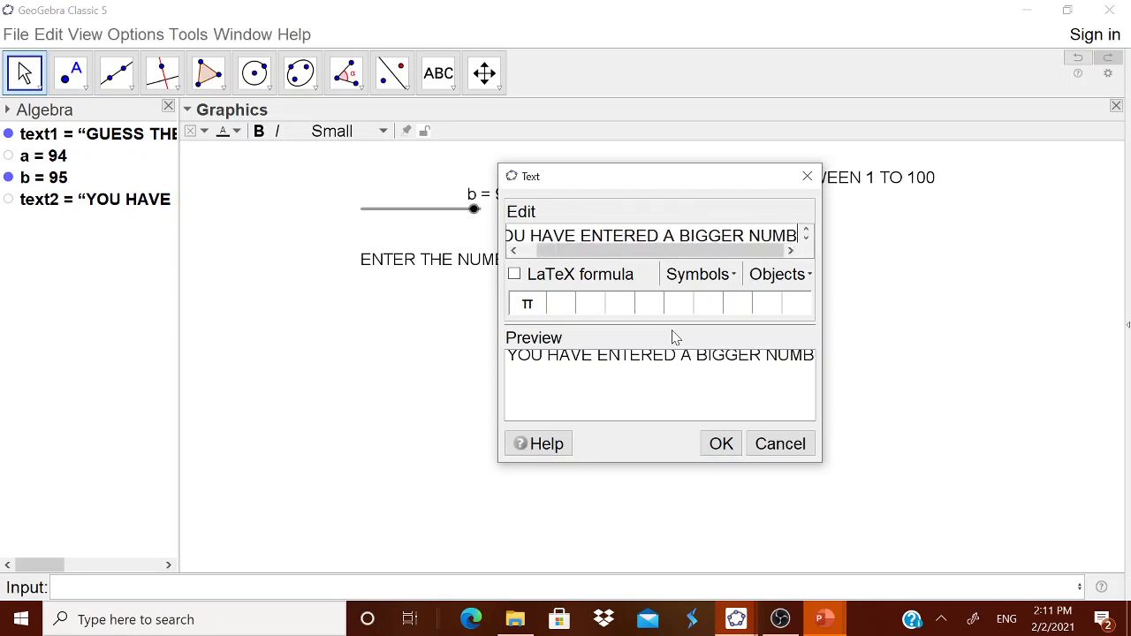
type("ER. TRY AGAIN")
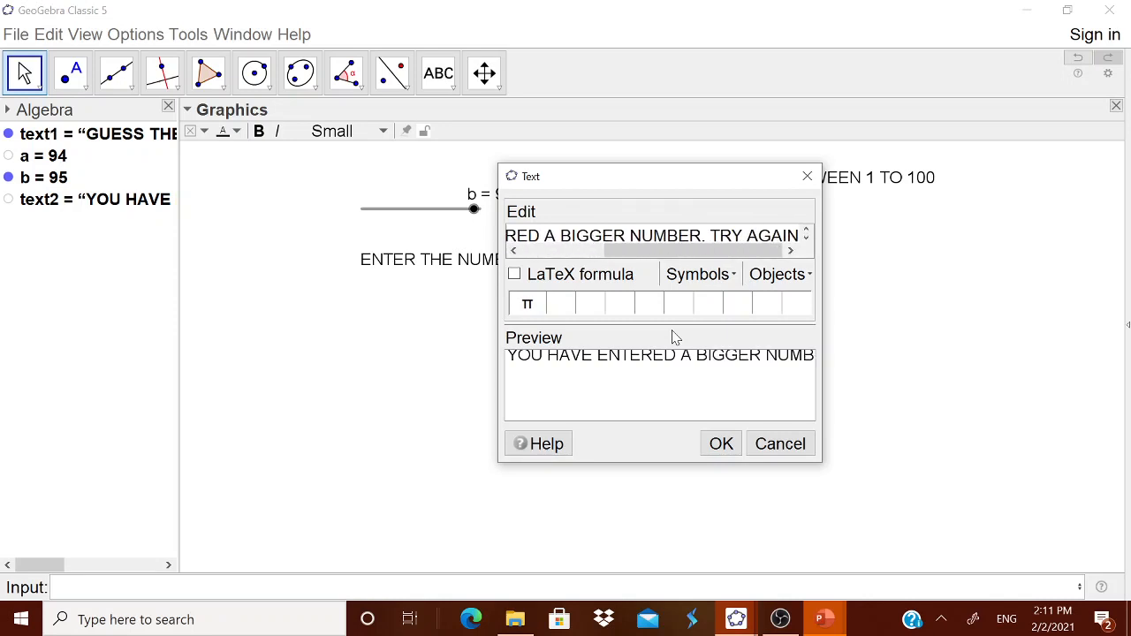
left_click(726, 449)
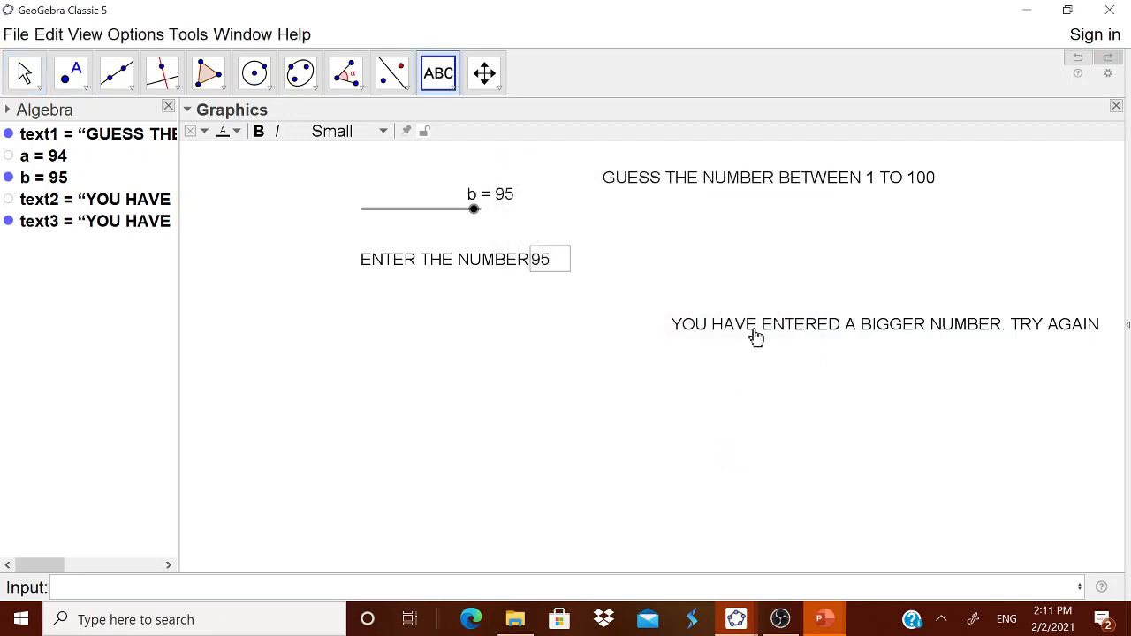
left_click_drag(531, 342, 434, 338)
Set the bigger-number text's condition to show object to b>a and close its properties
right_click(461, 335)
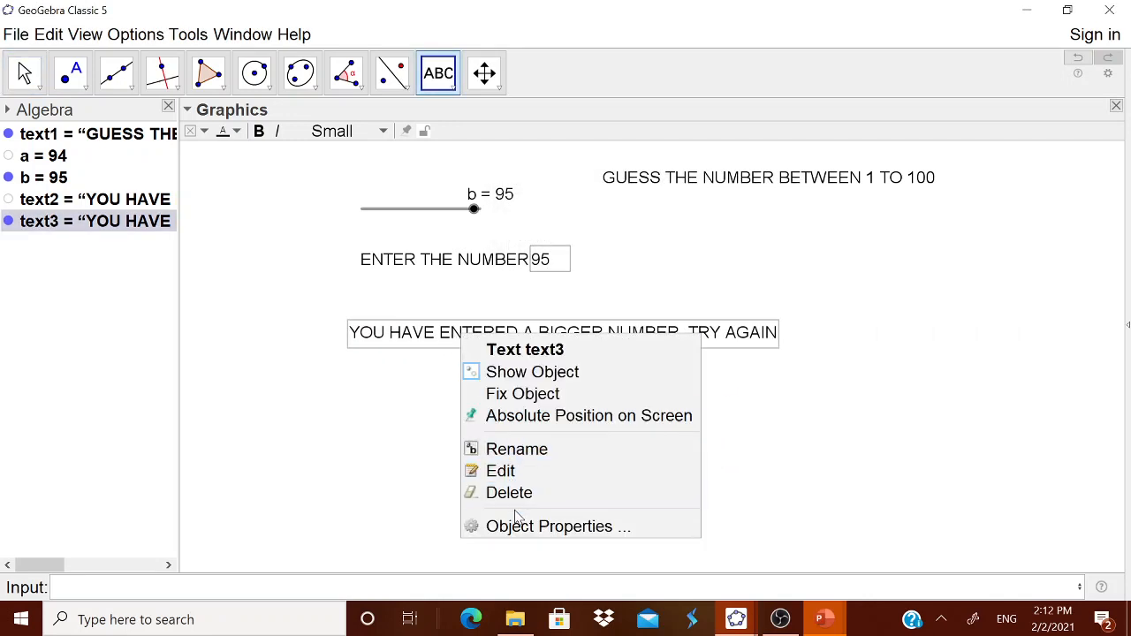
left_click(546, 525)
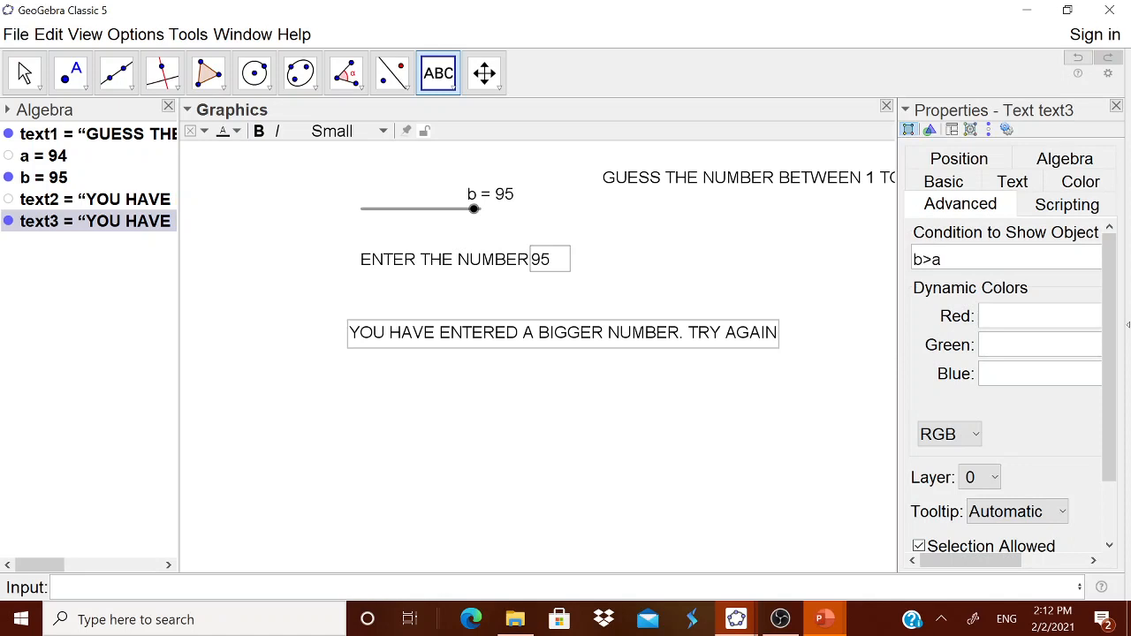
key("Return")
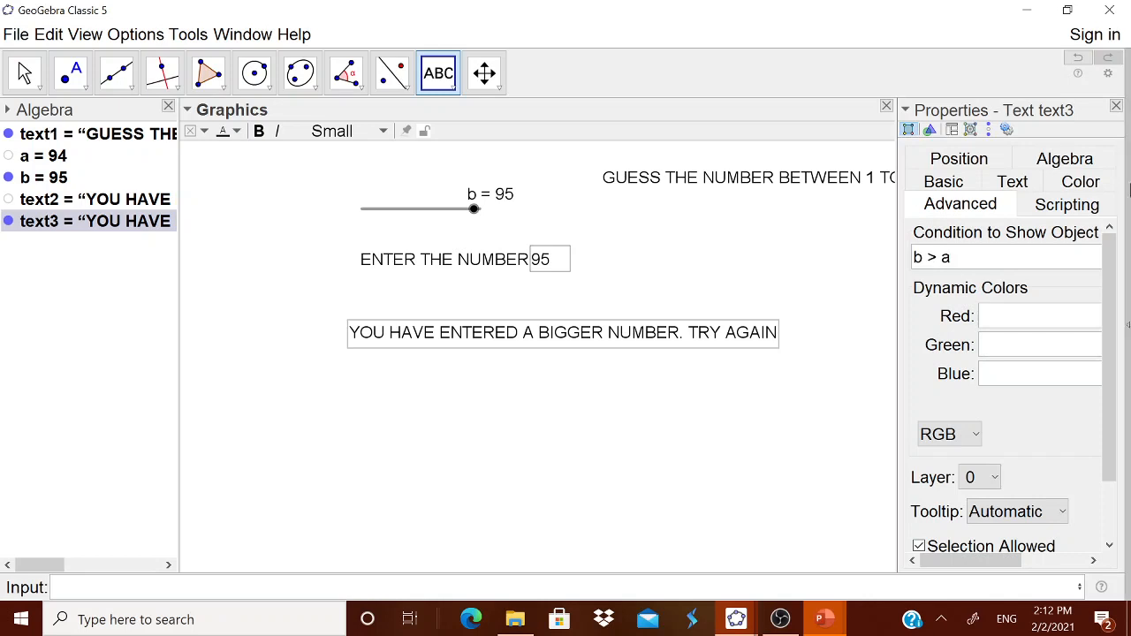
left_click(1117, 106)
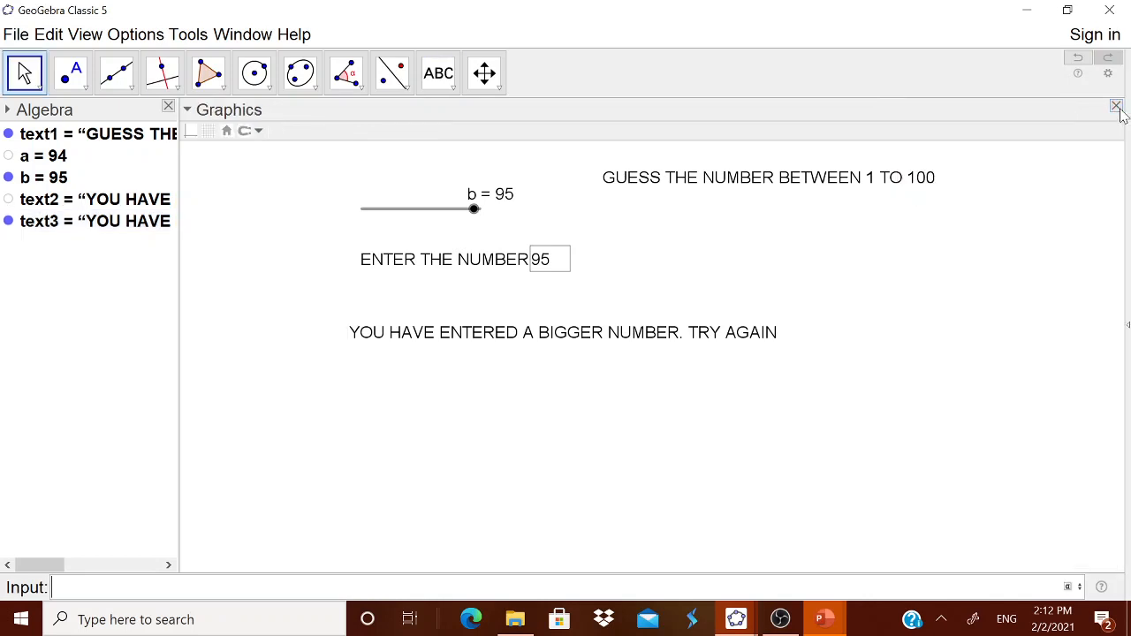
Enter 94 in the input box to test the feedback texts
left_click(554, 265)
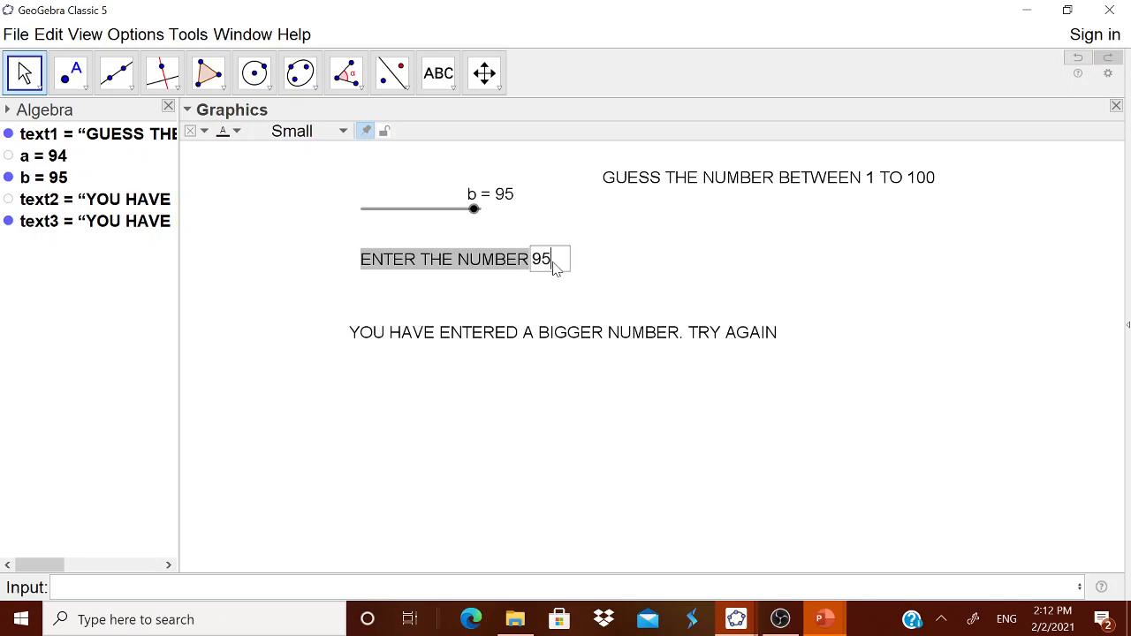
double_click(554, 265)
type("94")
key("Return")
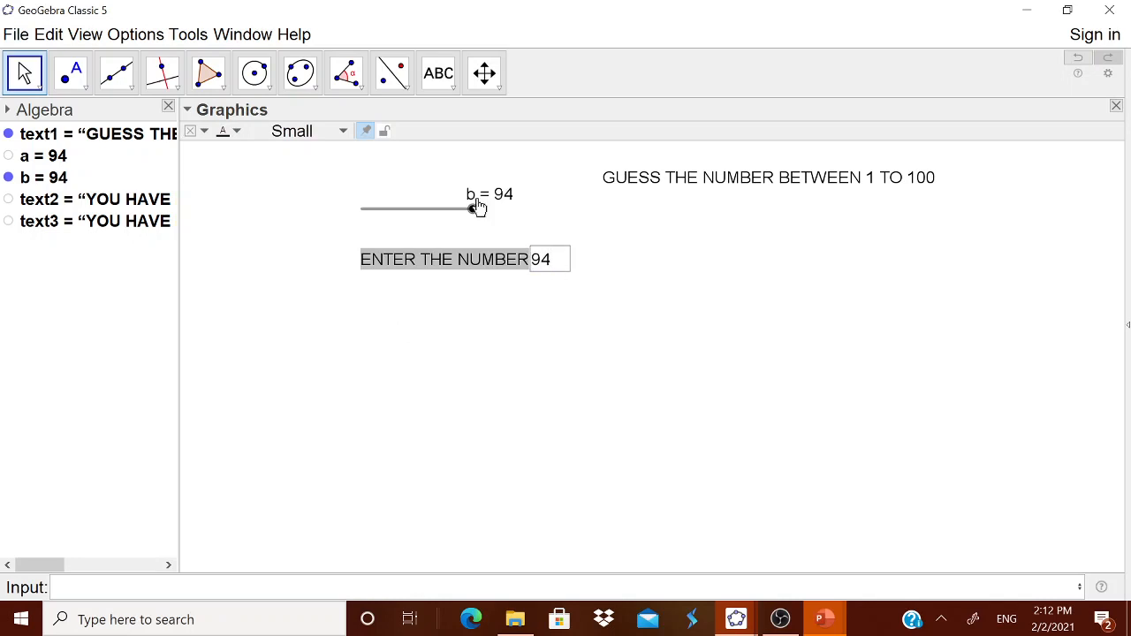
Create the text YOU ARE CORRECT. CONGRATS and move it below the input box
left_click(453, 89)
left_click(460, 152)
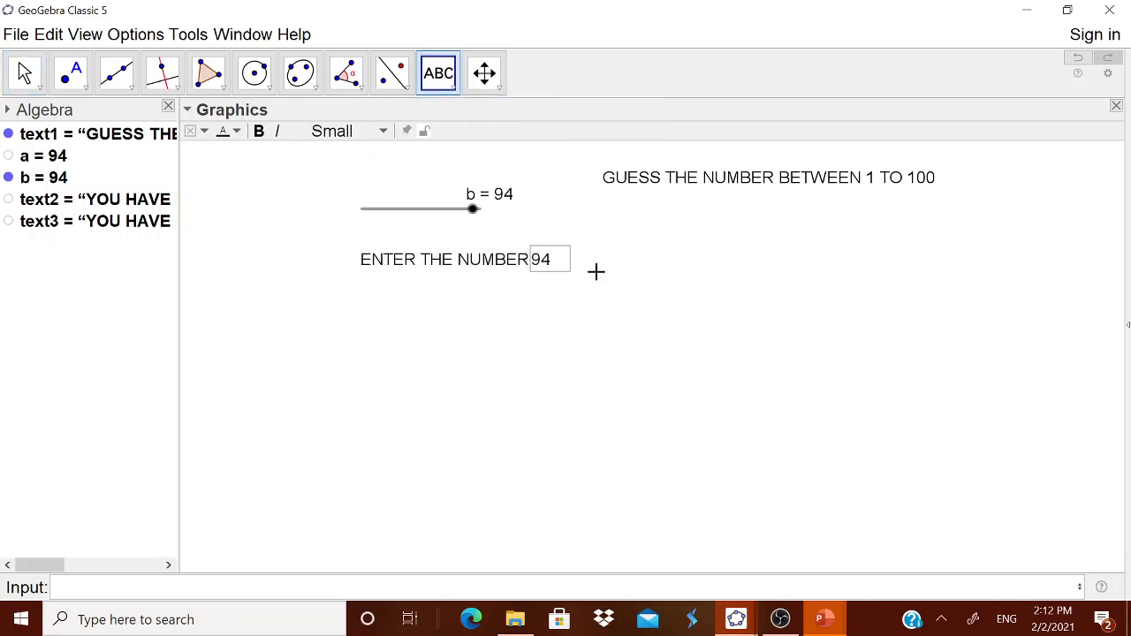
left_click(651, 351)
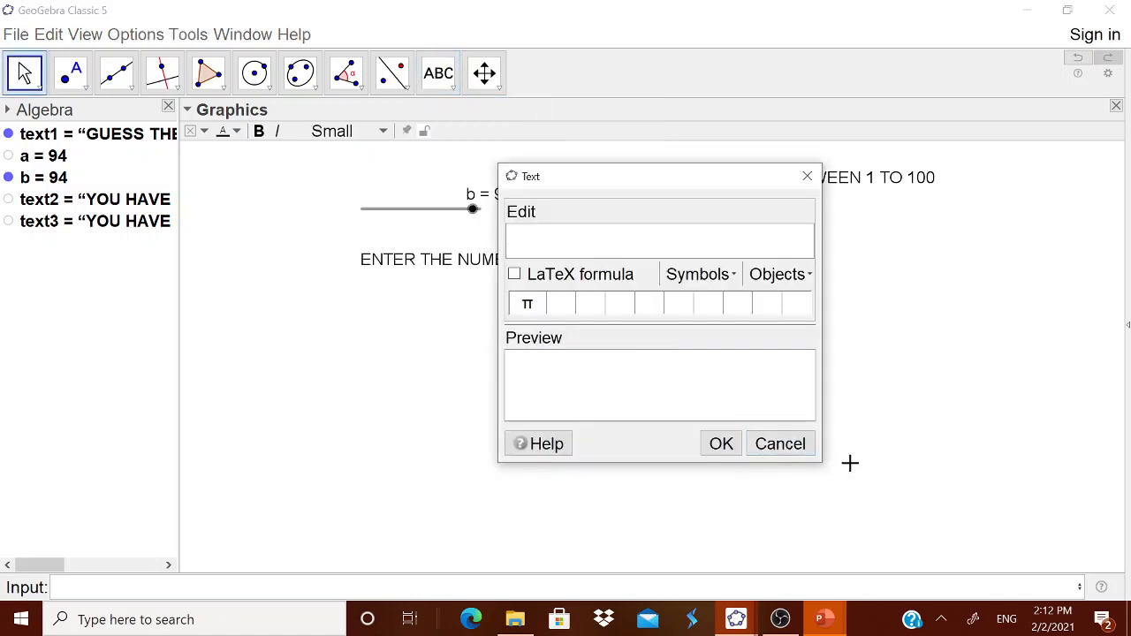
type("YOU ARE CORE")
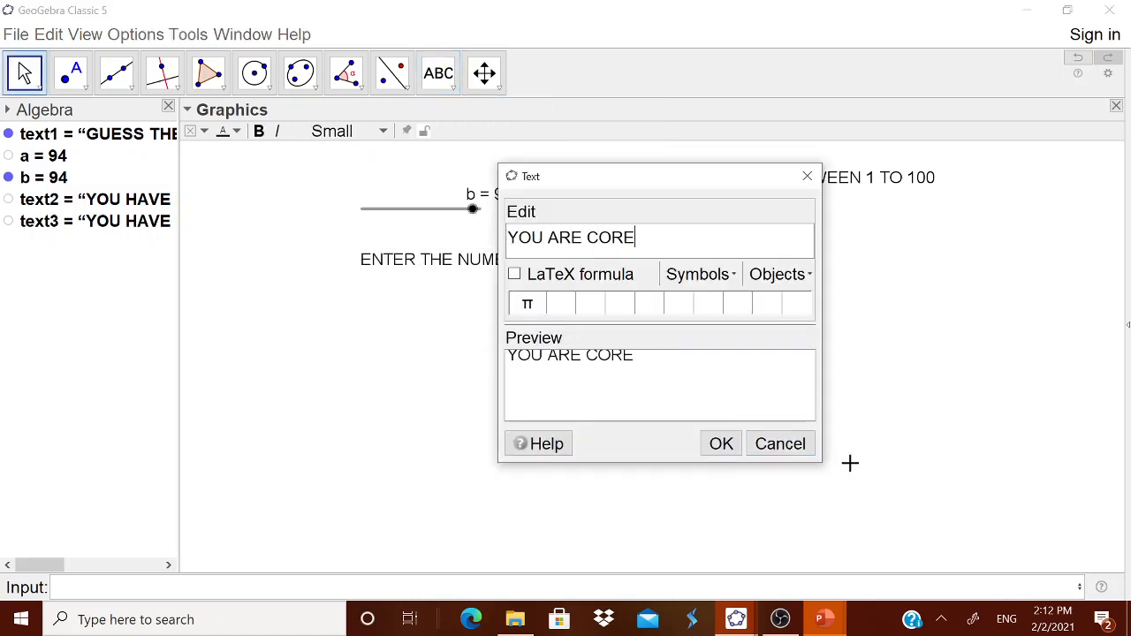
key("BackSpace")
type("RECT. ONG")
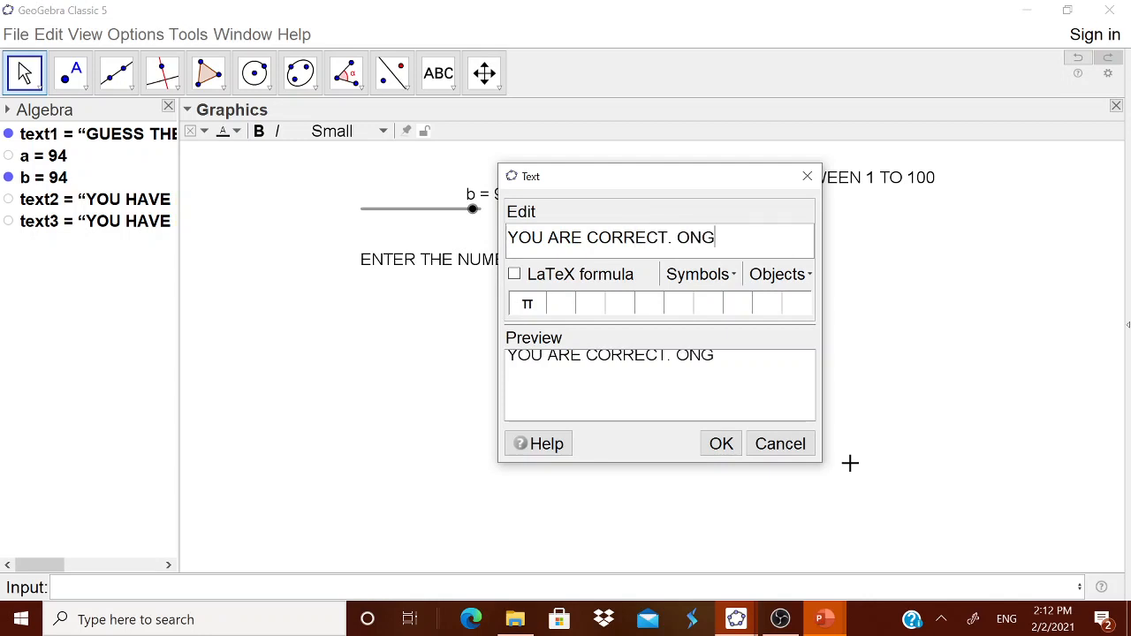
key("BackSpace")
key("BackSpace")
key("BackSpace")
type("CONGRATS")
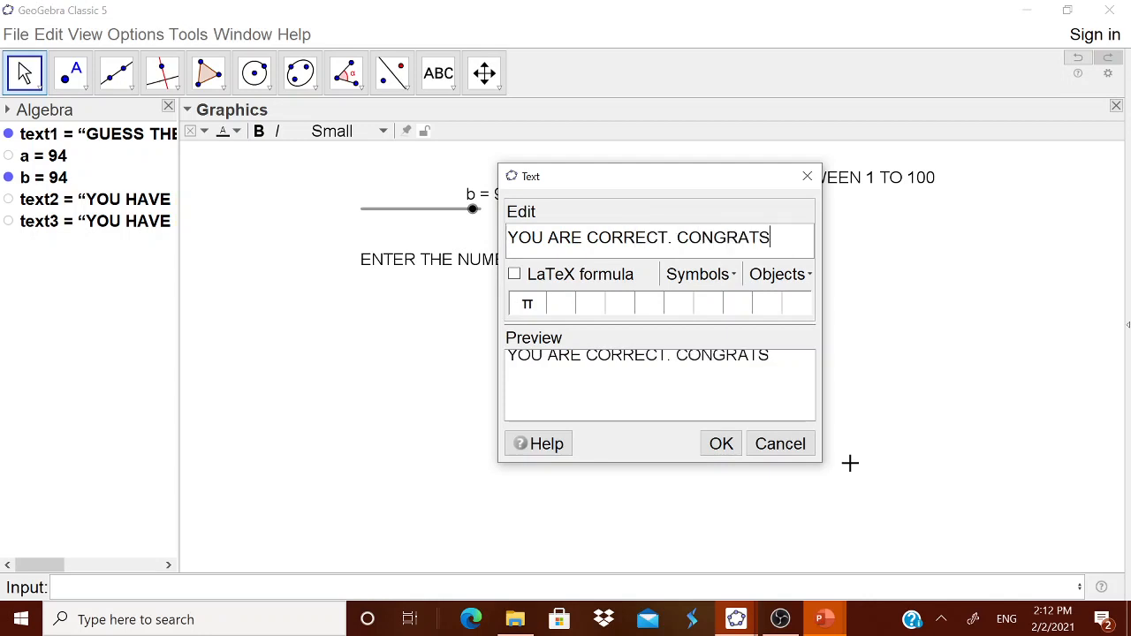
left_click(722, 443)
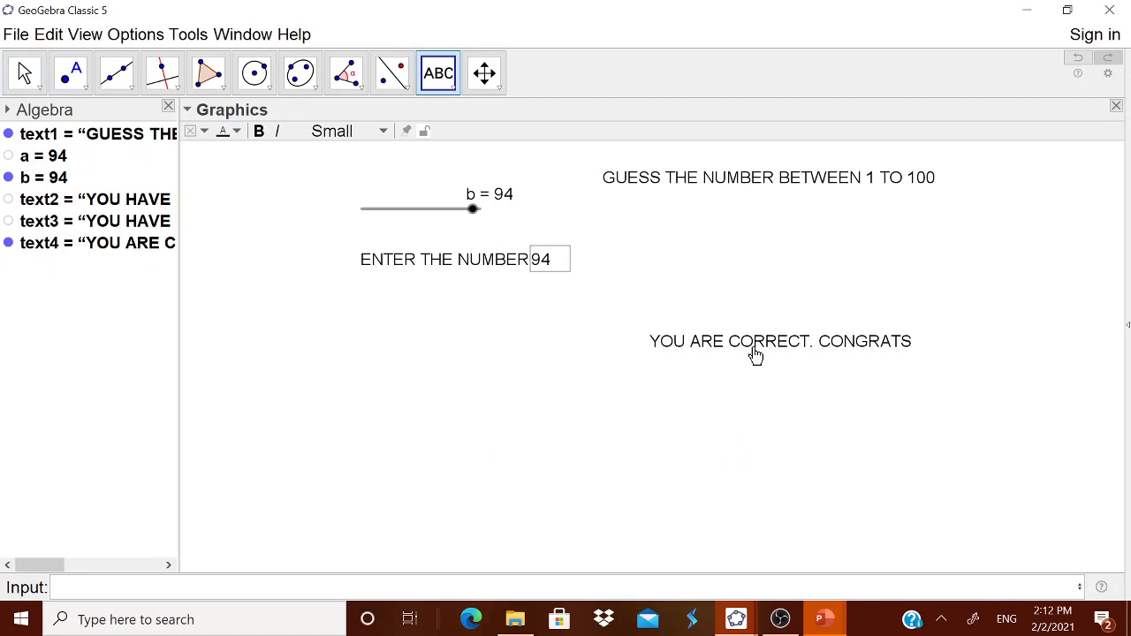
left_click_drag(633, 364, 498, 343)
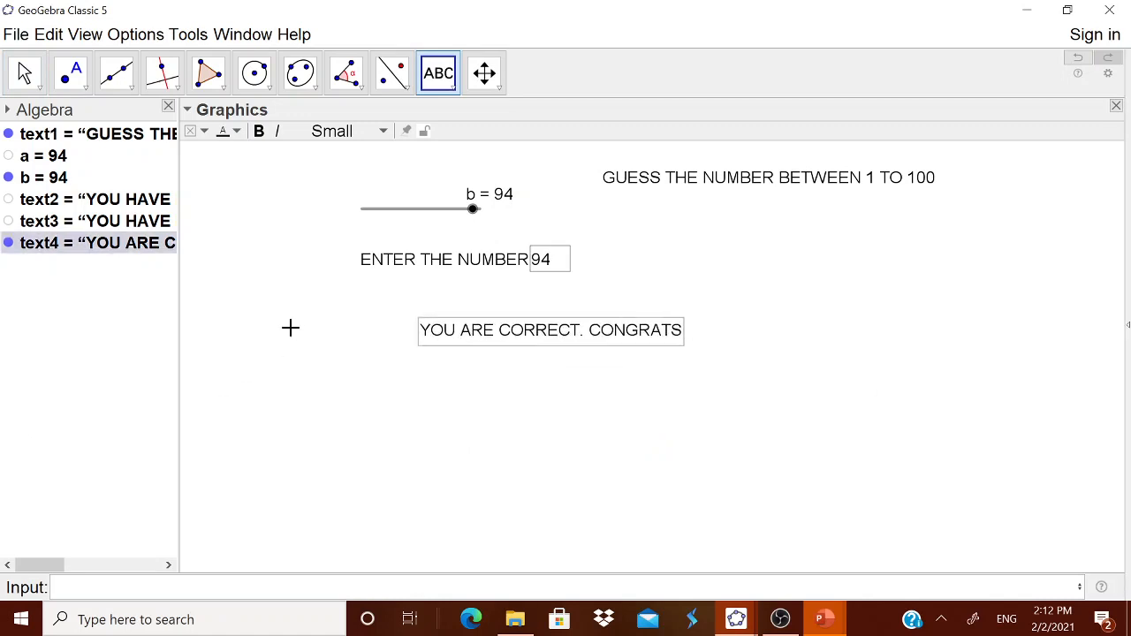
Create a button captioned NEW NUMBER with the script a=RandomBetween(1,100)
left_click(451, 92)
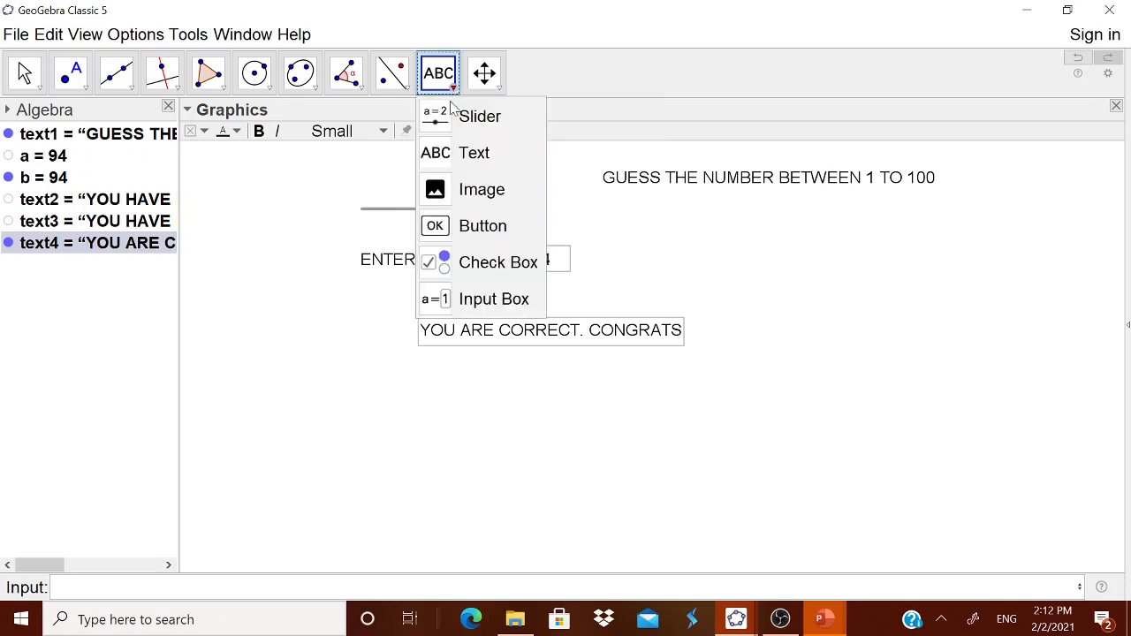
left_click(459, 225)
left_click(768, 458)
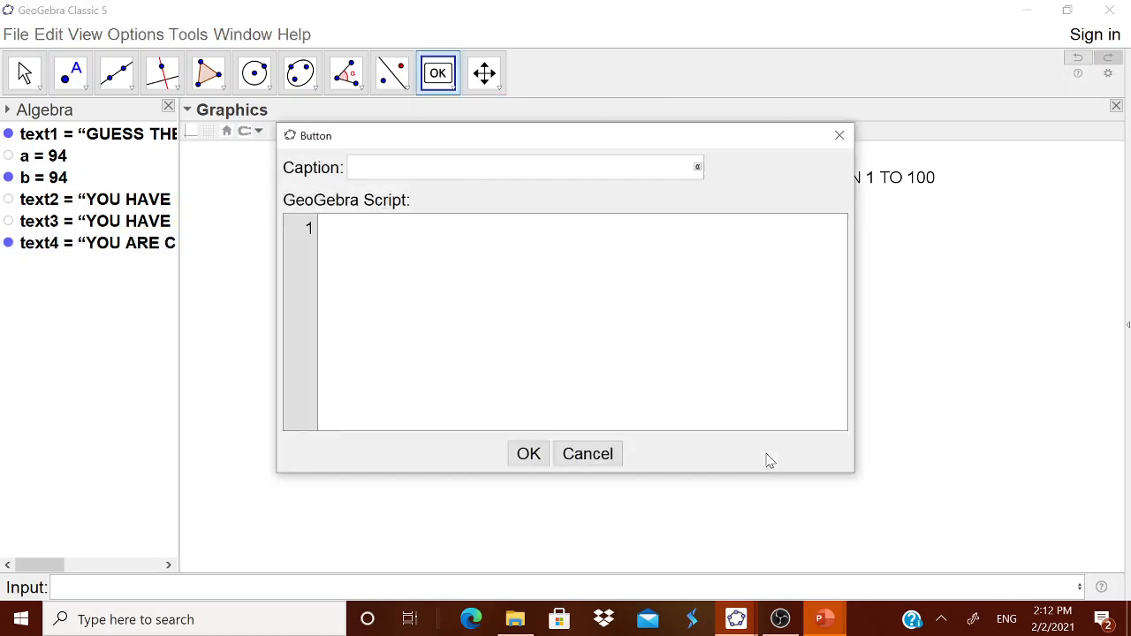
type("NEW NUMBER")
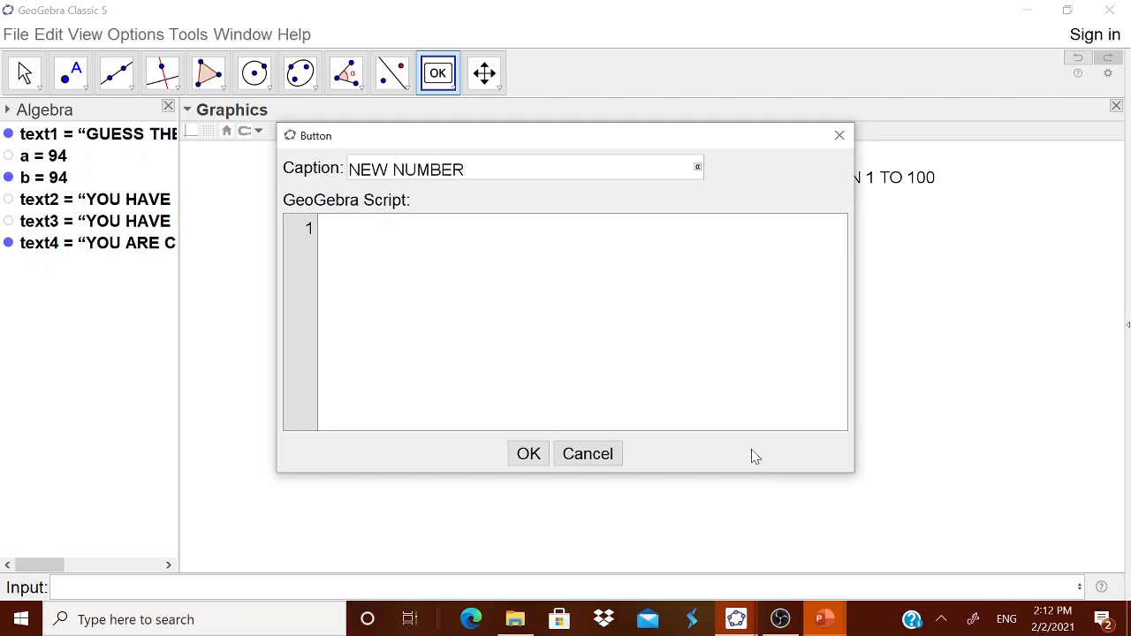
left_click(321, 228)
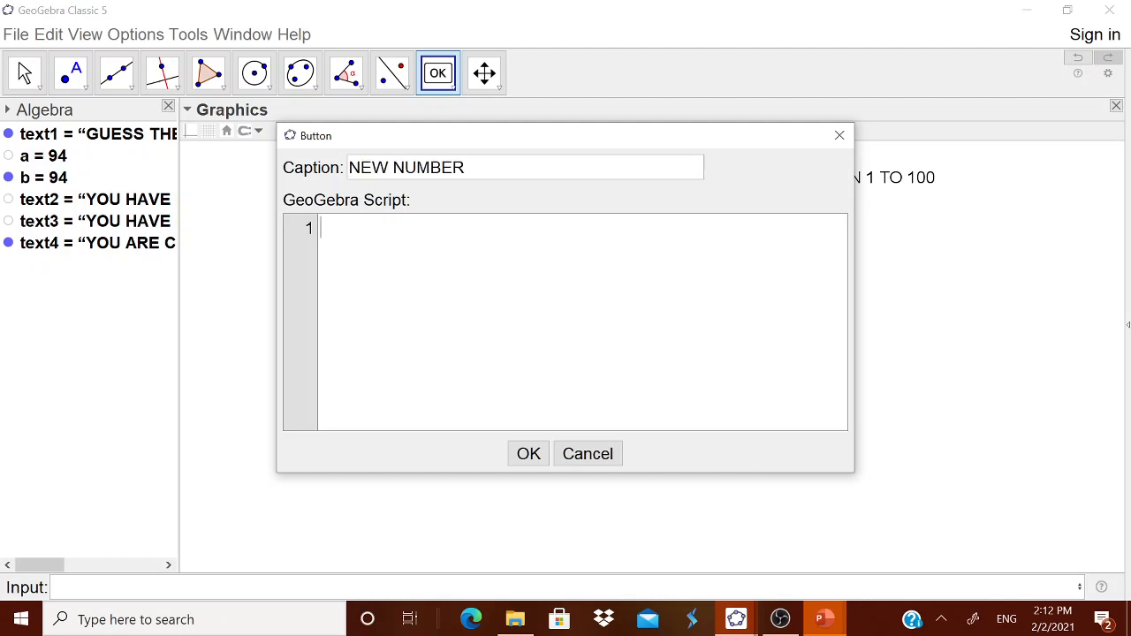
type("a=RandomBe")
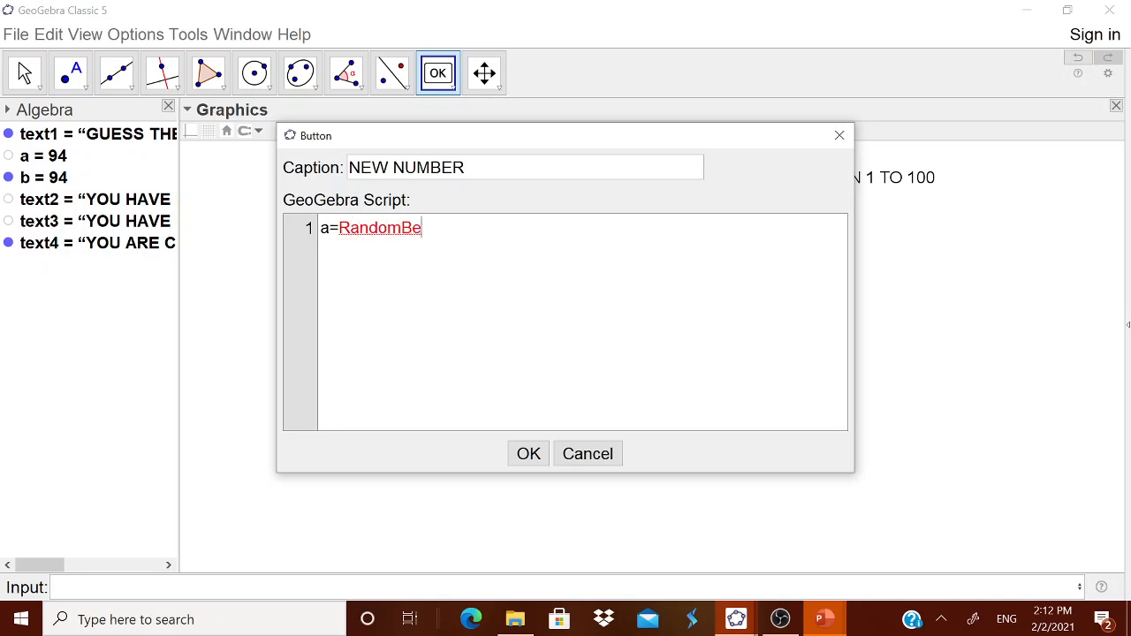
type("tween(")
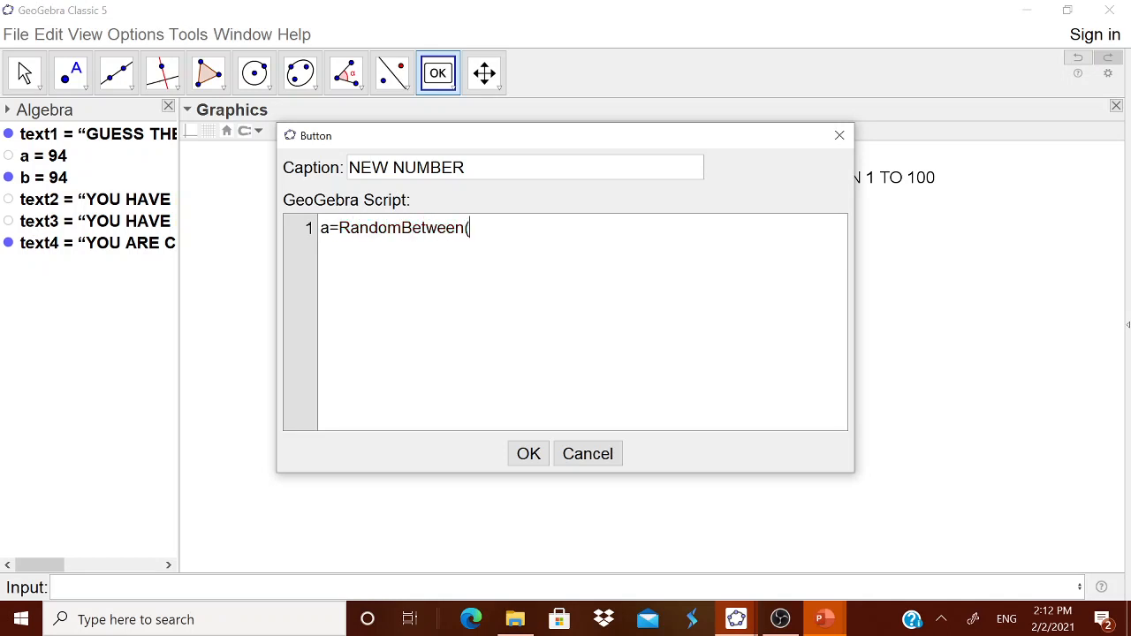
type("1,100")
left_click(525, 452)
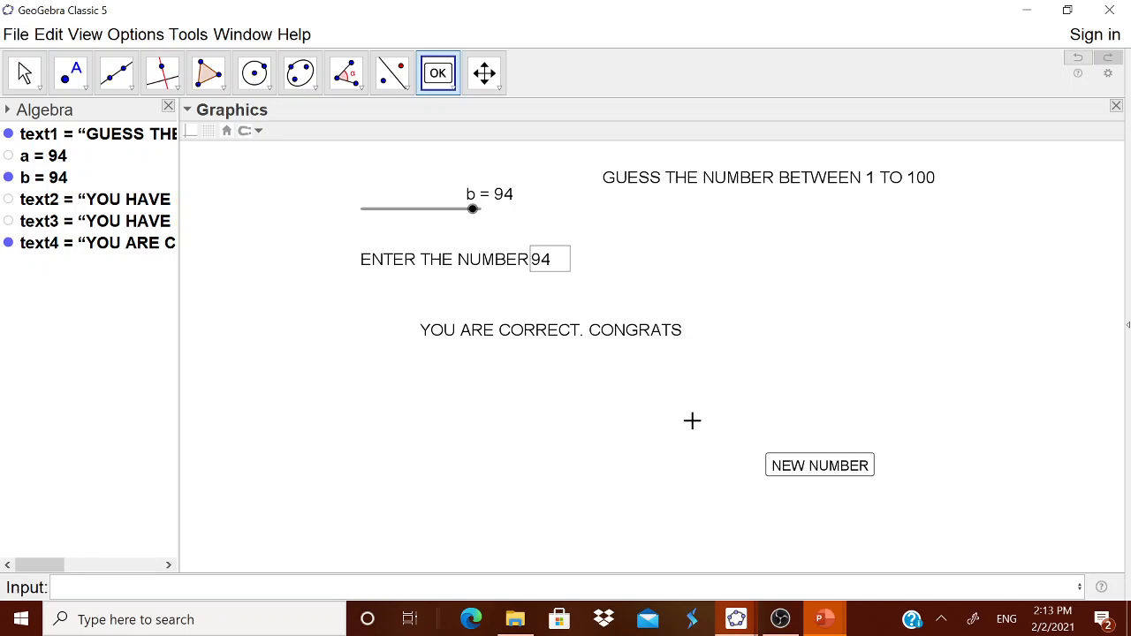
key("Escape")
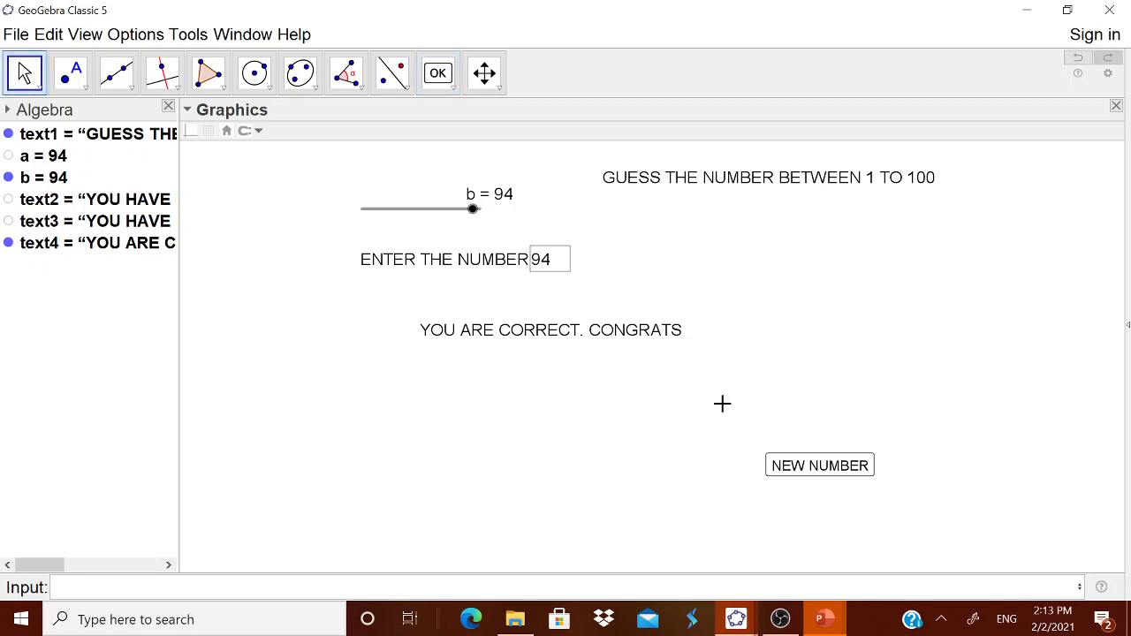
Generate a new random number with the NEW NUMBER button and enter 55 in the input box to test
left_click(831, 470)
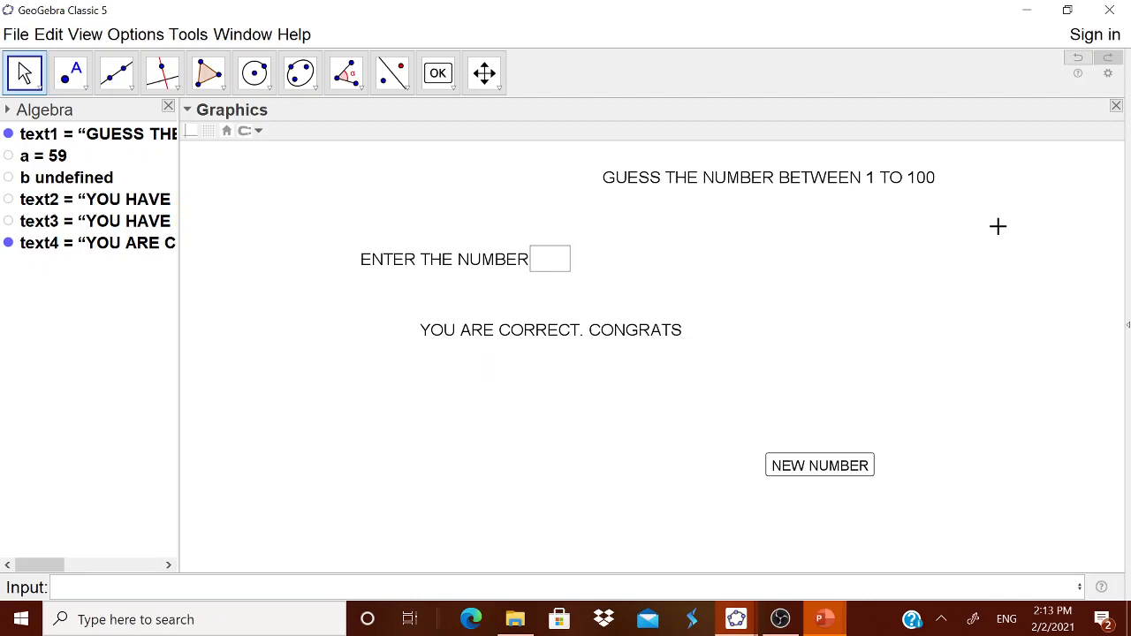
left_click(555, 265)
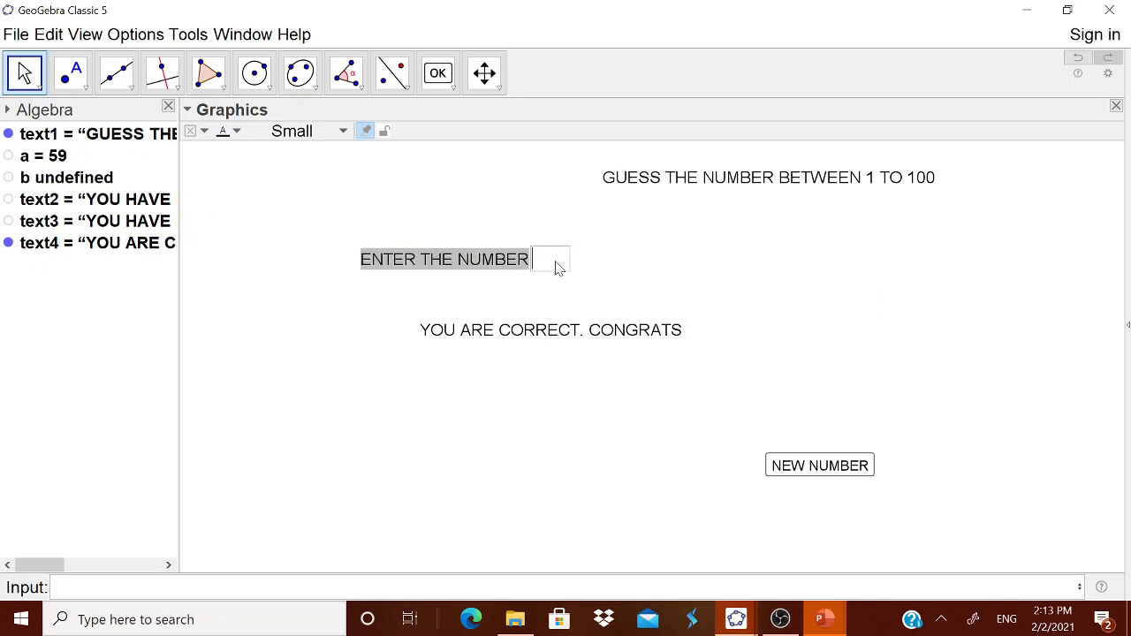
right_click(667, 421)
left_click(841, 417)
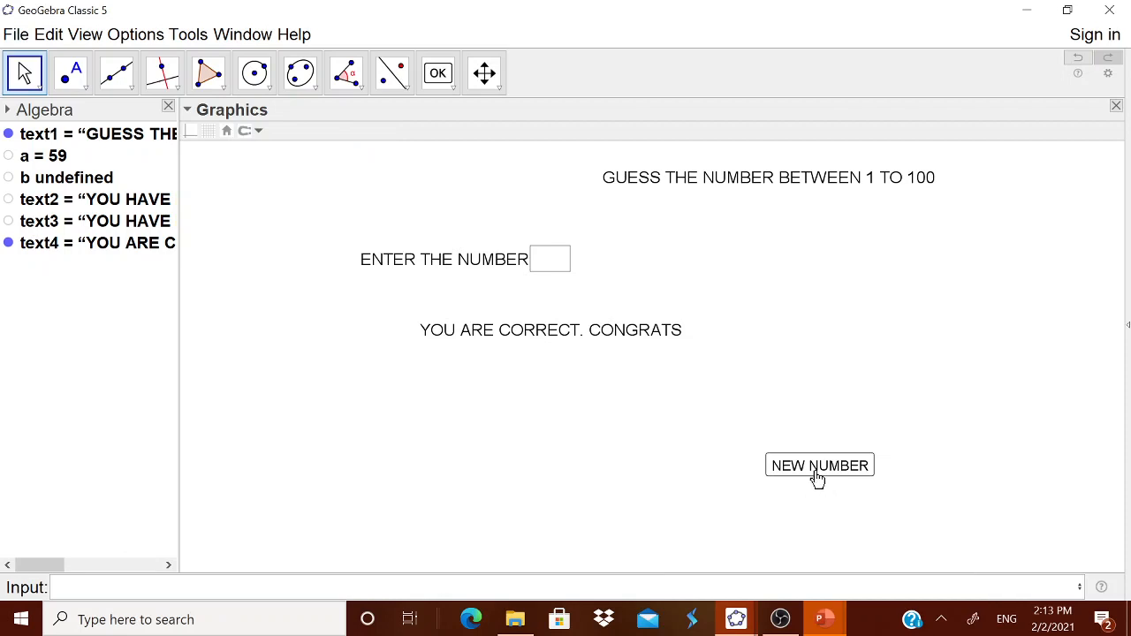
left_click(553, 268)
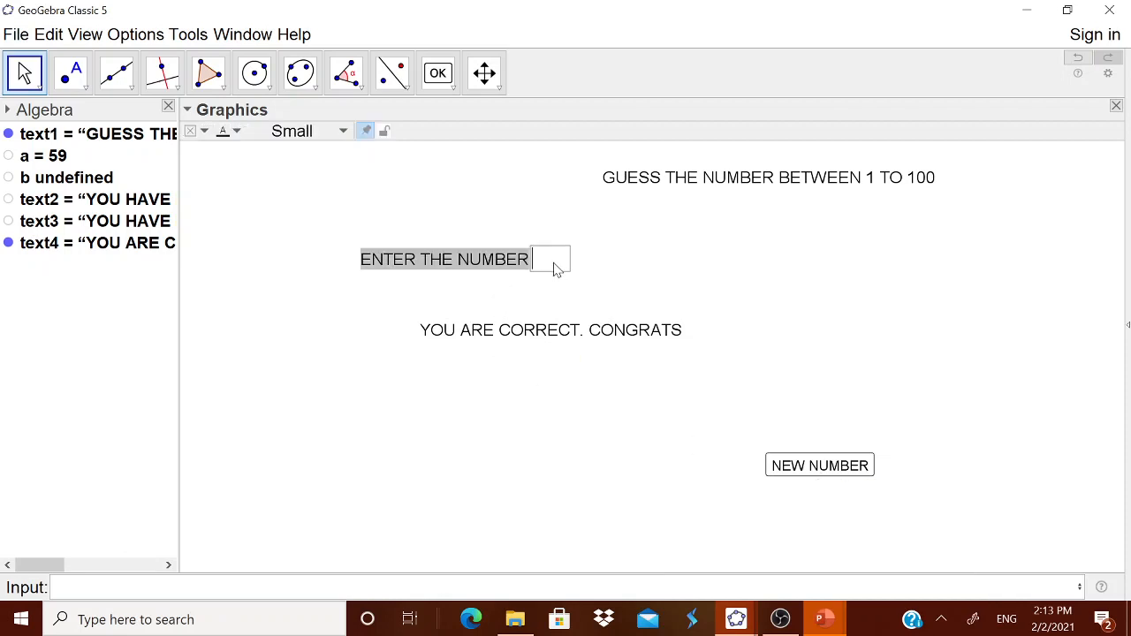
type("55")
key("Return")
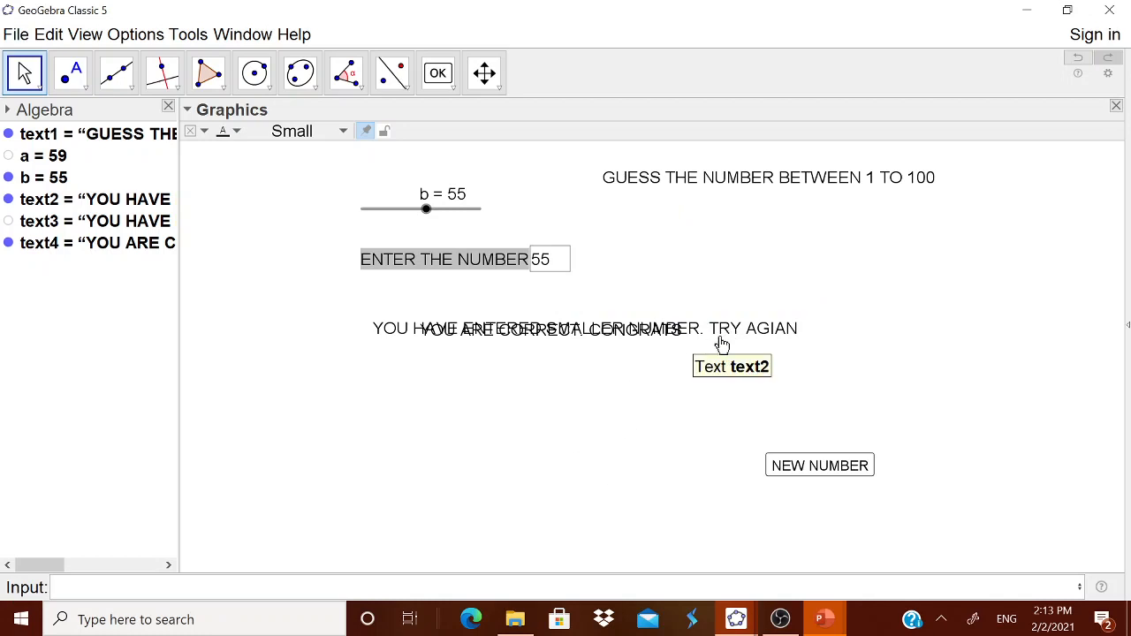
Move the smaller-number text lower and set the correct-answer text's condition to show object to a==b
left_click_drag(722, 345, 647, 424)
right_click(555, 329)
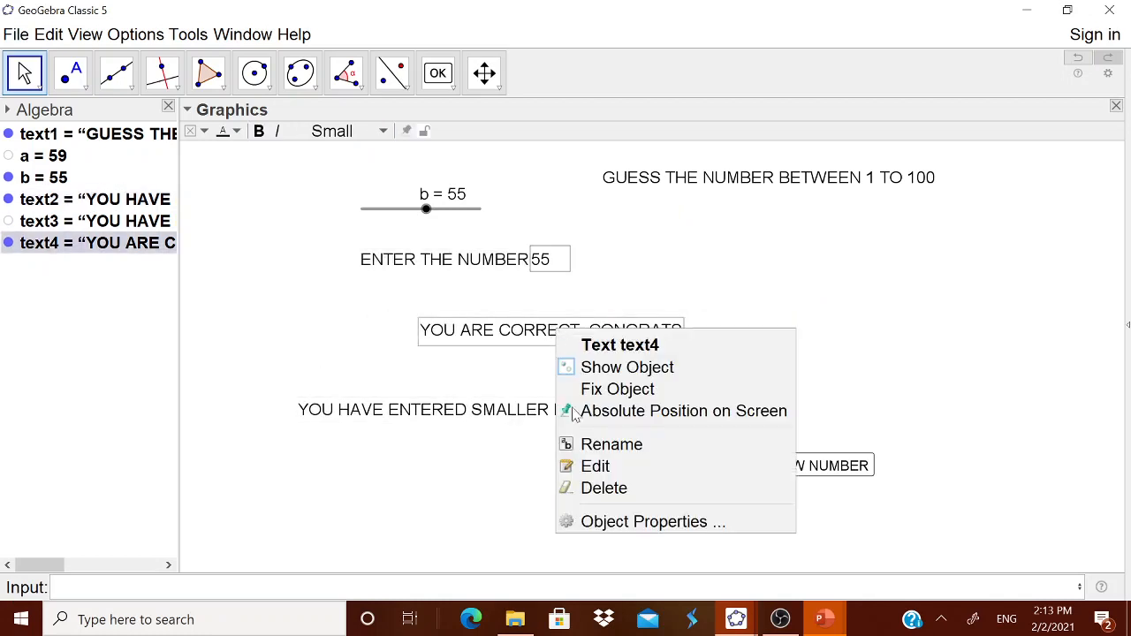
left_click(584, 521)
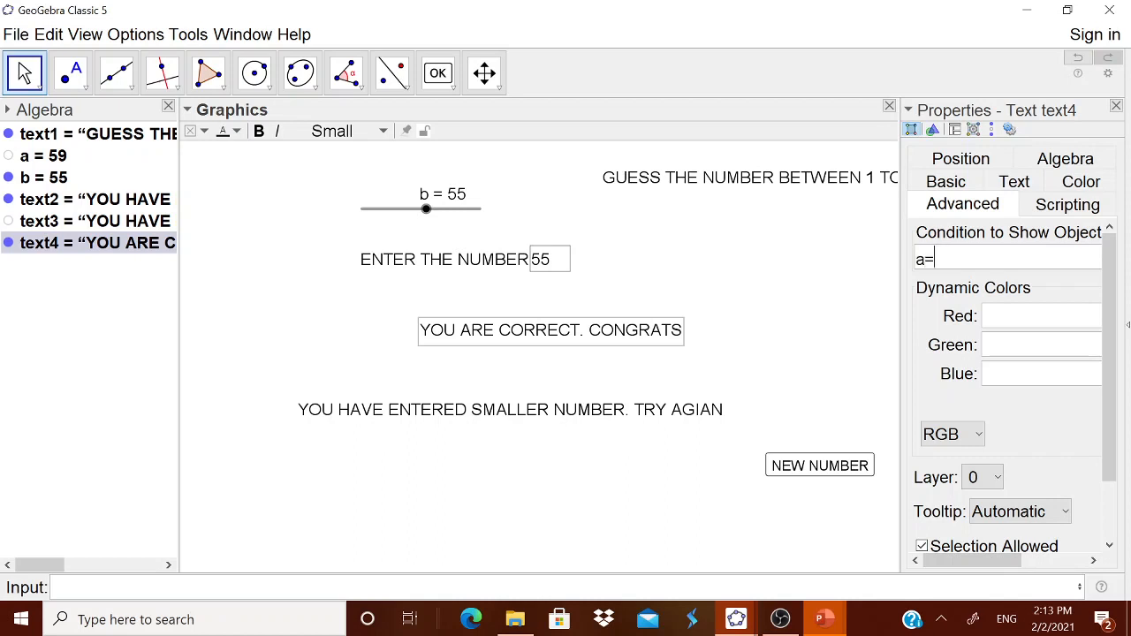
key("Return")
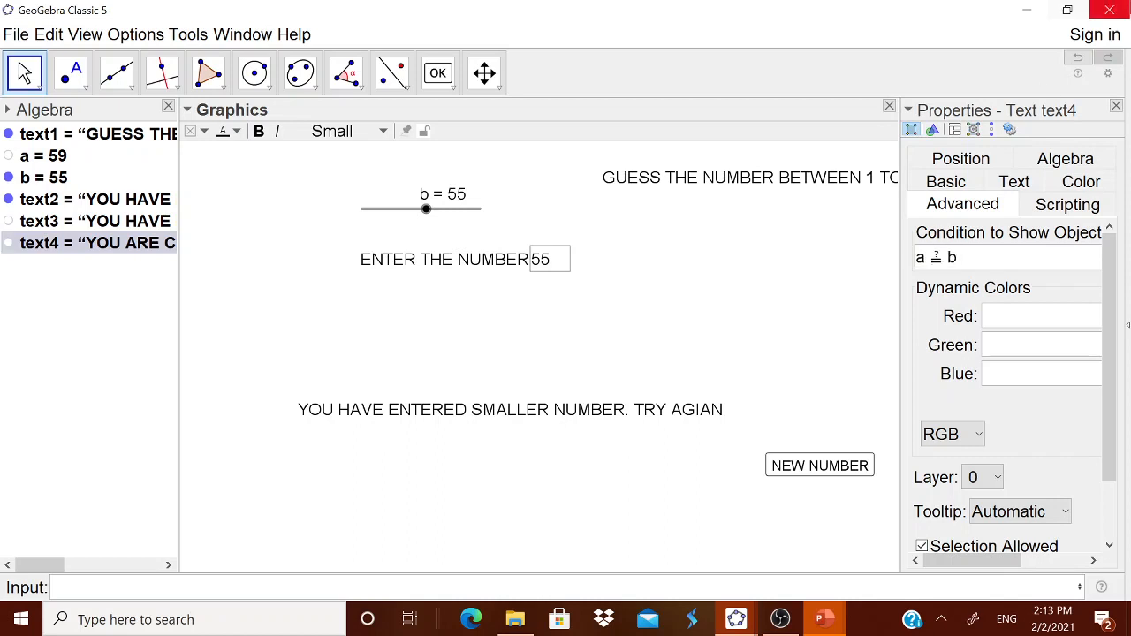
Move the smaller-number text up toward the input box and test the game by entering 65
left_click(1119, 106)
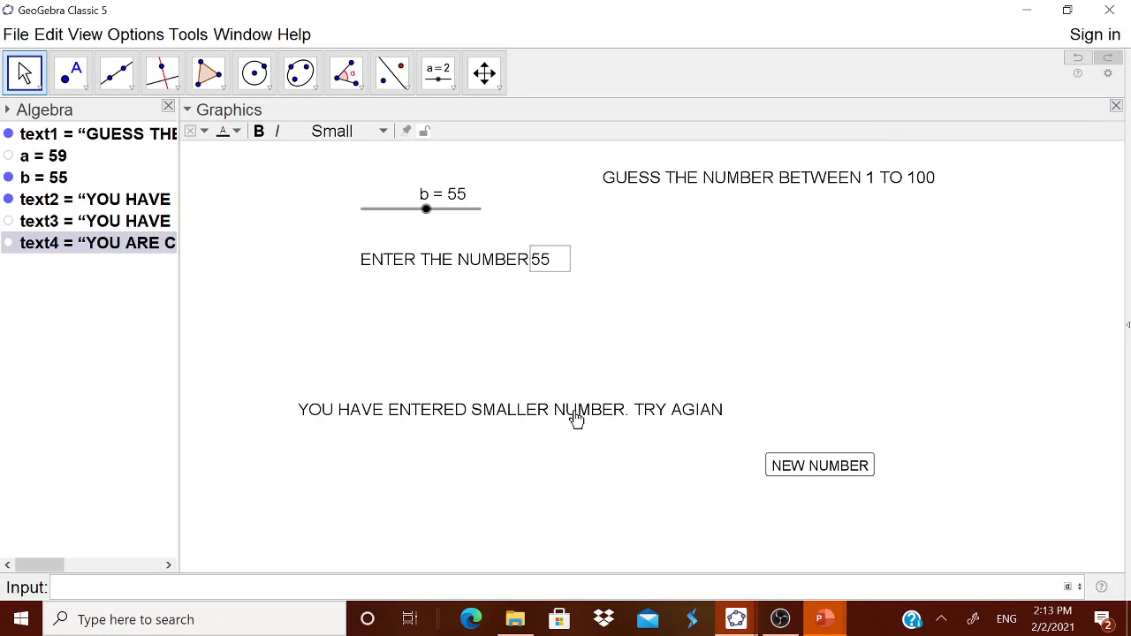
left_click_drag(566, 419, 610, 376)
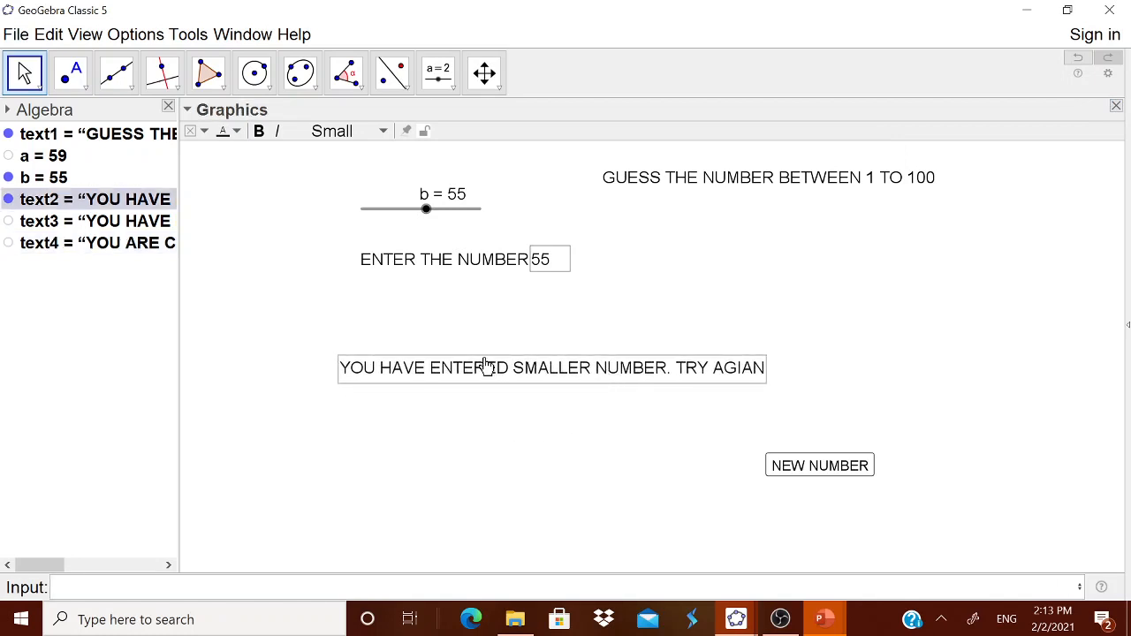
left_click(557, 267)
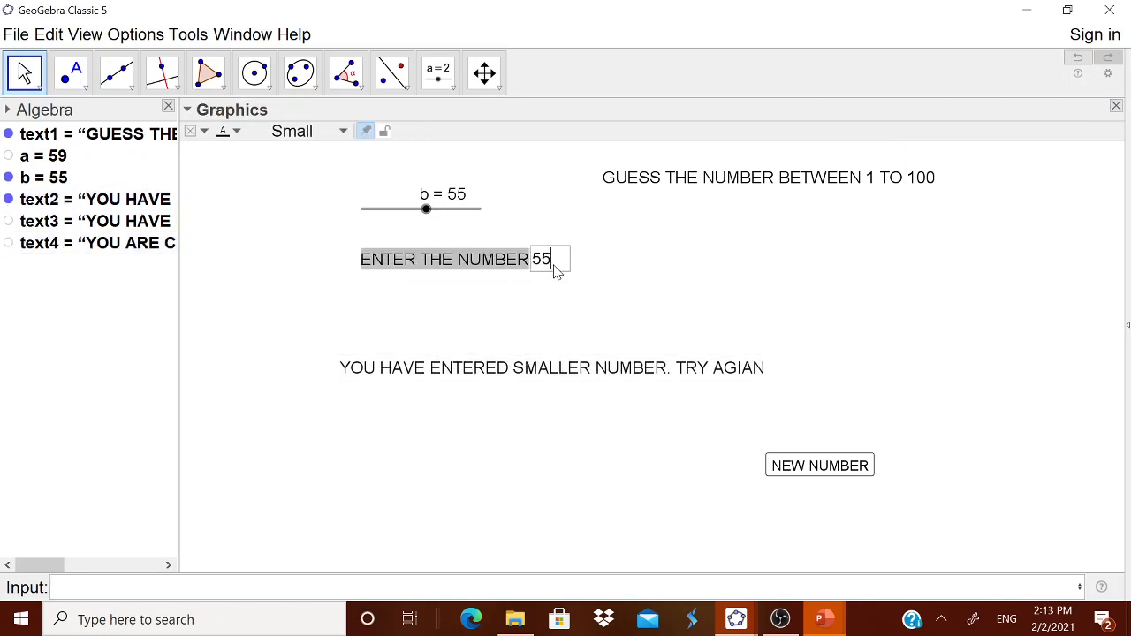
left_click_drag(557, 267, 536, 270)
type("65")
key("Return")
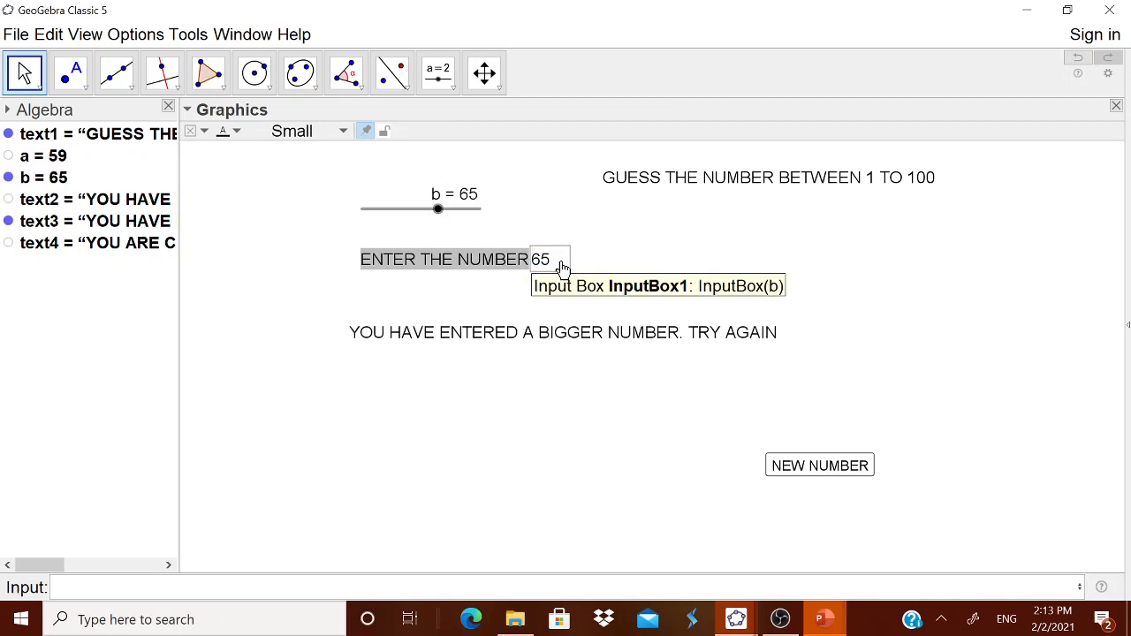
Replace the input box entry with 59 to test the correct-answer message
left_click(562, 264)
left_click_drag(557, 269, 534, 263)
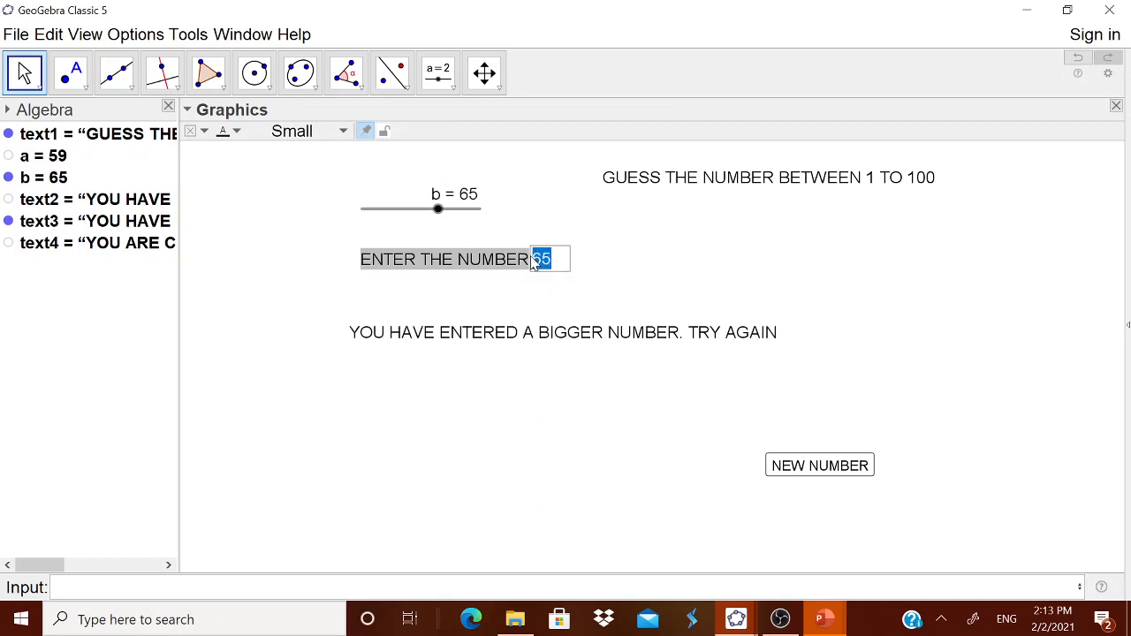
type("59")
key("Return")
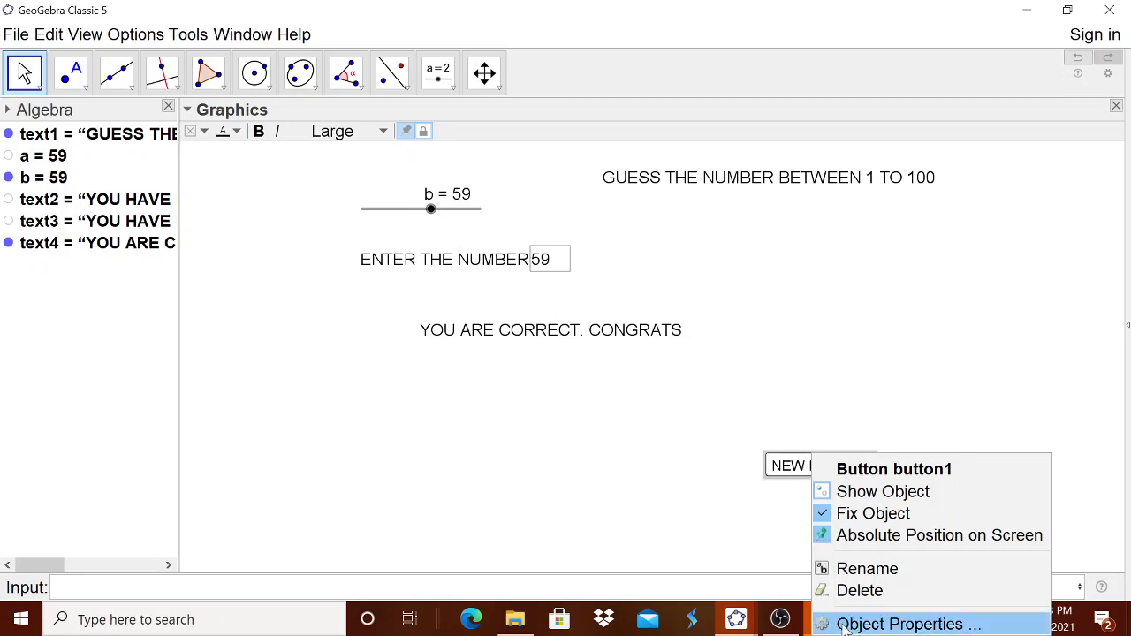
left_click(844, 628)
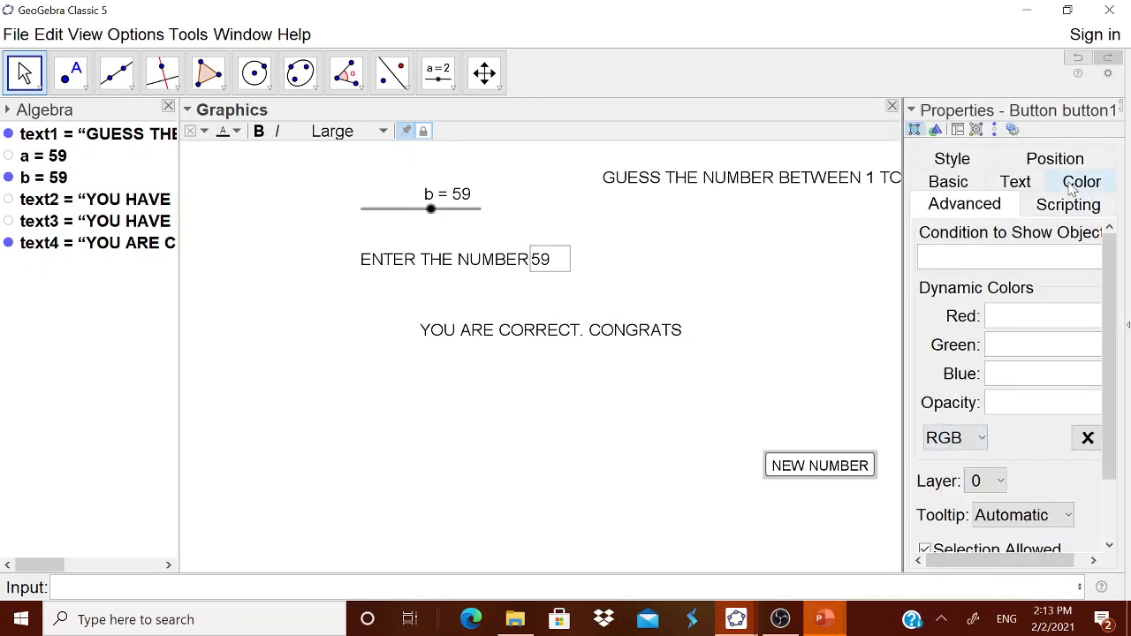
left_click(773, 530)
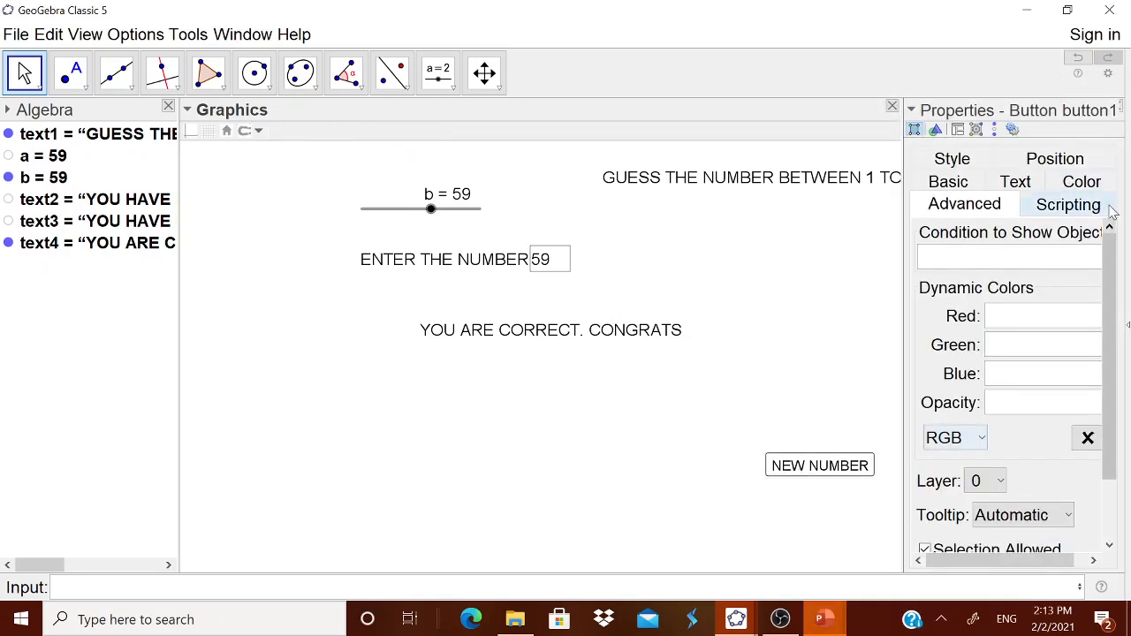
left_click(1119, 106)
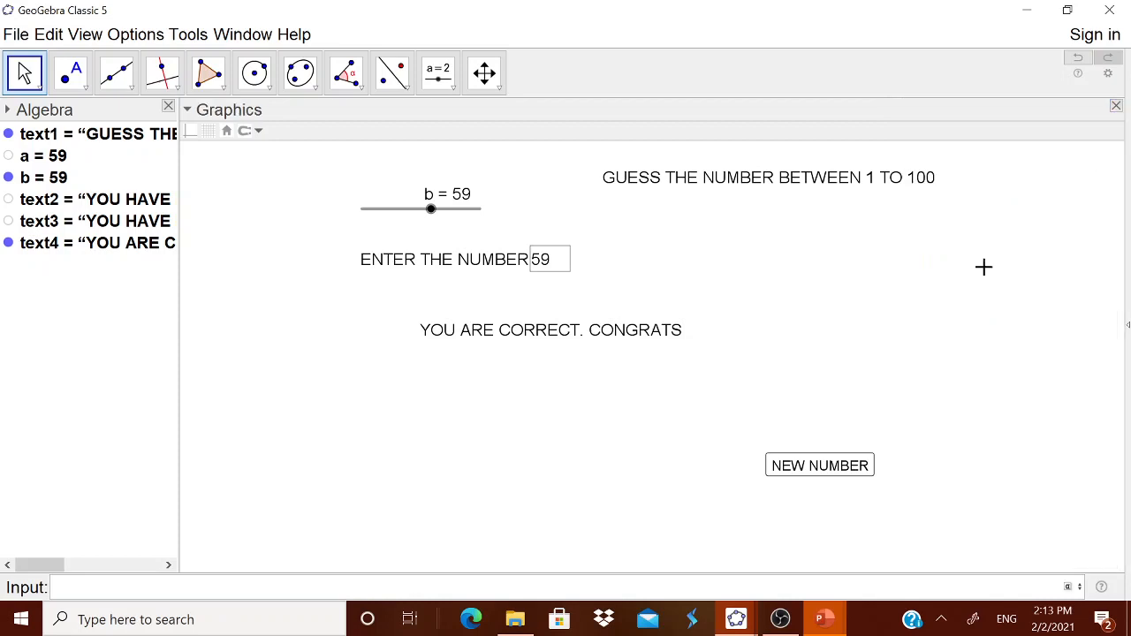
Unfix the NEW NUMBER button and move it to the left, below the input box
right_click(790, 459)
left_click(798, 514)
left_click_drag(796, 471, 302, 410)
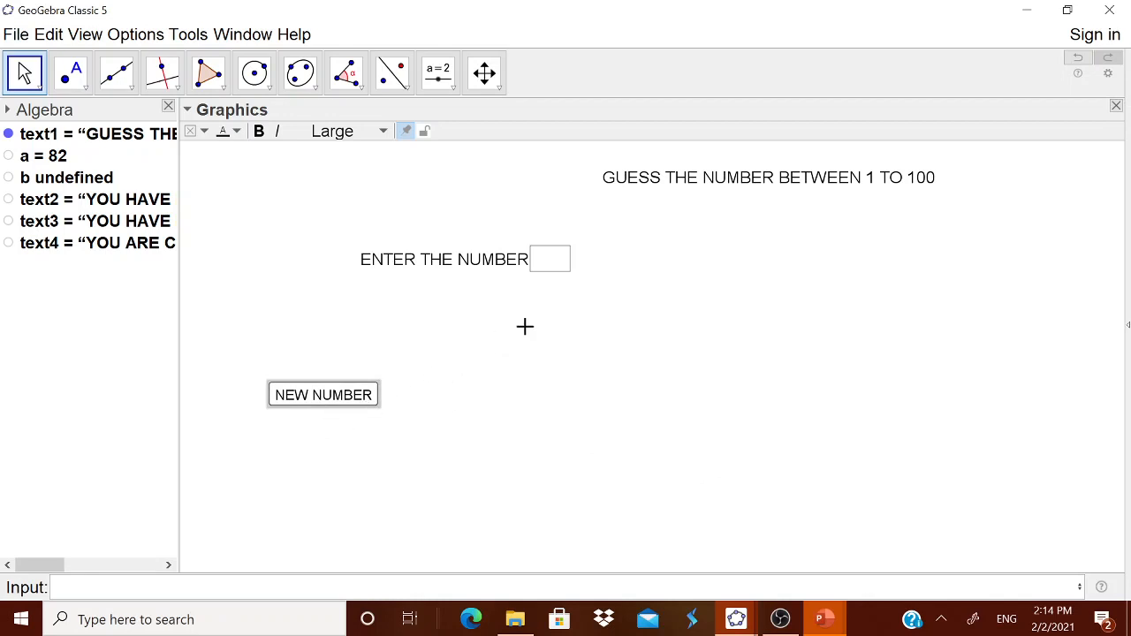
Generate several new random numbers with the NEW NUMBER button
left_click(457, 376)
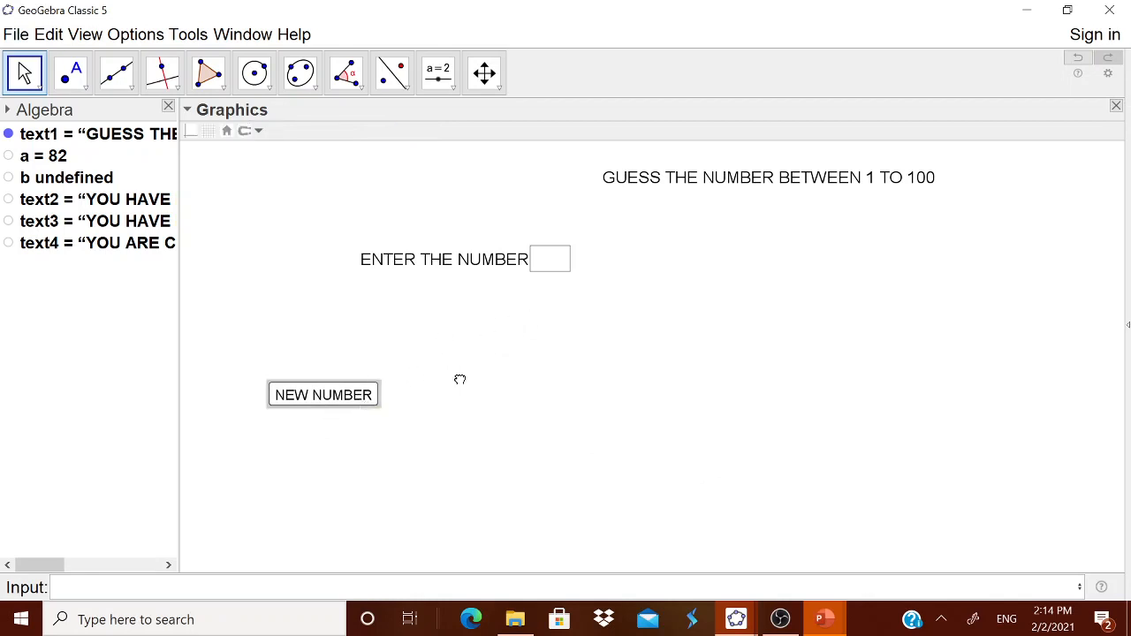
left_click(334, 408)
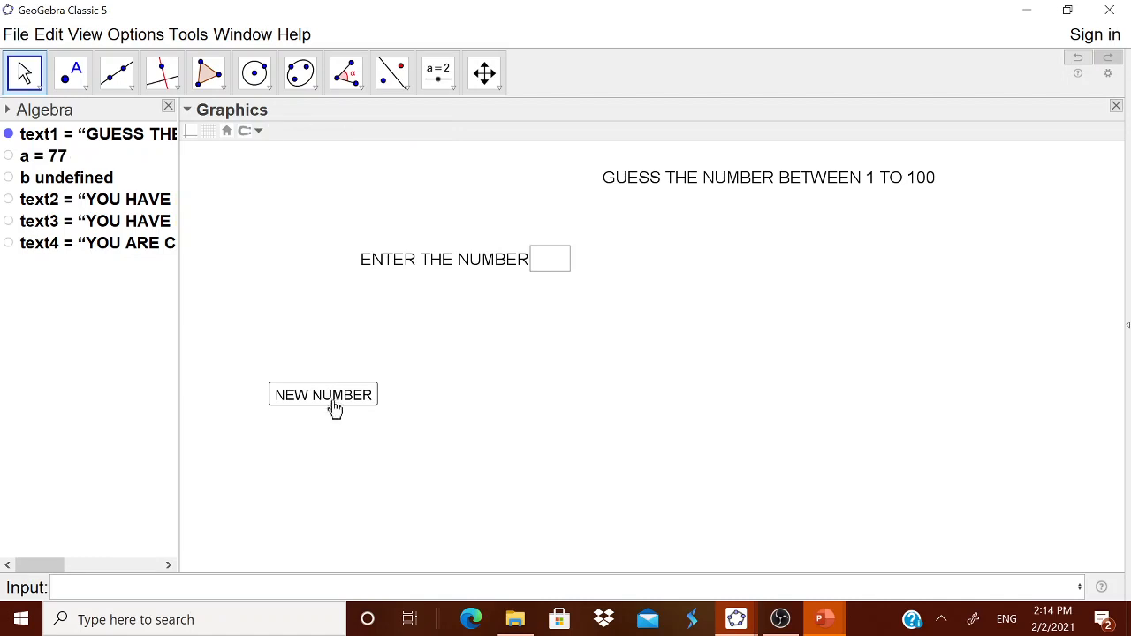
left_click(334, 407)
left_click(334, 406)
left_click(336, 405)
left_click(335, 403)
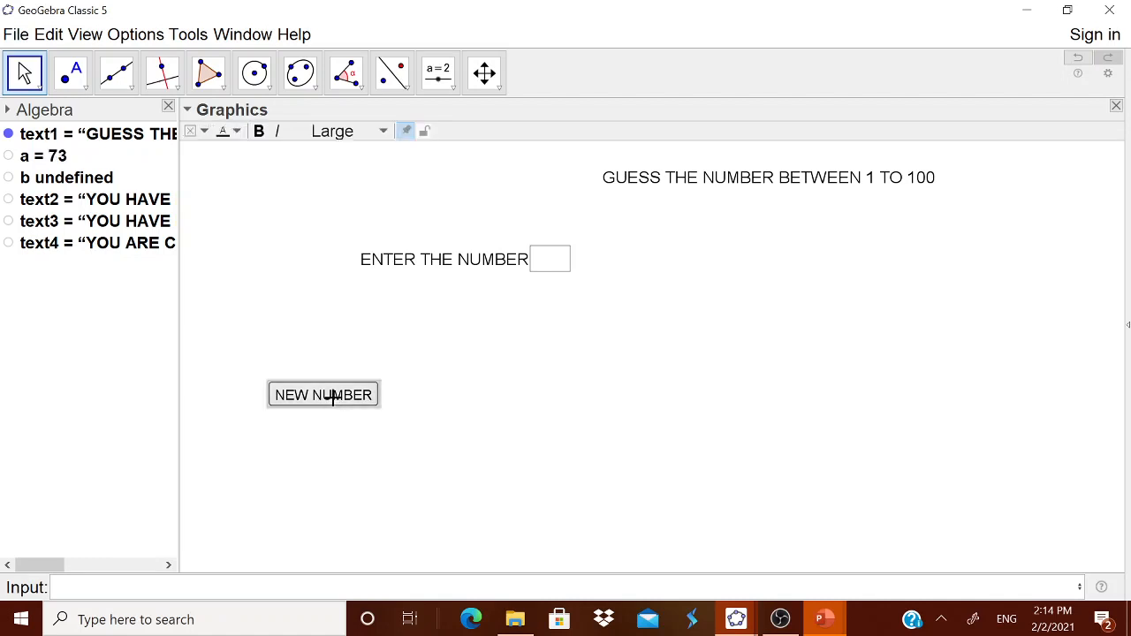
left_click(336, 402)
left_click(336, 402)
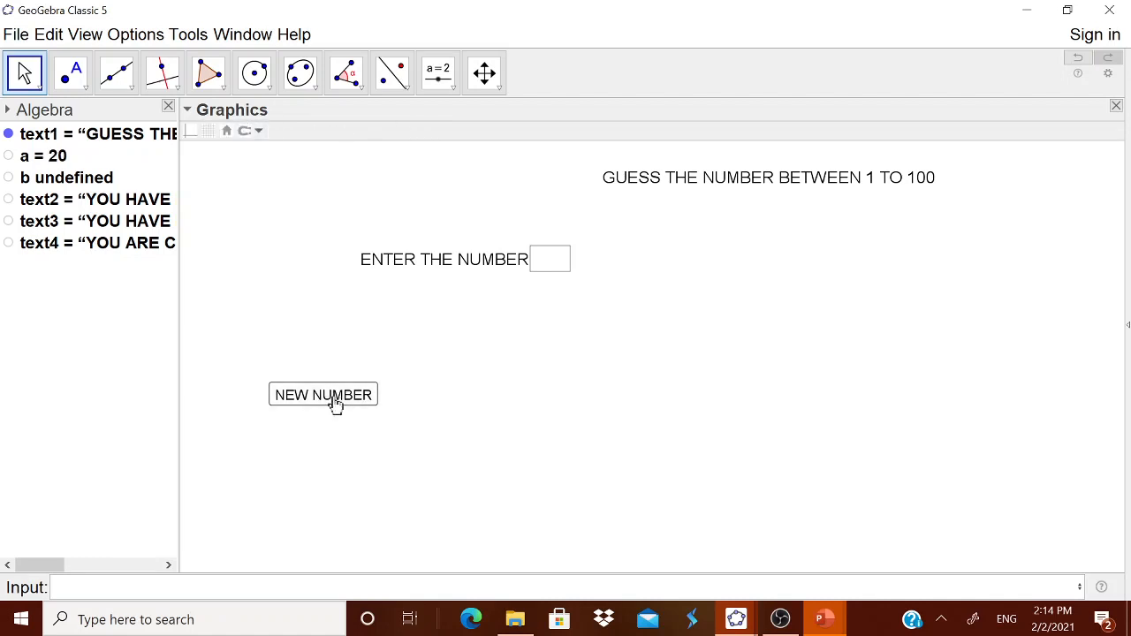
Create a button captioned CLEAR NUMBER ENTERED with the script b=? next to the feedback text
left_click(449, 86)
left_click(468, 232)
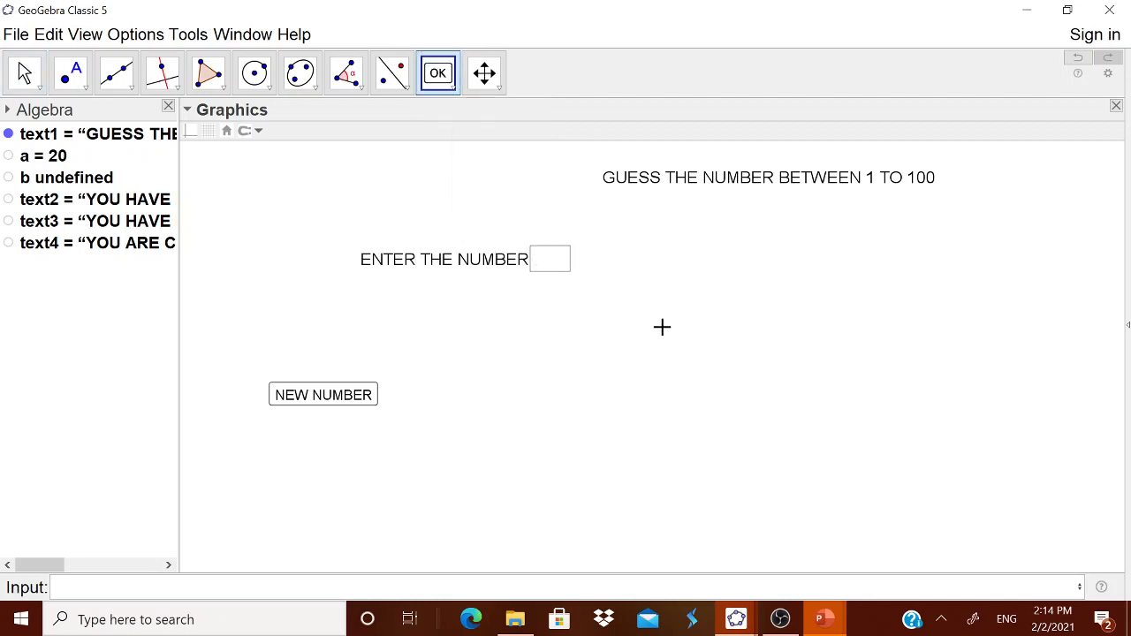
left_click(677, 329)
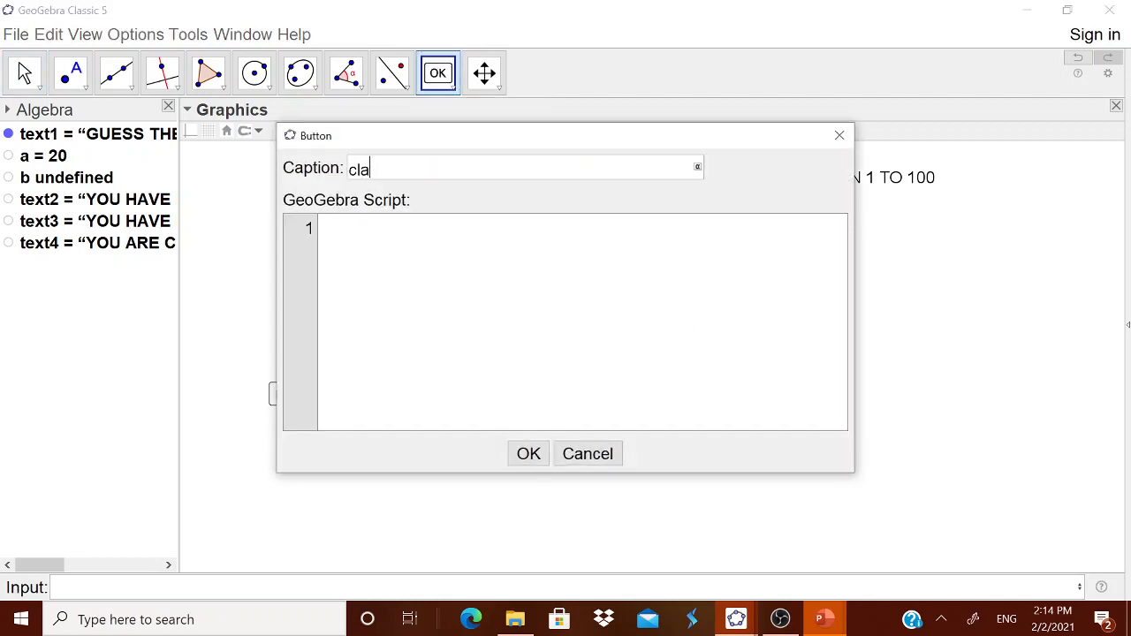
type("CLEAR NUMBER")
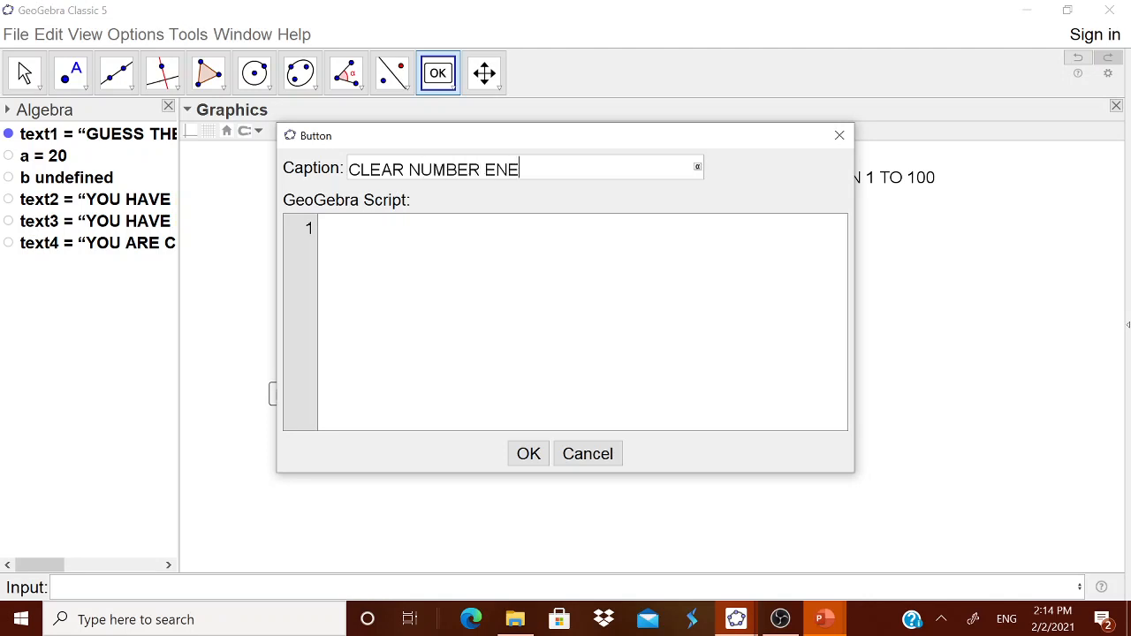
type(" ENTERED")
left_click(321, 228)
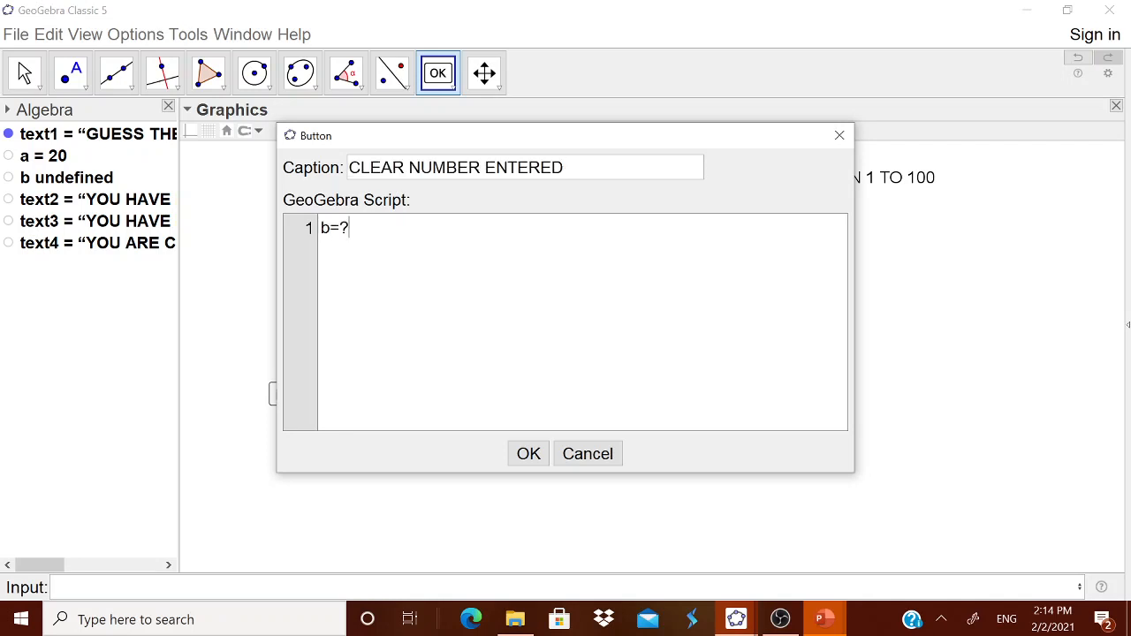
left_click(527, 454)
key("Escape")
Empty the input box with the CLEAR NUMBER ENTERED button and submit the input box again
left_click(562, 268)
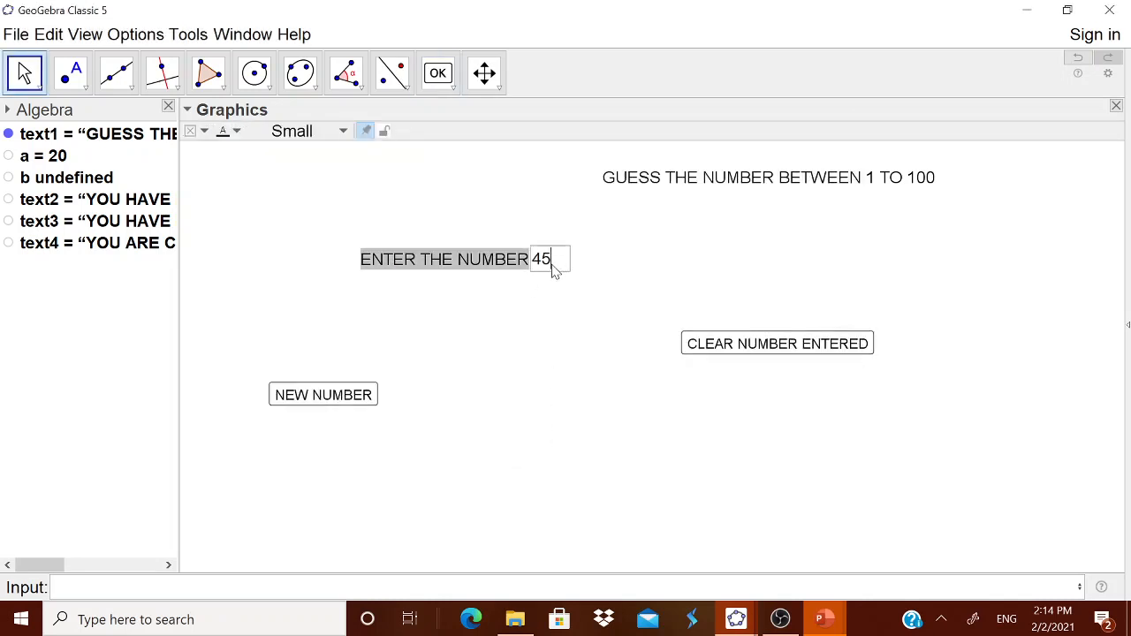
left_click(734, 344)
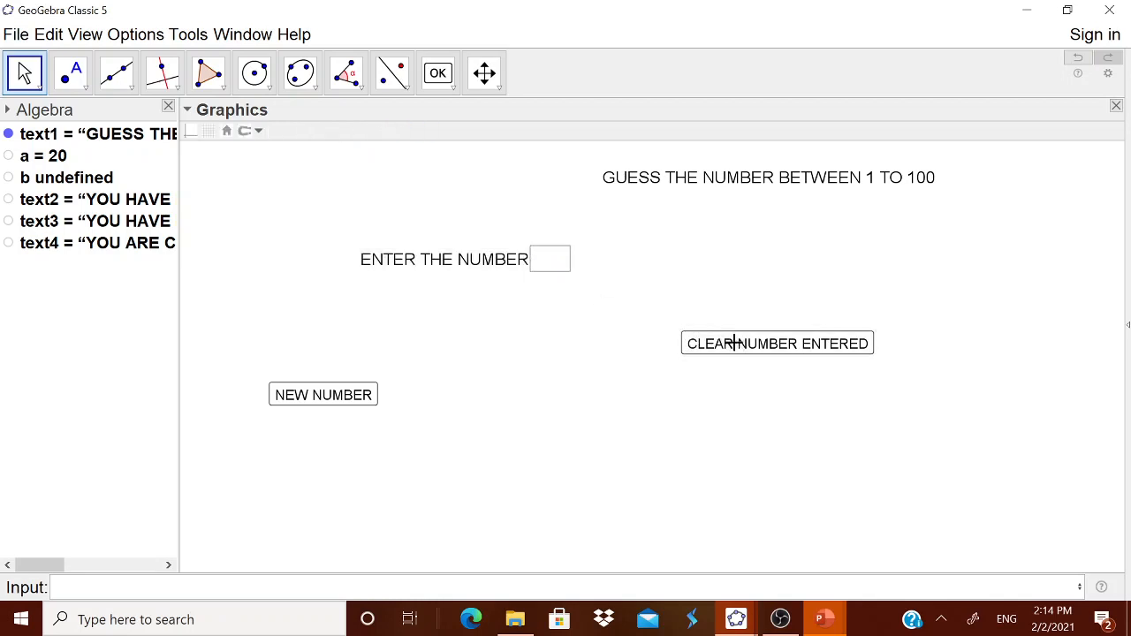
left_click(554, 269)
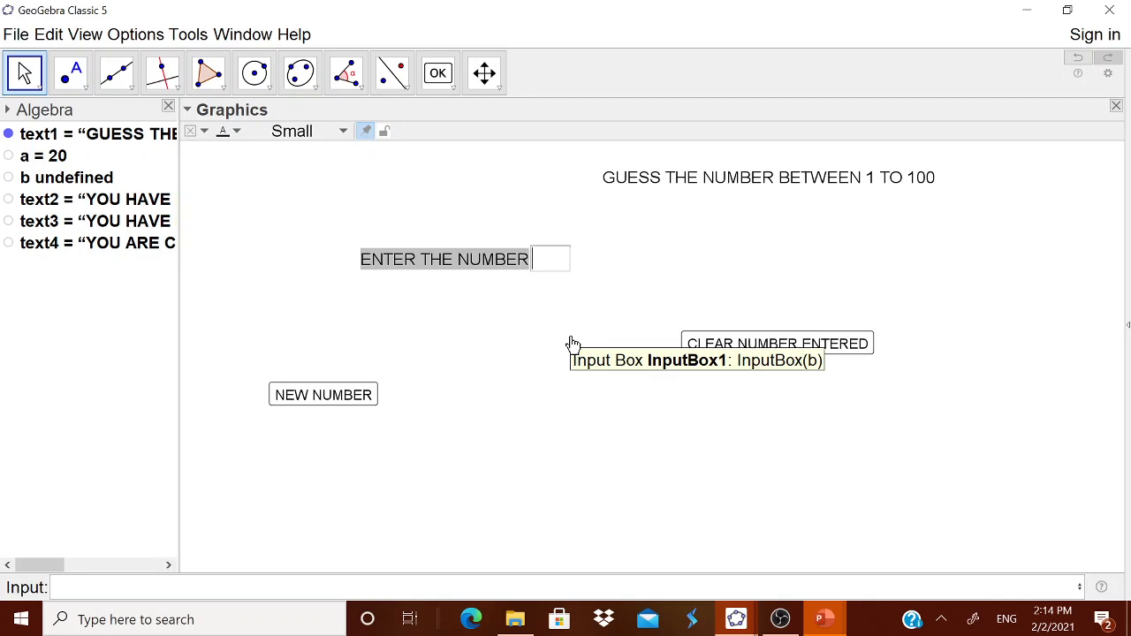
key("Return")
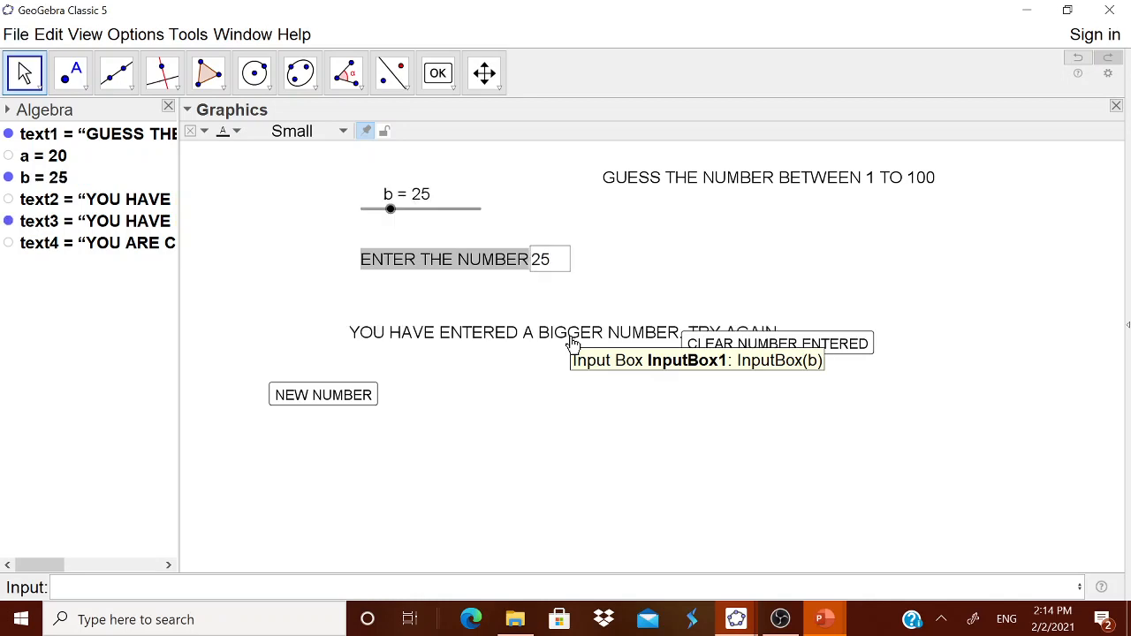
Test the game by entering 21 and then 100 in the input box
left_click(559, 264)
left_click_drag(557, 267, 535, 268)
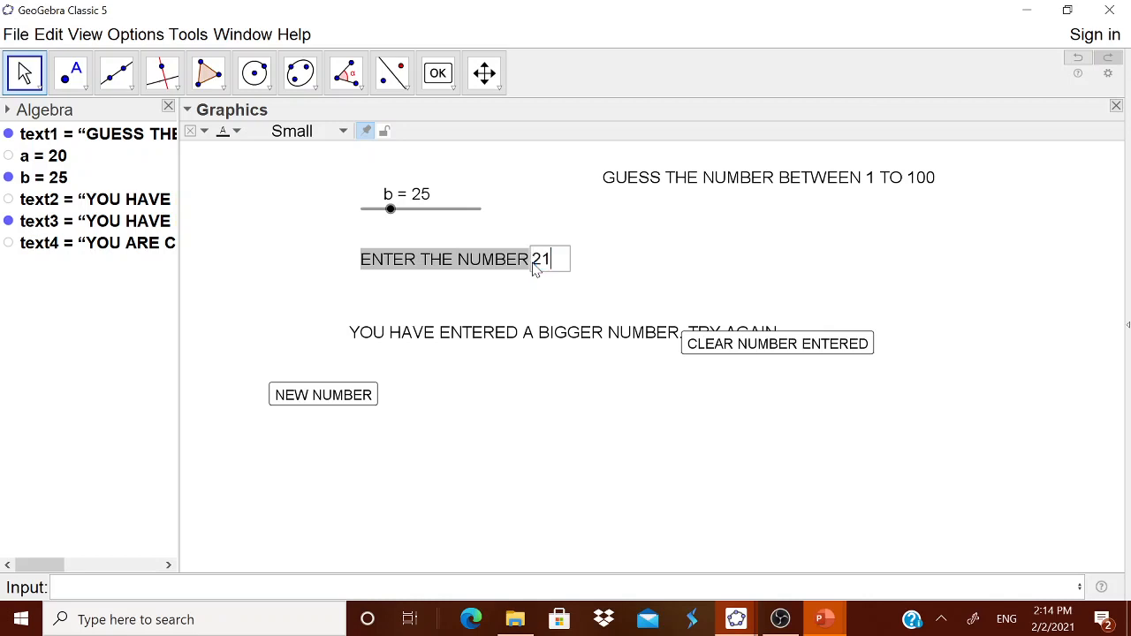
type("21")
key("Return")
left_click_drag(558, 270, 544, 270)
double_click(543, 270)
type("100")
key("Return")
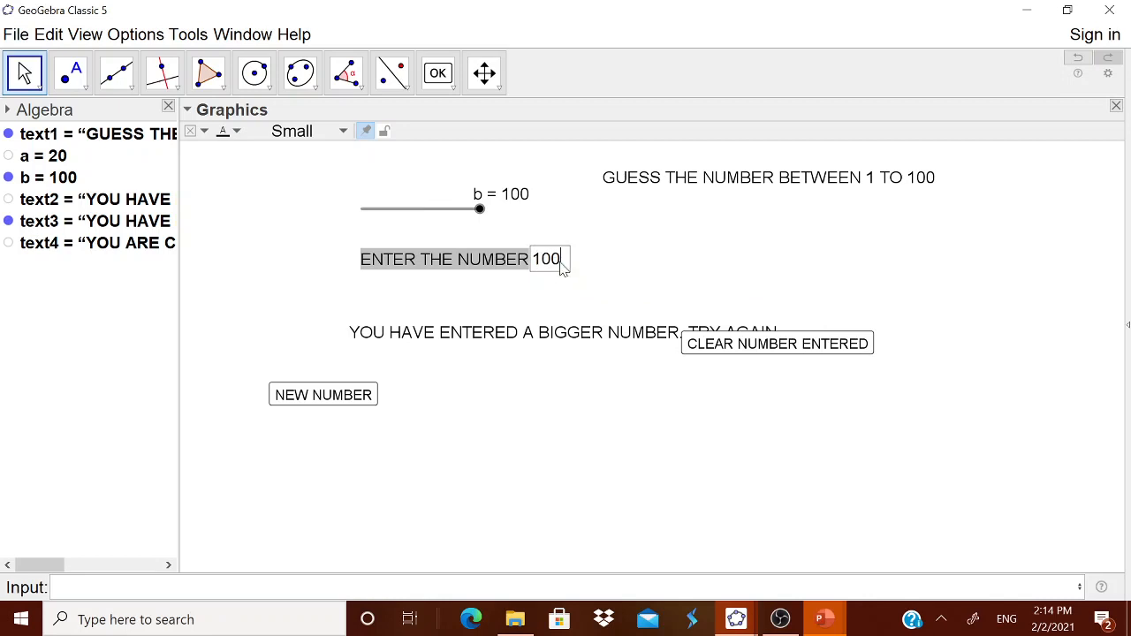
Enter 15 in the input box as the next guess
left_click_drag(564, 263, 543, 265)
type("5")
key("Return")
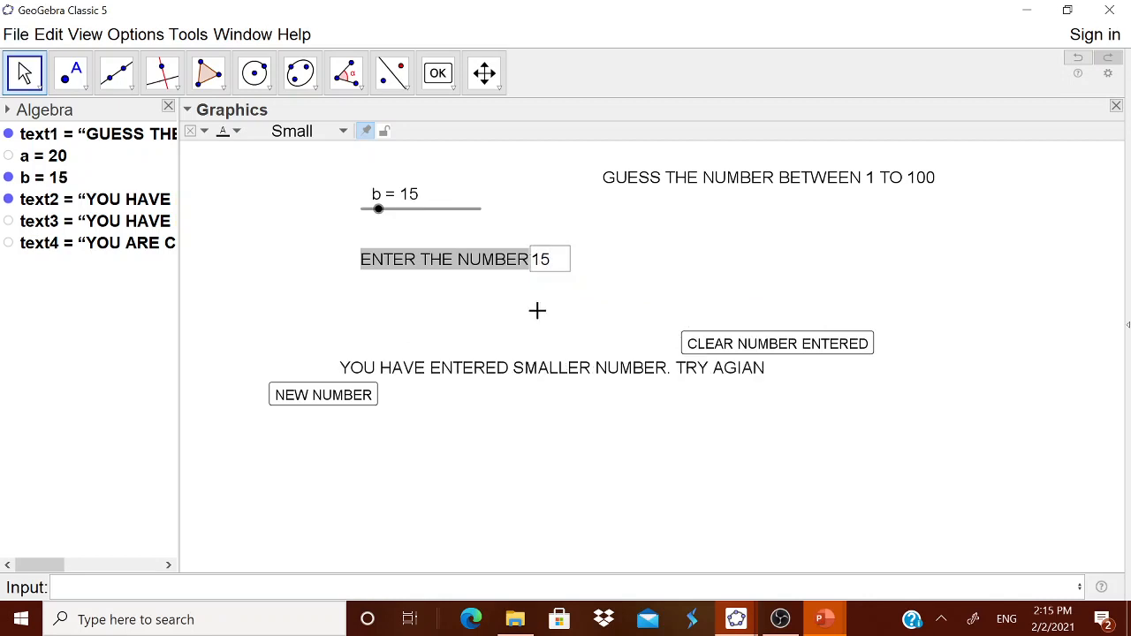
Nudge the smaller-number text higher and enter 20 in the input box as the guess
left_click(517, 336)
left_click(554, 268)
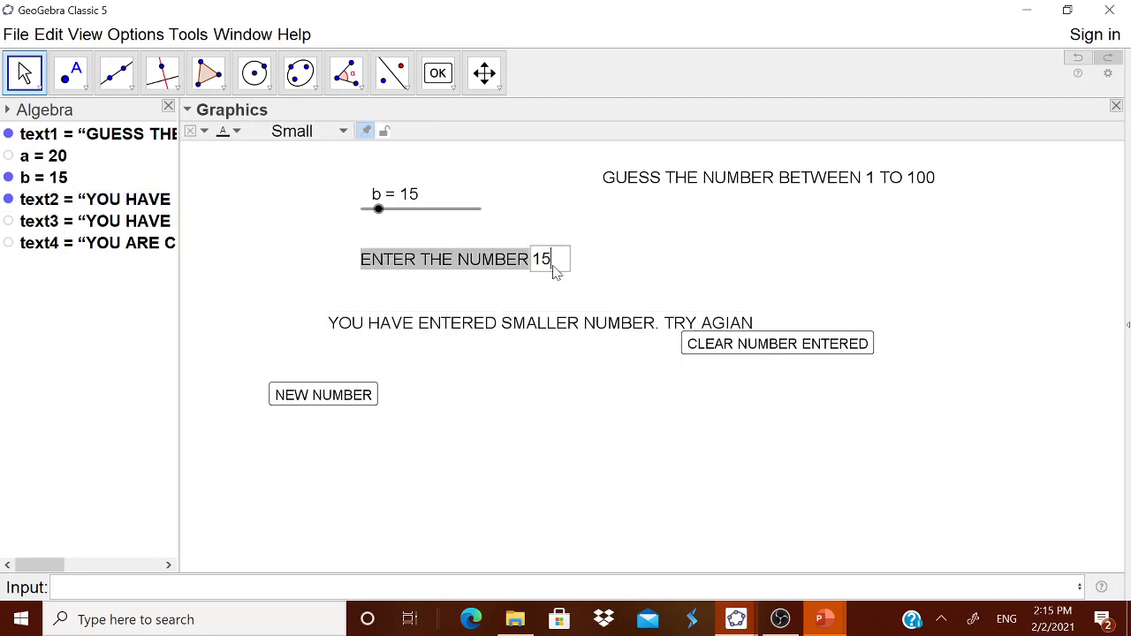
double_click(536, 261)
type("20")
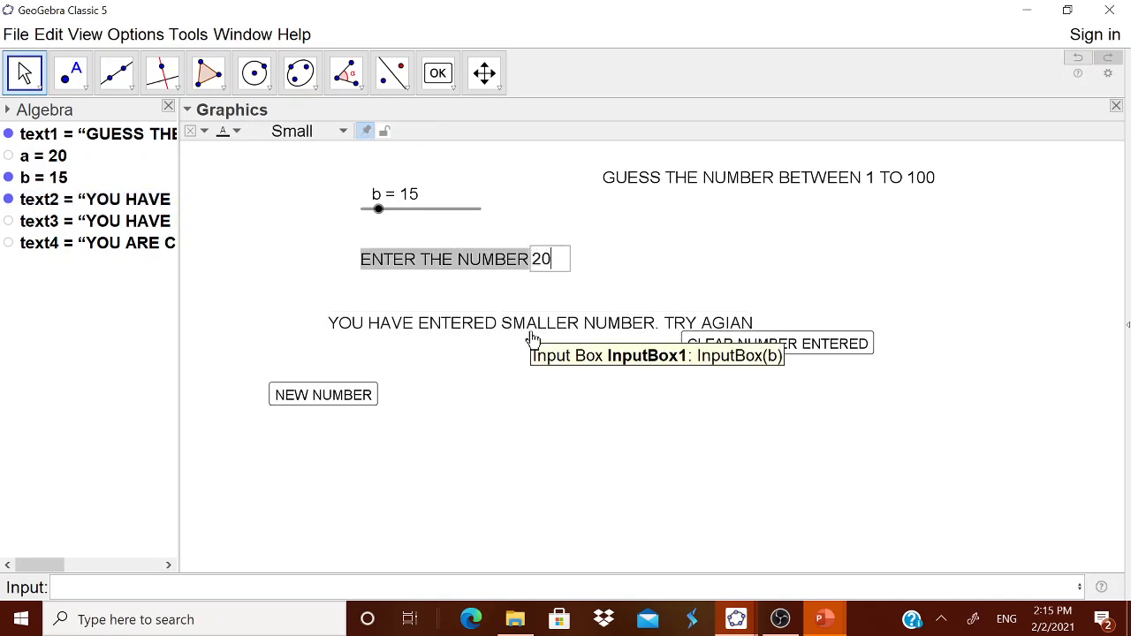
key("Return")
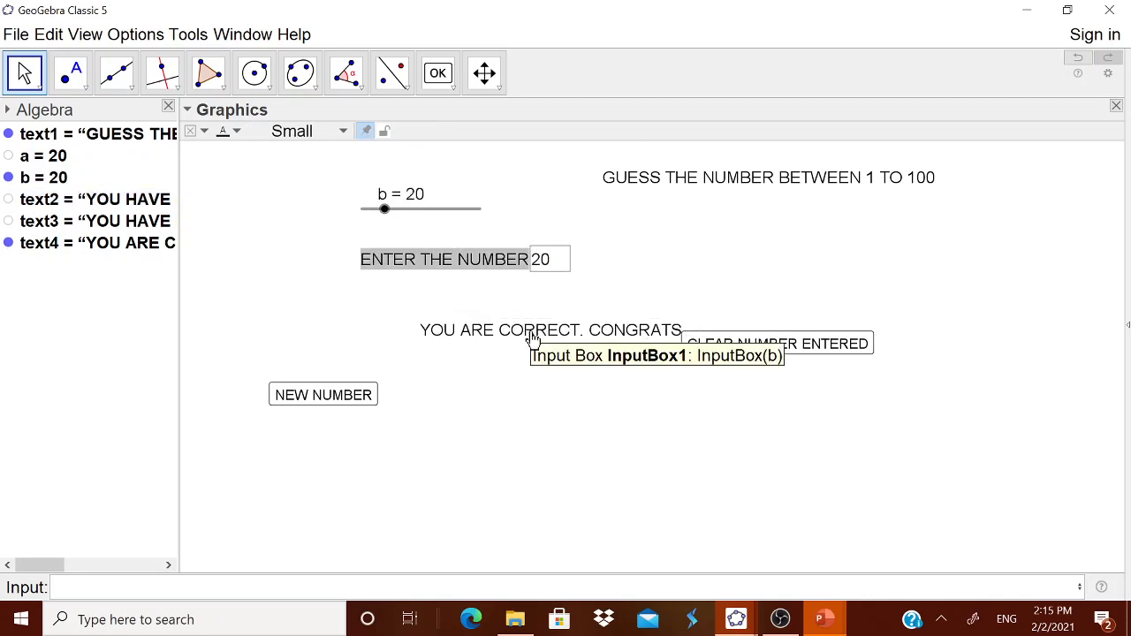
Clear the entered number with the CLEAR NUMBER ENTERED button
left_click(790, 345)
left_click(776, 348)
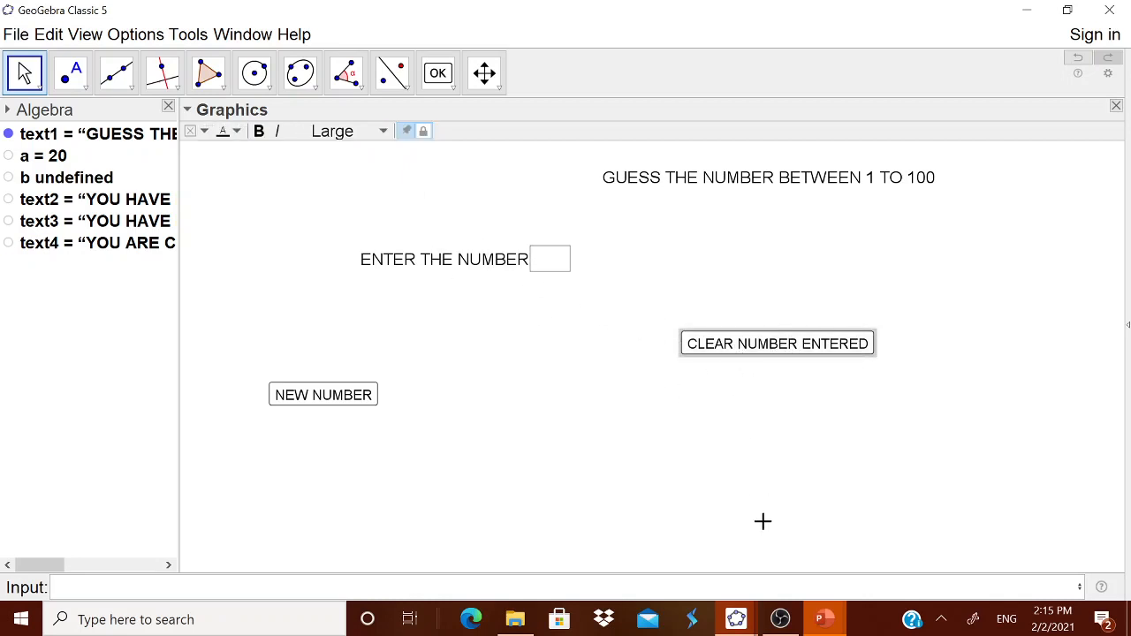
Switch to PowerPoint and save the strategy table as a picture on the Desktop as Picture1.png, replacing the existing file
left_click(822, 624)
left_click(897, 566)
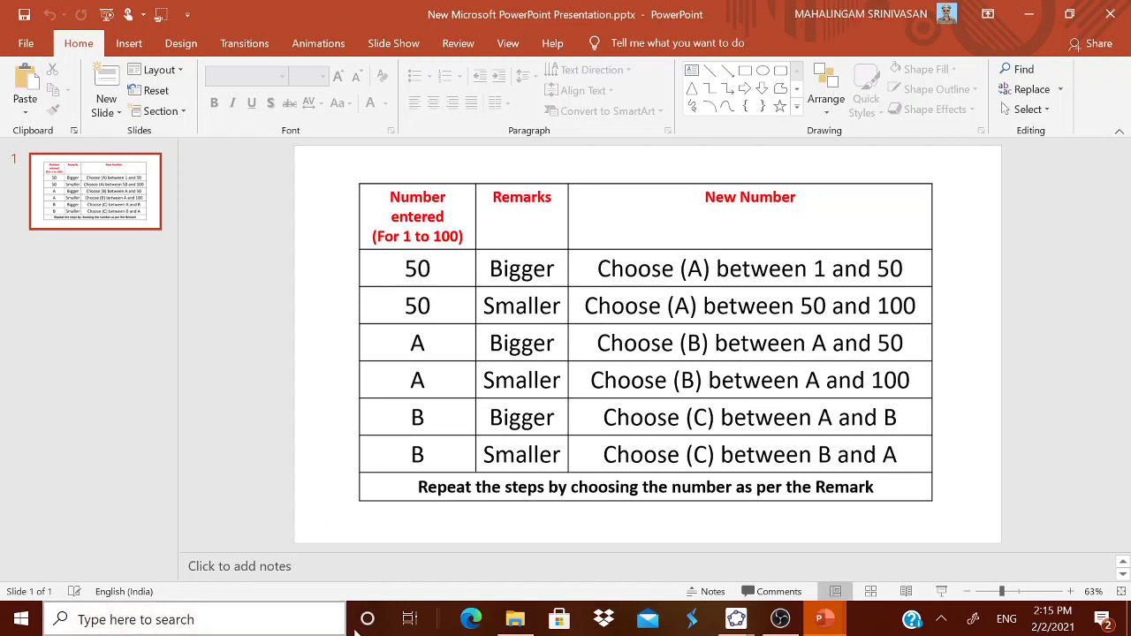
right_click(521, 364)
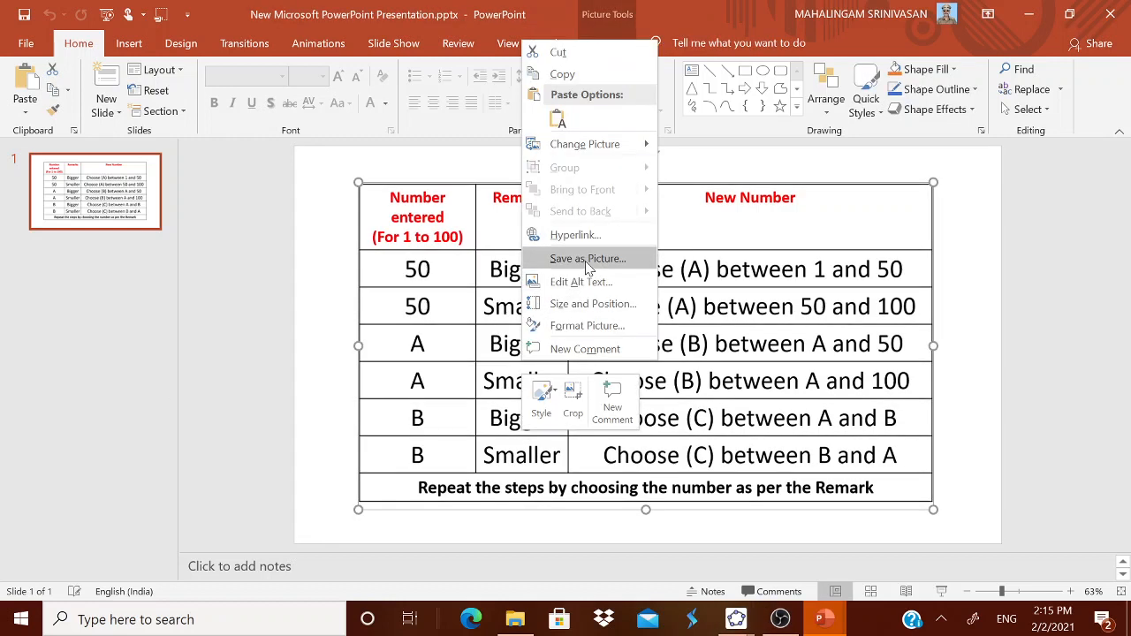
left_click(587, 260)
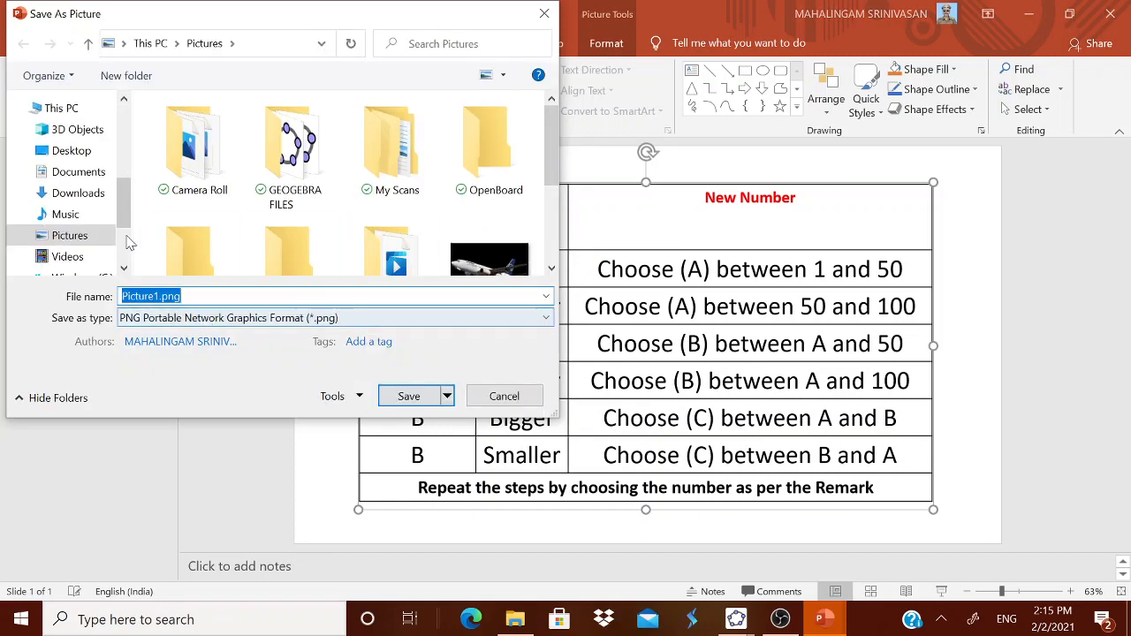
left_click(81, 152)
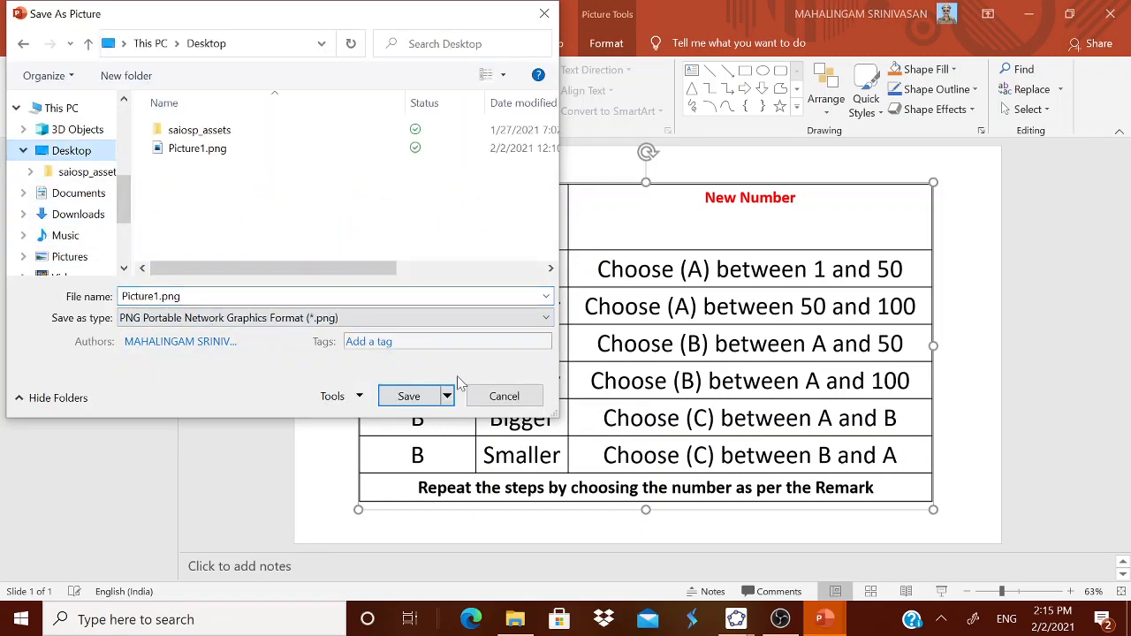
left_click(398, 400)
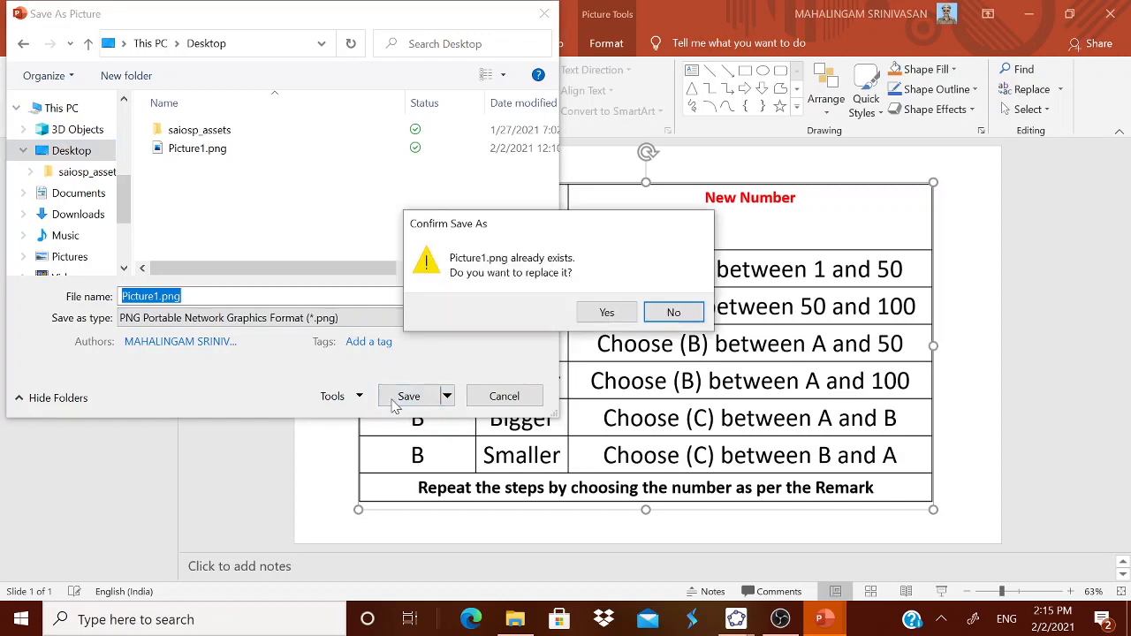
left_click(607, 312)
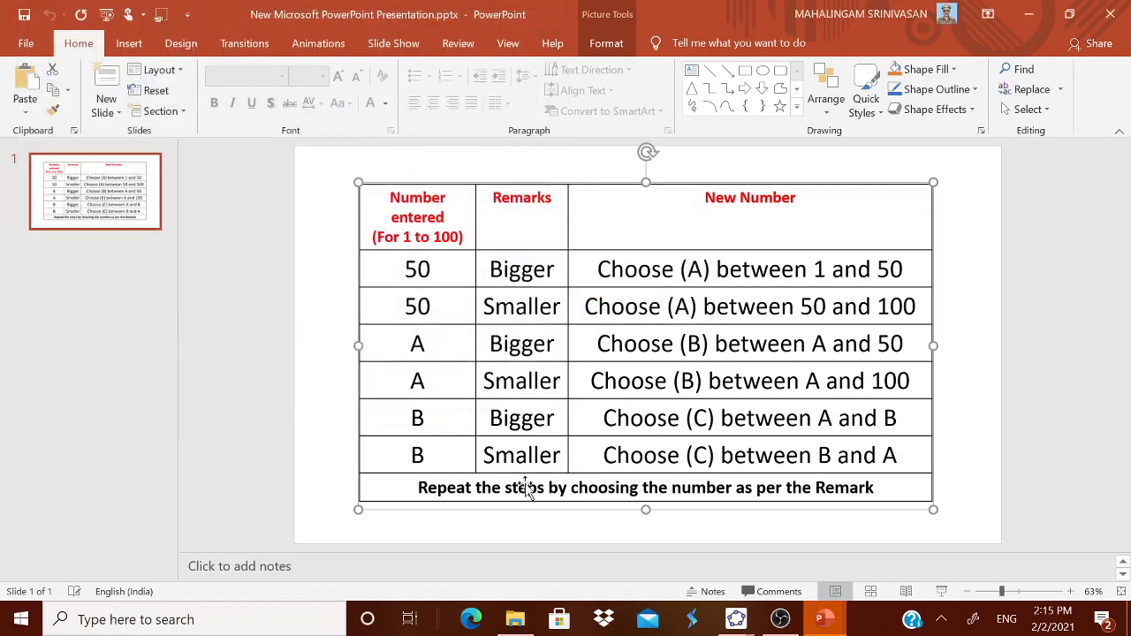
Switch to GeoGebra and insert the Picture1.png image from the Desktop into the graphics view
mouse_move(741, 618)
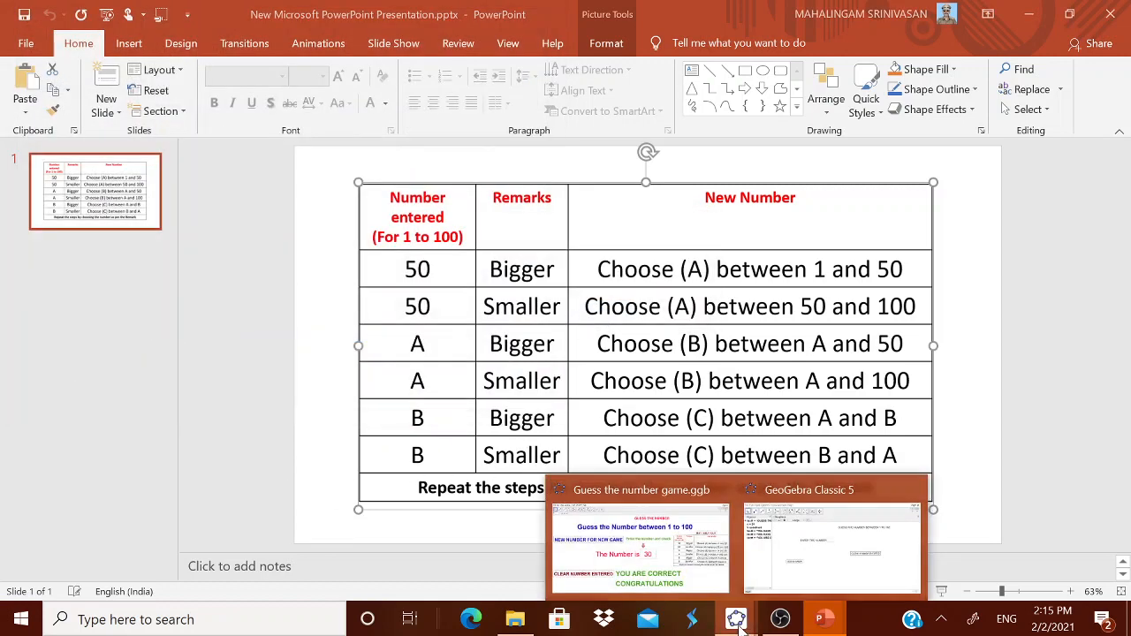
left_click(803, 579)
left_click(455, 86)
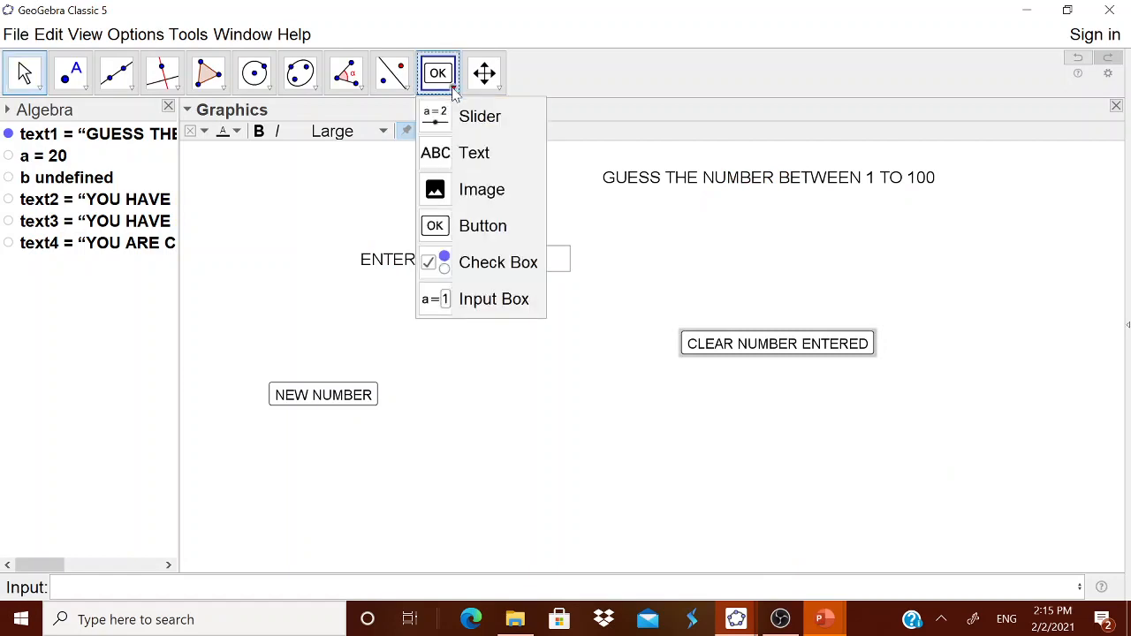
left_click(468, 189)
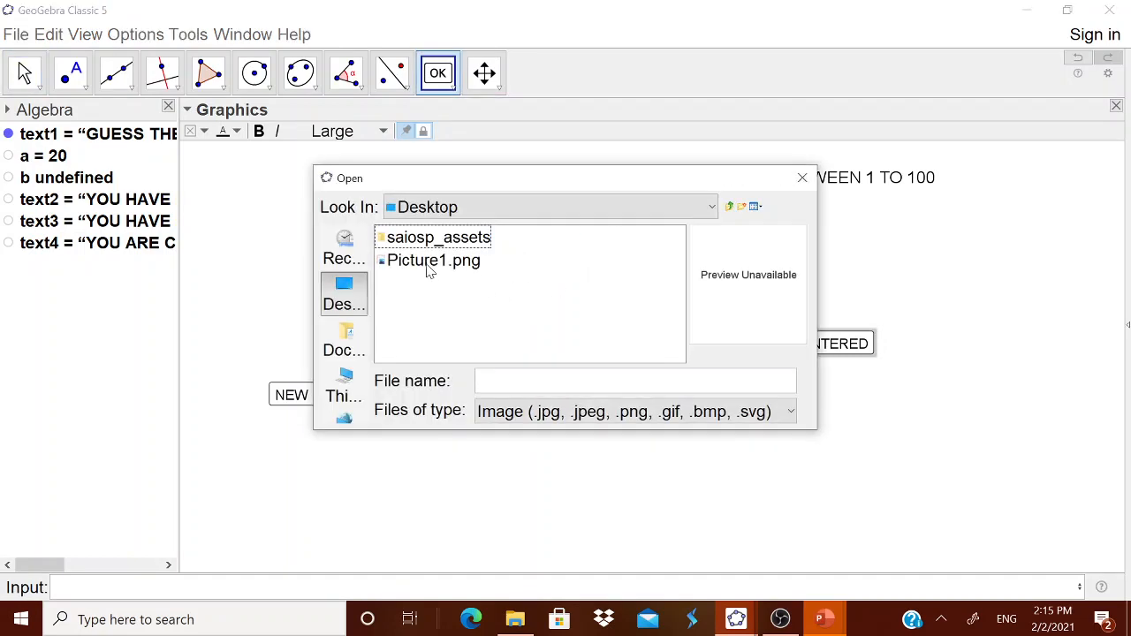
double_click(431, 261)
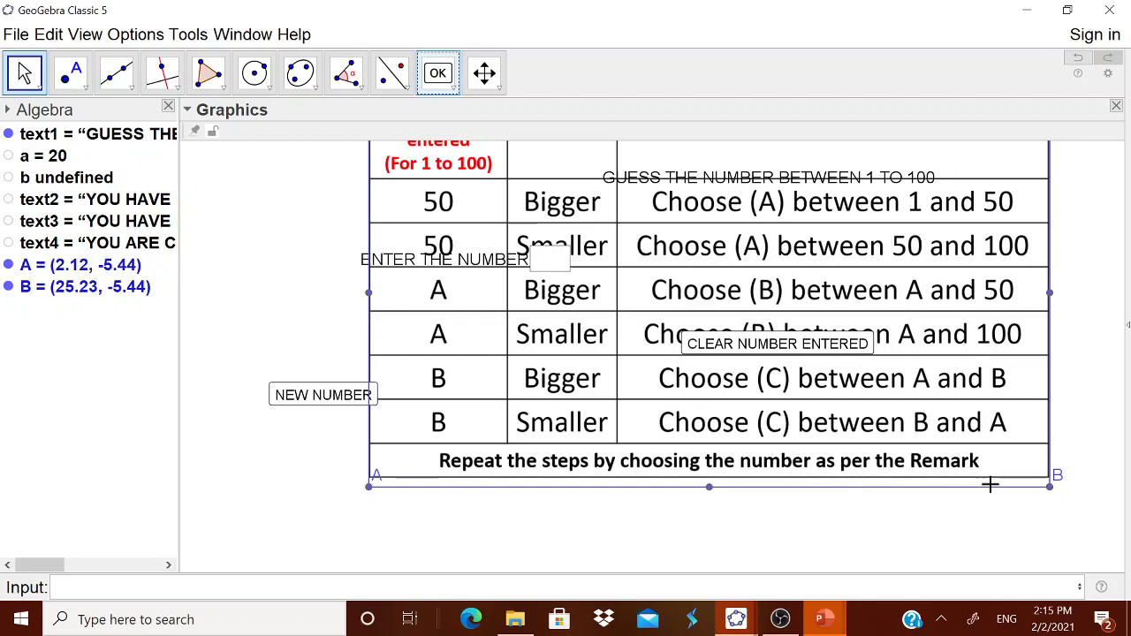
Shrink the inserted table image by moving its lower-left corner towards the right
key("Escape")
left_click_drag(370, 486, 825, 489)
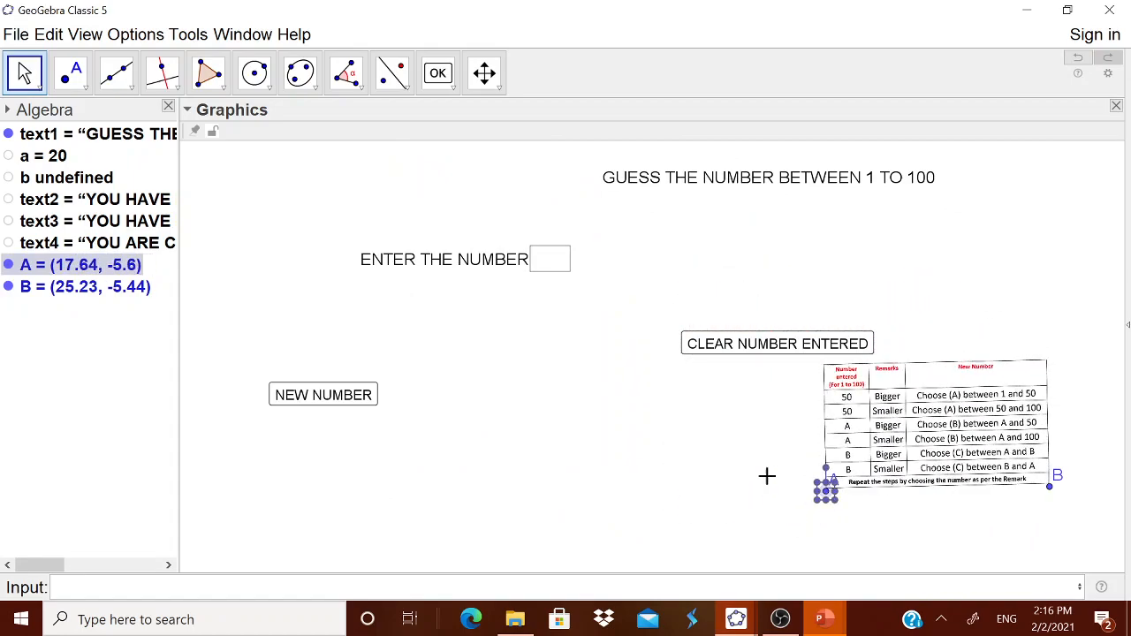
Move the CLEAR NUMBER ENTERED button to sit below the NEW NUMBER button
right_click(731, 345)
left_click(734, 394)
left_click_drag(755, 351, 320, 462)
Straighten and reposition the table image to the right of the input box by adjusting its corners
left_click_drag(936, 446, 864, 329)
left_click_drag(760, 391, 699, 420)
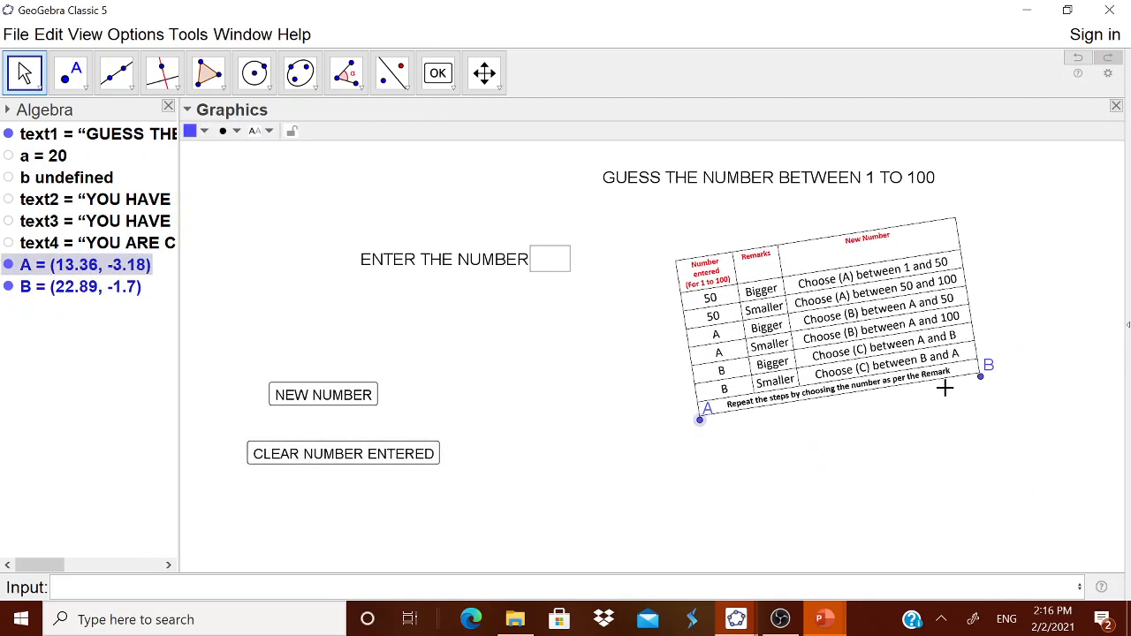
left_click_drag(980, 376, 1032, 426)
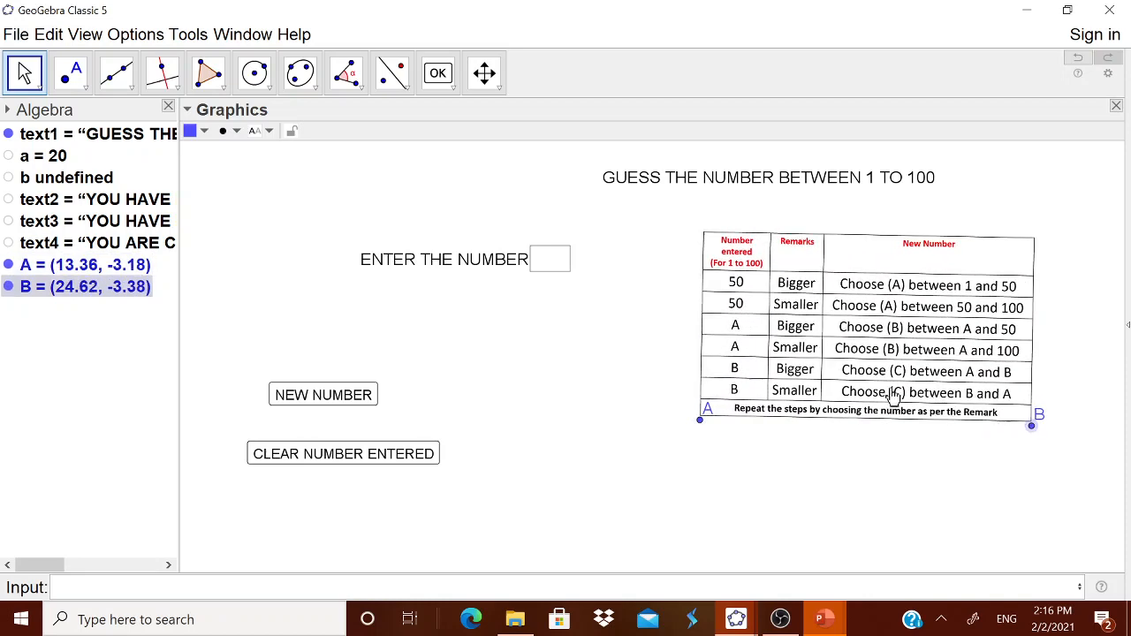
left_click_drag(894, 393, 887, 410)
left_click_drag(1024, 443, 1035, 433)
Add a check box captioned tips that shows or hides the table image pic1
left_click(452, 87)
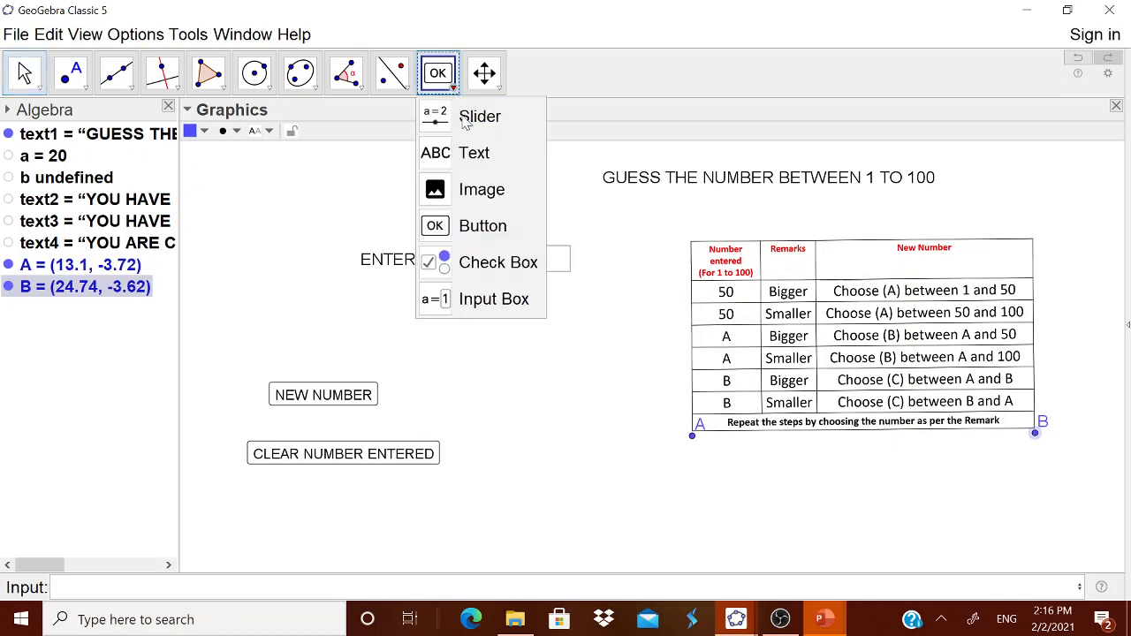
left_click(482, 277)
left_click(624, 390)
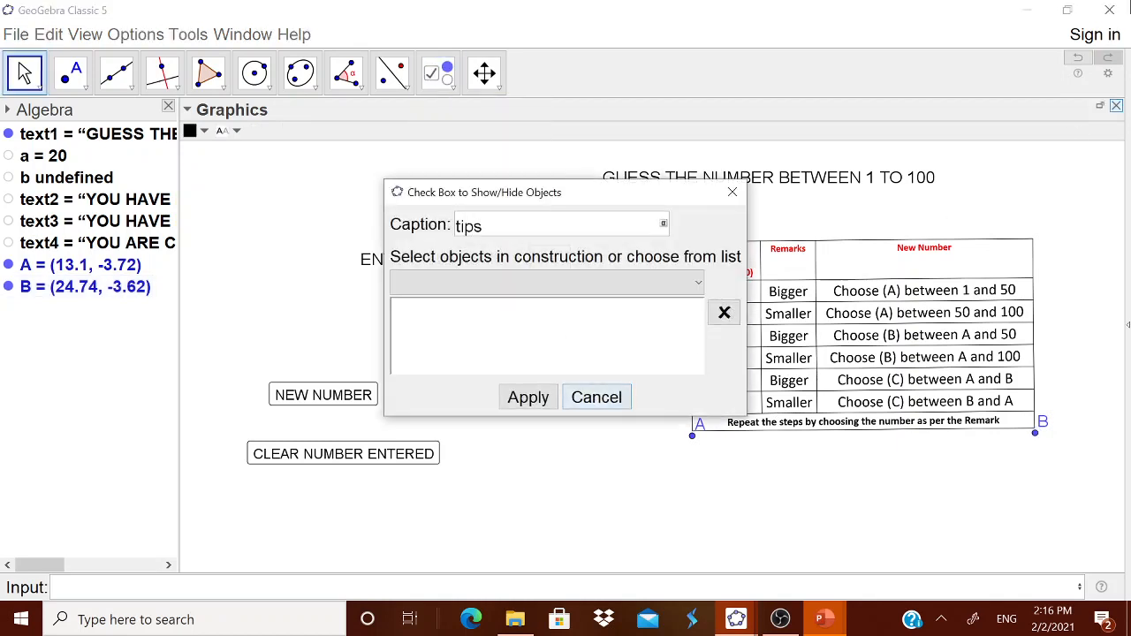
left_click(696, 289)
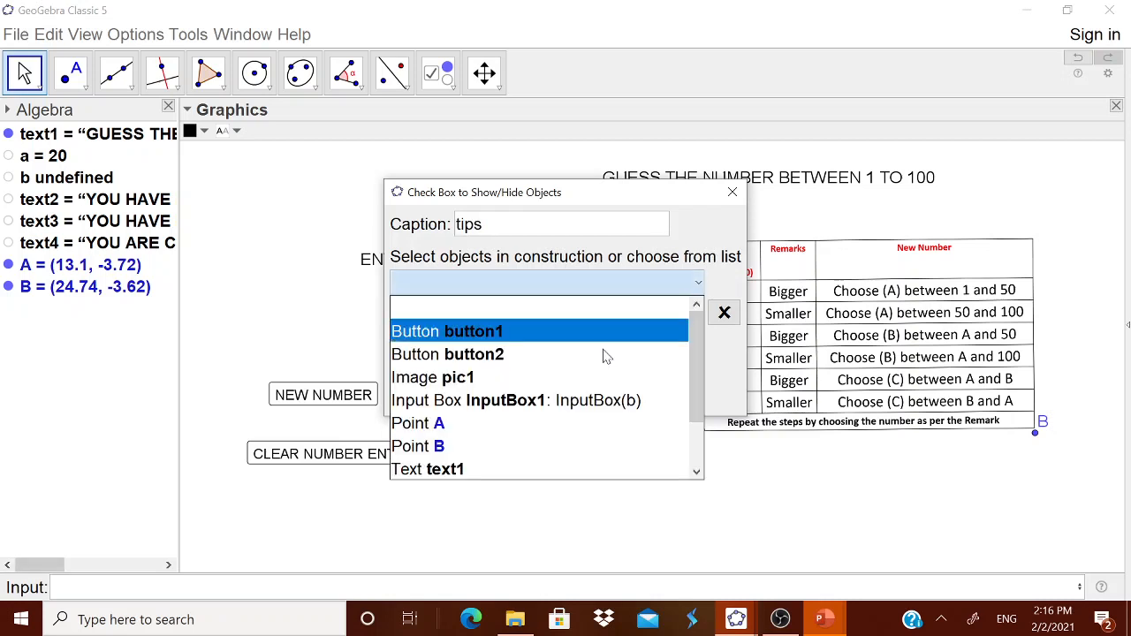
left_click(486, 382)
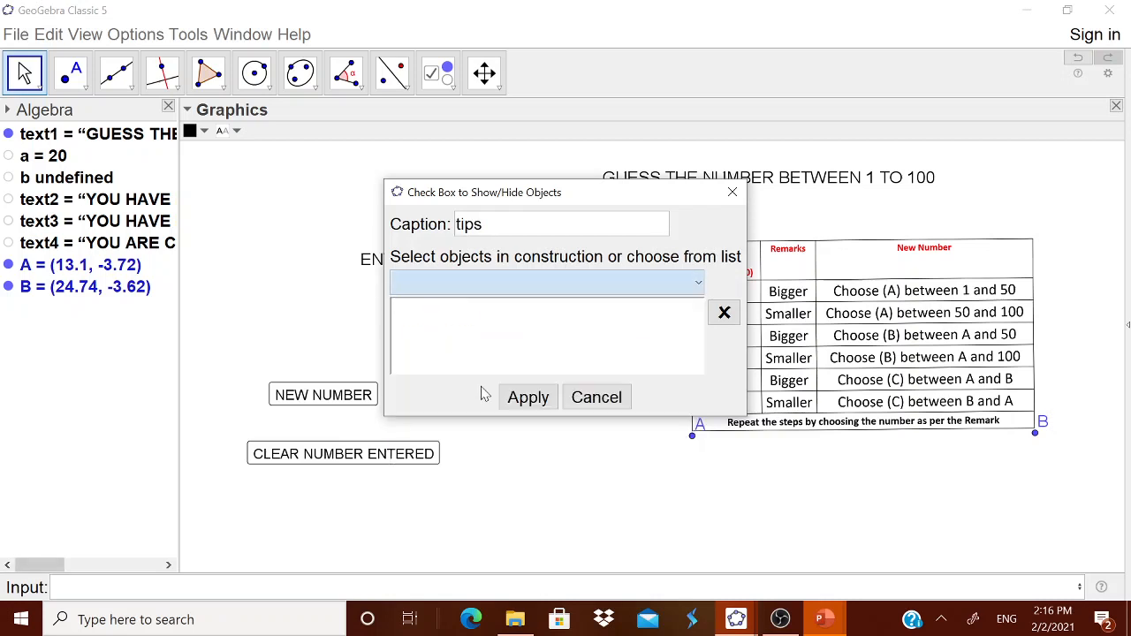
left_click(530, 400)
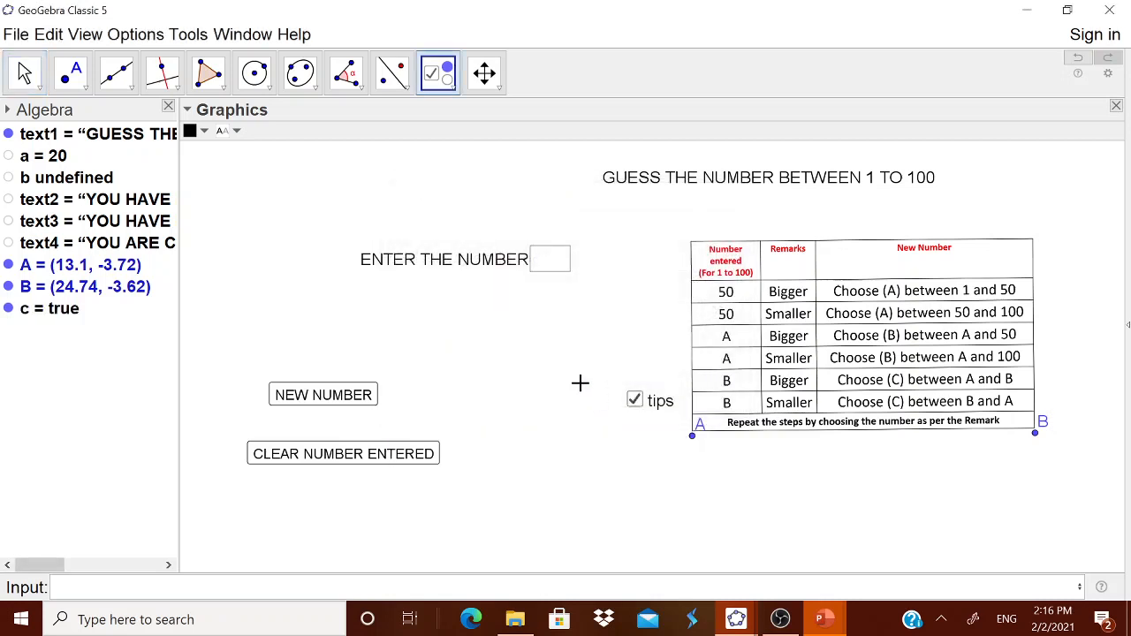
Toggle the tips check box off so the table image is hidden
left_click(638, 407)
left_click(601, 397)
key("Escape")
left_click(636, 402)
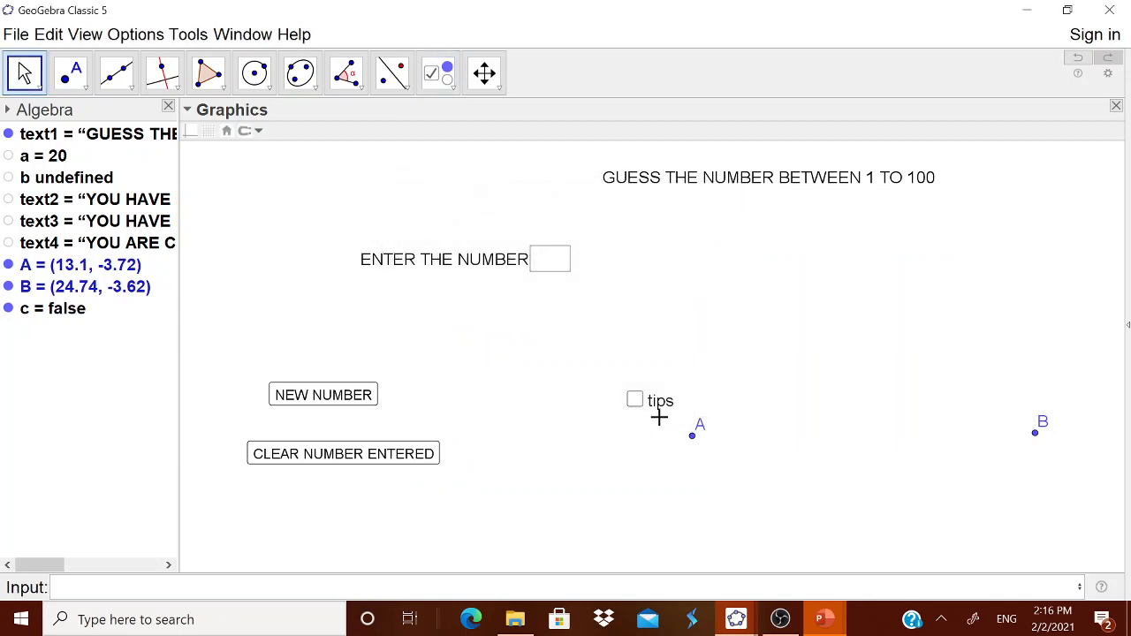
Unfix the tips check box and move it just below the title text
right_click(661, 416)
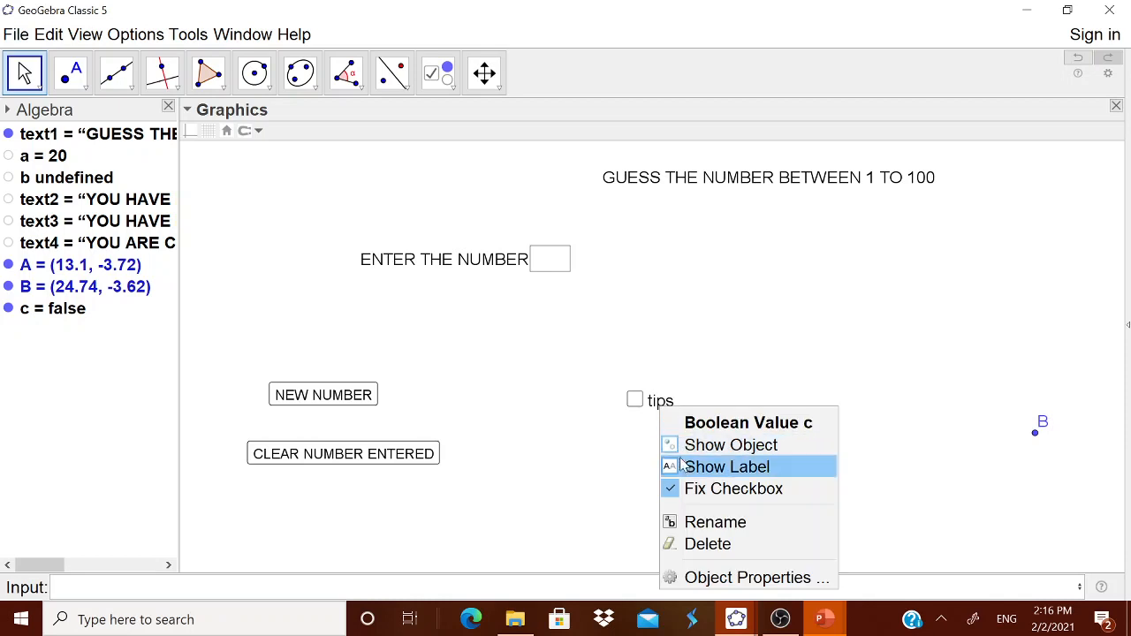
left_click(707, 487)
left_click_drag(658, 417, 901, 225)
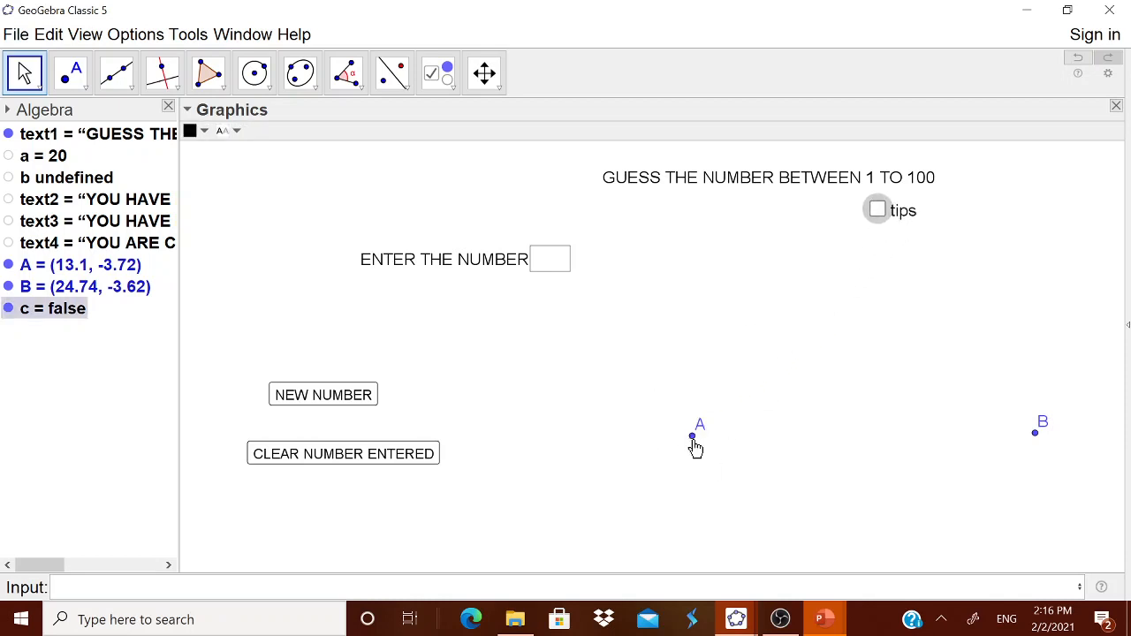
Hide the image's corner points A and B
right_click(694, 437)
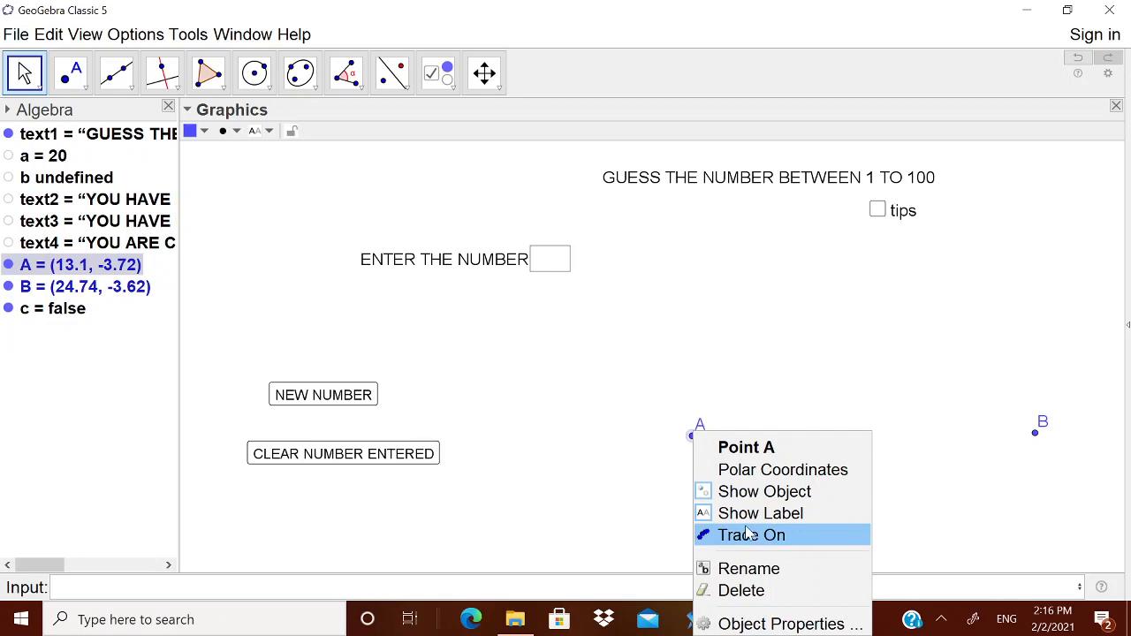
left_click(752, 492)
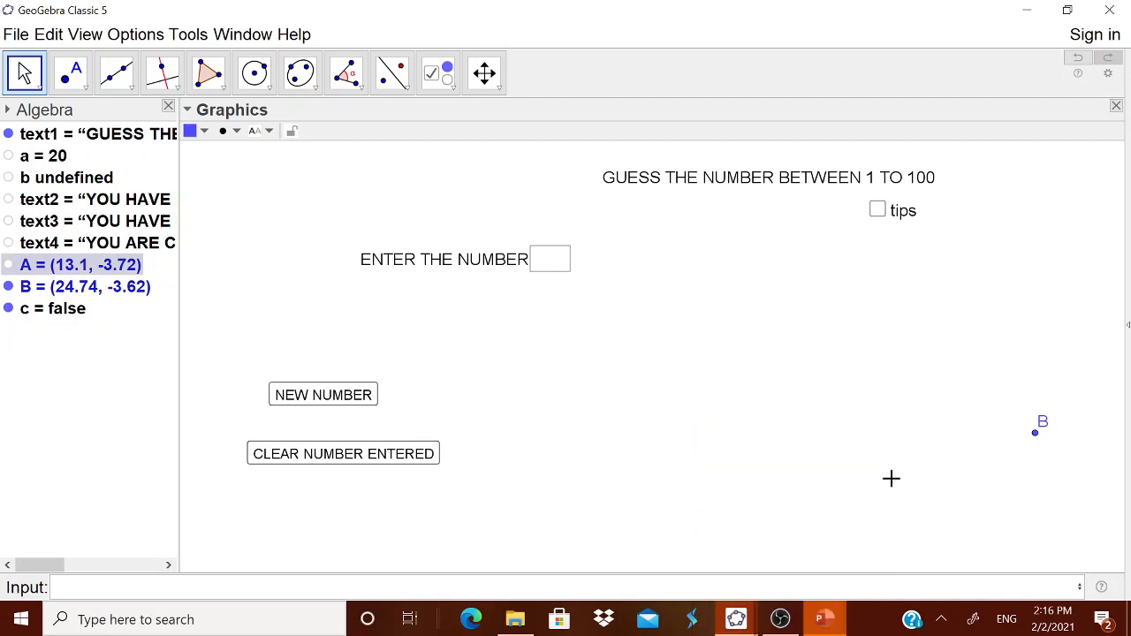
right_click(1038, 434)
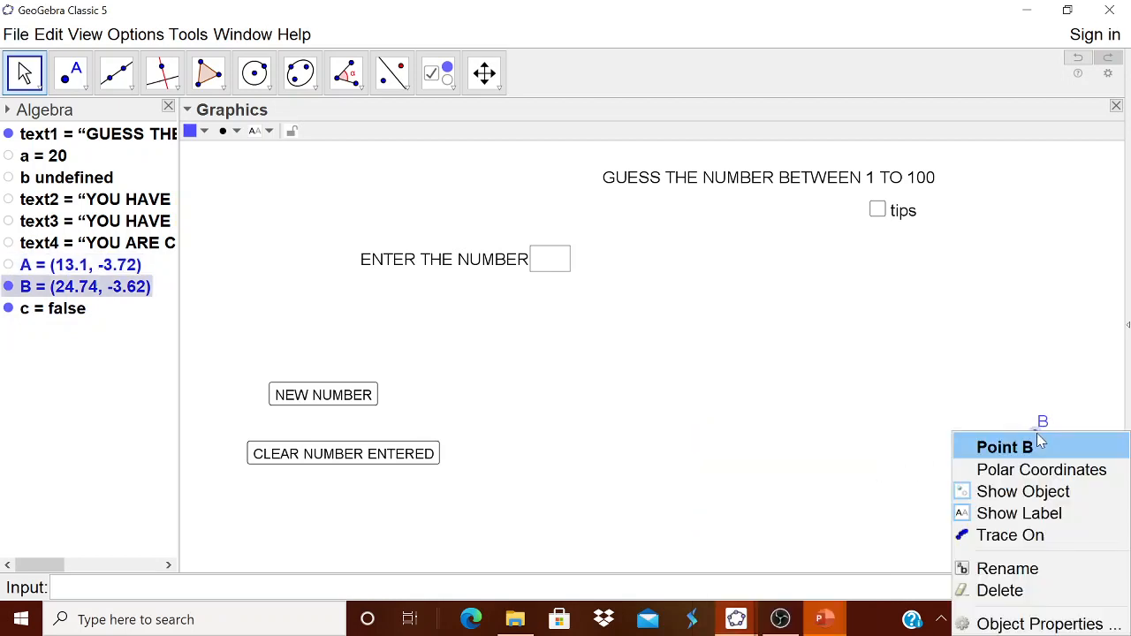
left_click(1021, 492)
Toggle the tips check box on and off to test showing the table
left_click(878, 210)
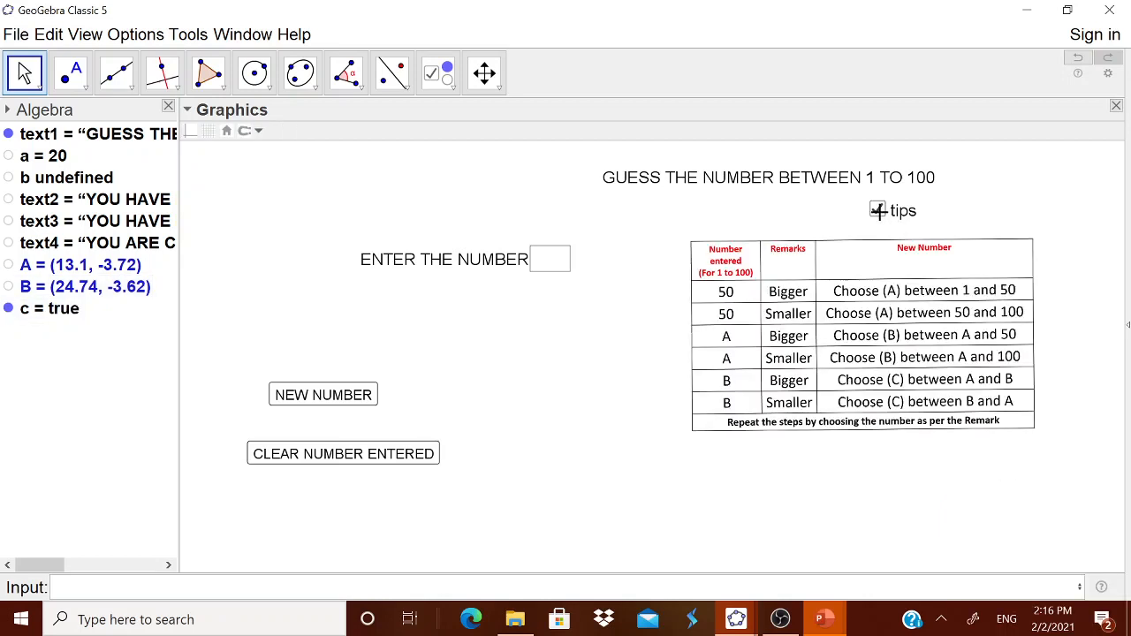
left_click(877, 210)
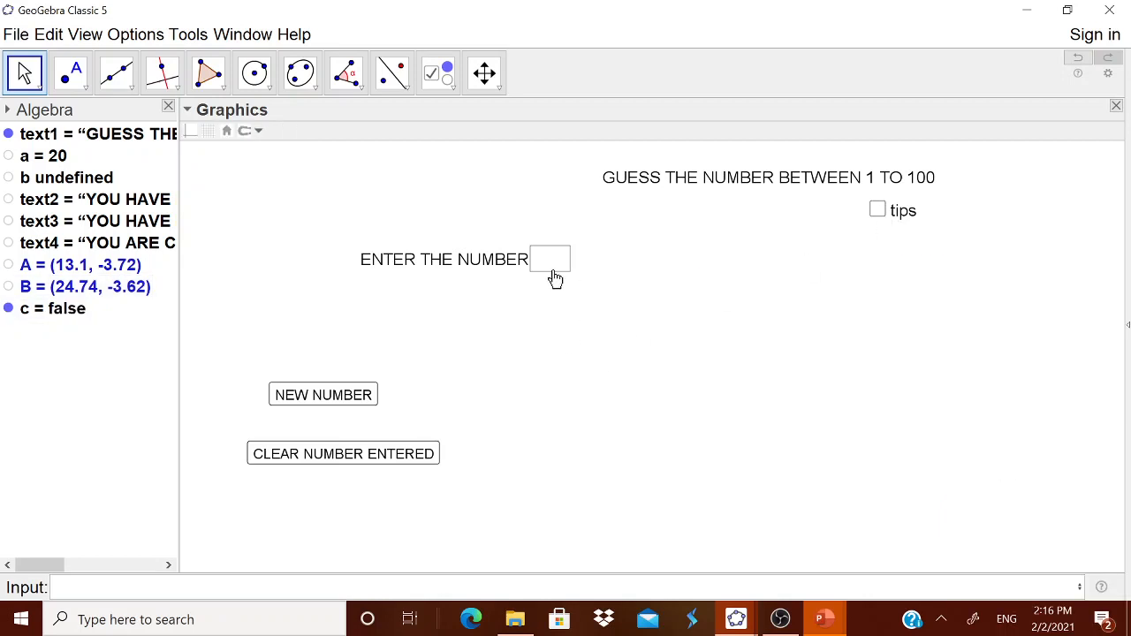
Close the Algebra view and enter 50 in the input box as a guess
left_click(169, 107)
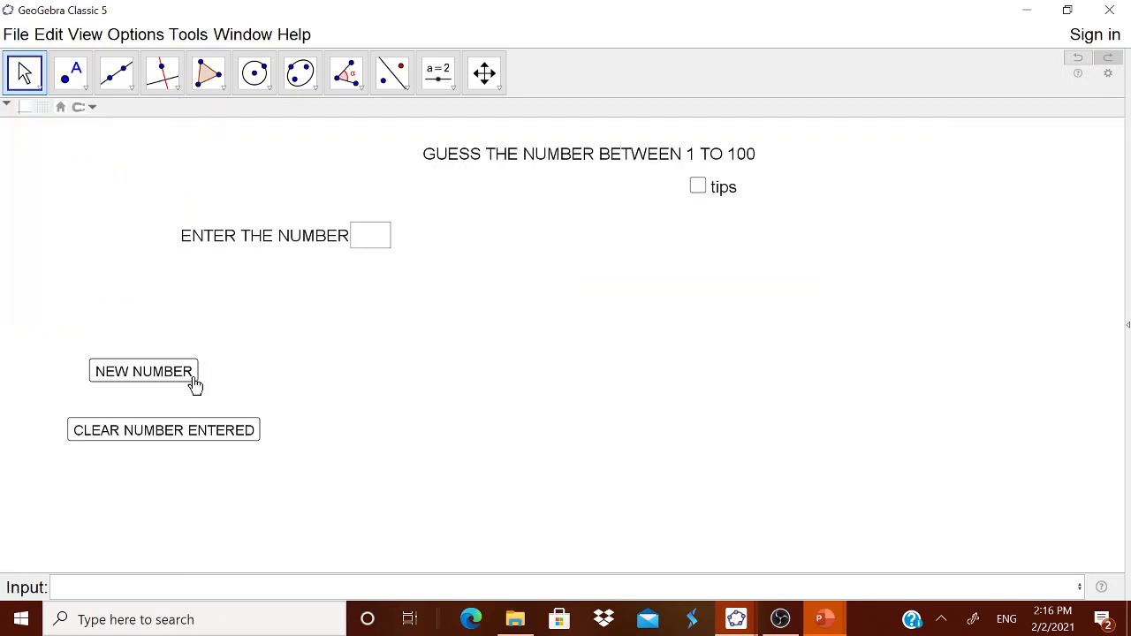
left_click(388, 239)
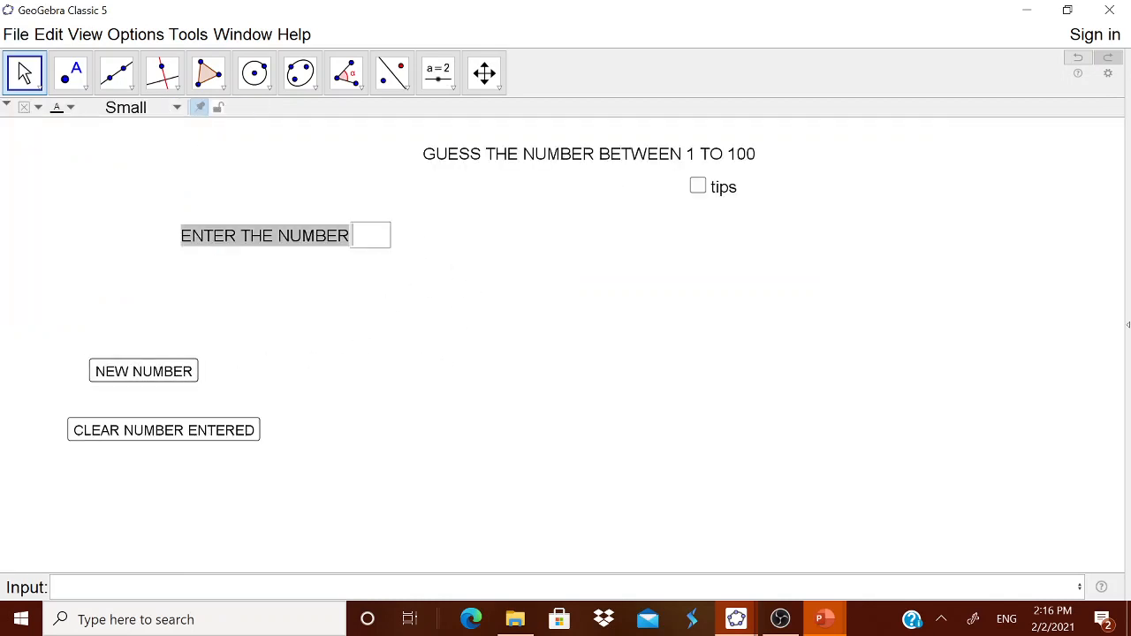
key("Return")
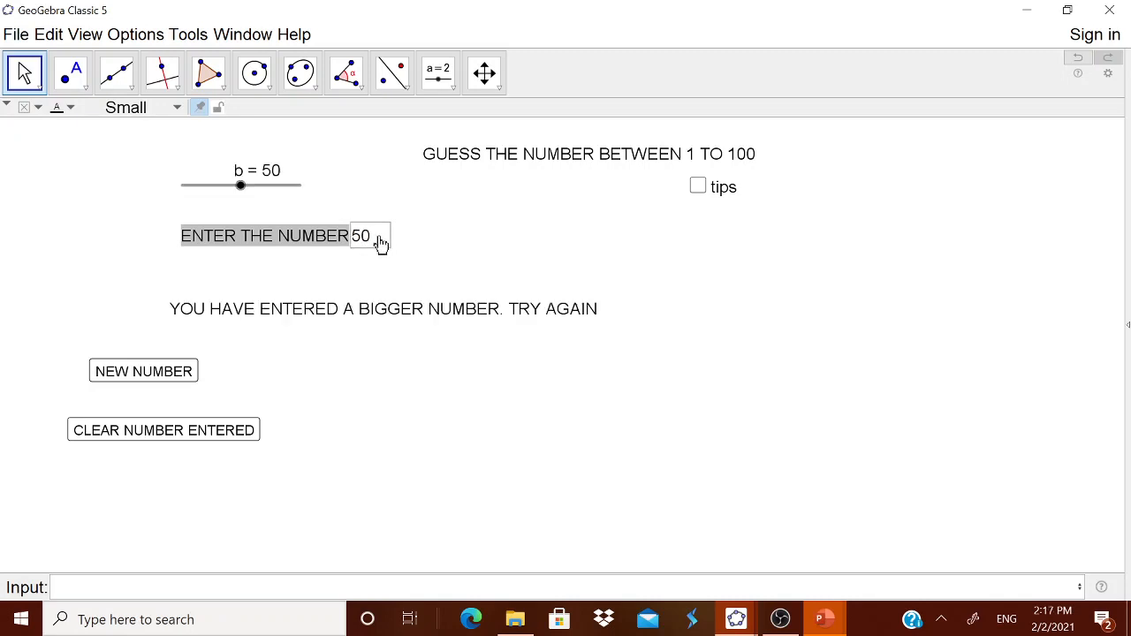
Enter 25 in the input box as the next guess
left_click(380, 240)
type("25")
key("Return")
Replace the guess in the input box with 15
left_click(375, 240)
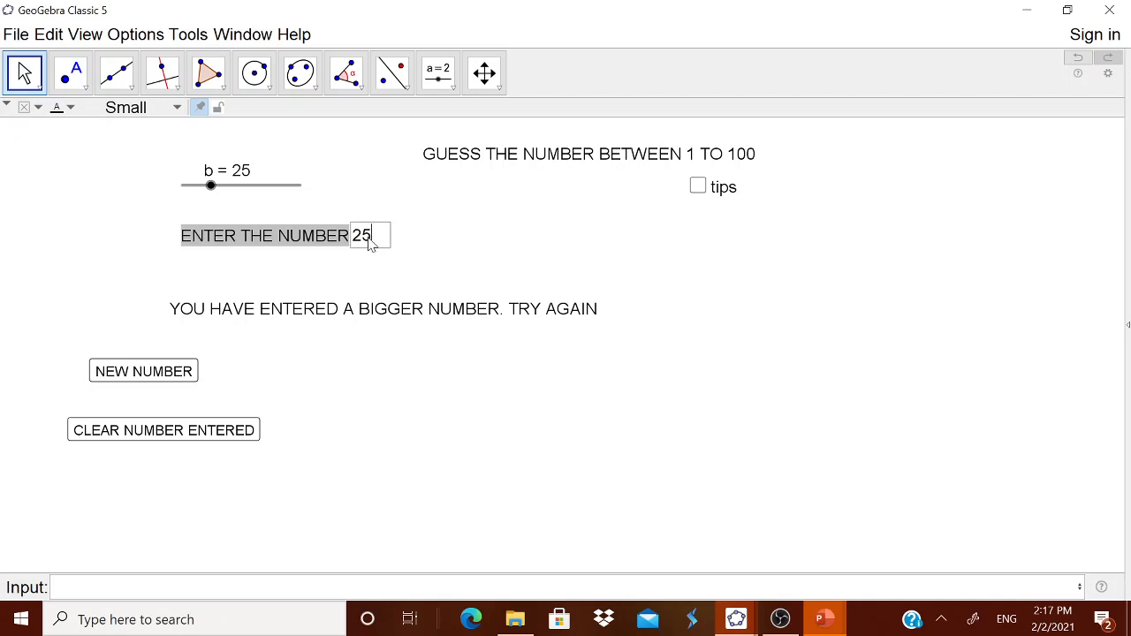
left_click_drag(372, 243, 355, 243)
type("15")
key("Return")
Replace the guess in the input box with 8
left_click(378, 242)
left_click_drag(374, 241, 354, 241)
left_click(355, 241)
key("Return")
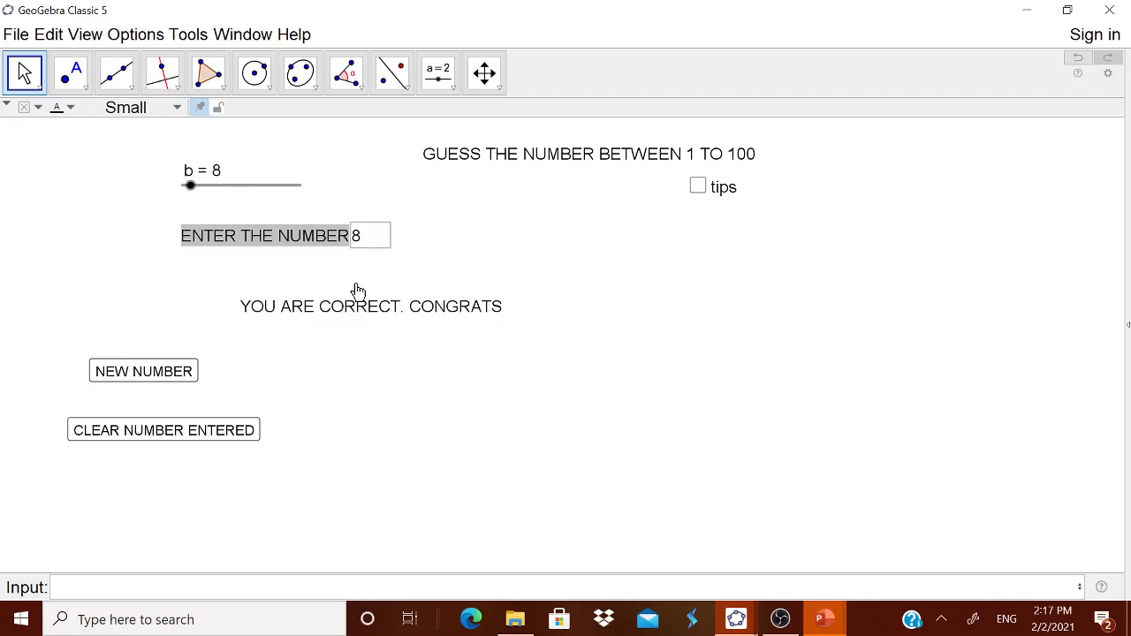
Hide the b slider and clear the entered number with the CLEAR NUMBER ENTERED button
right_click(231, 186)
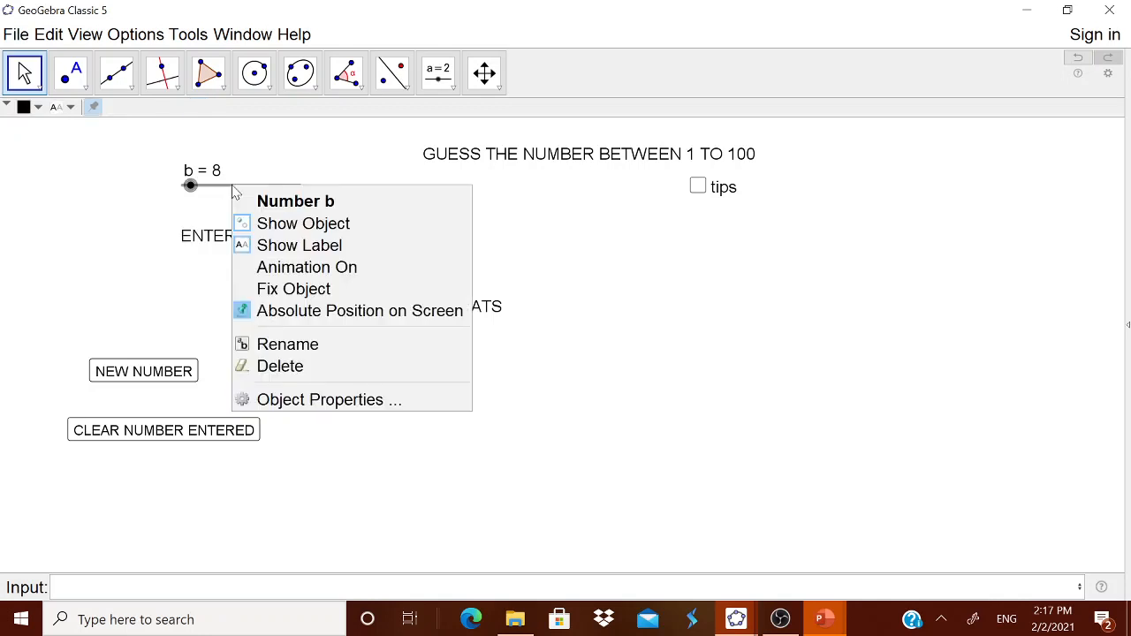
left_click(321, 245)
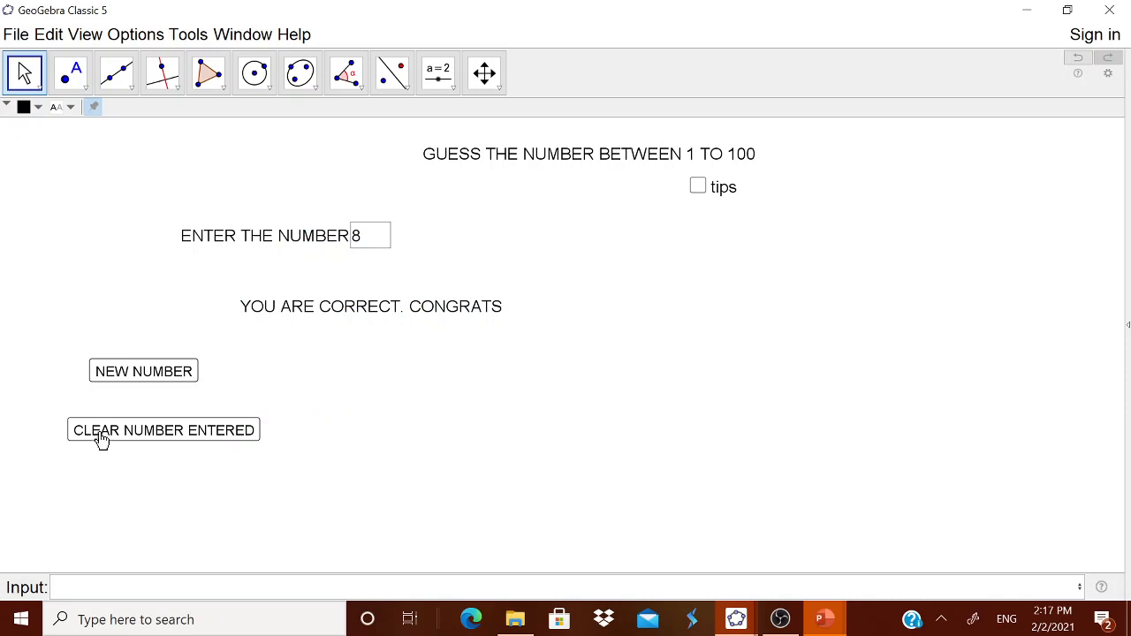
left_click(145, 380)
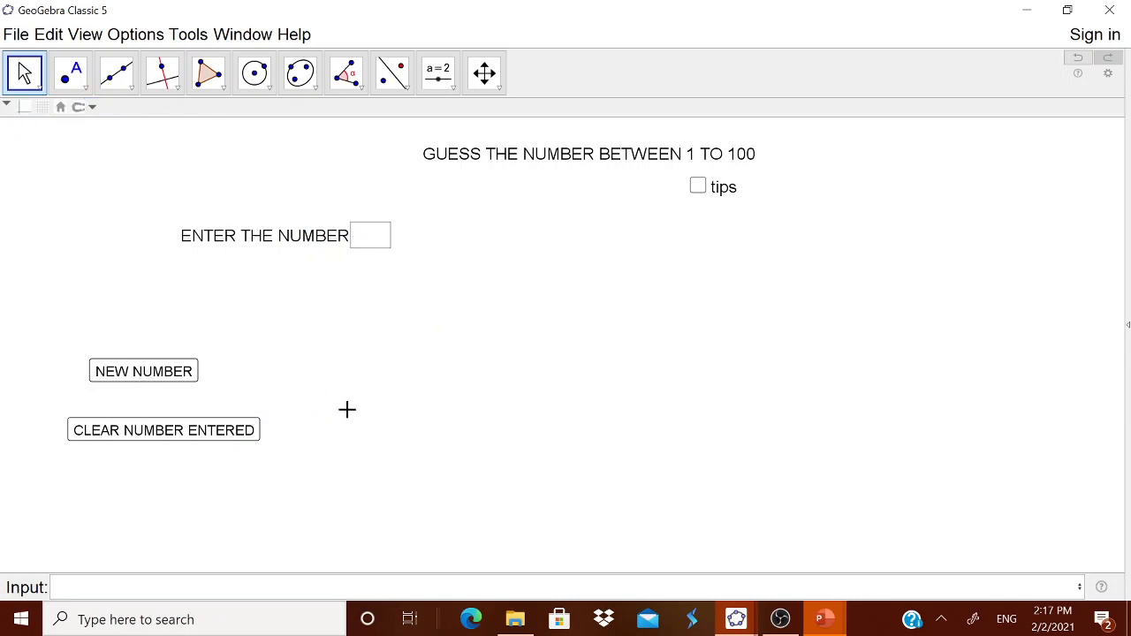